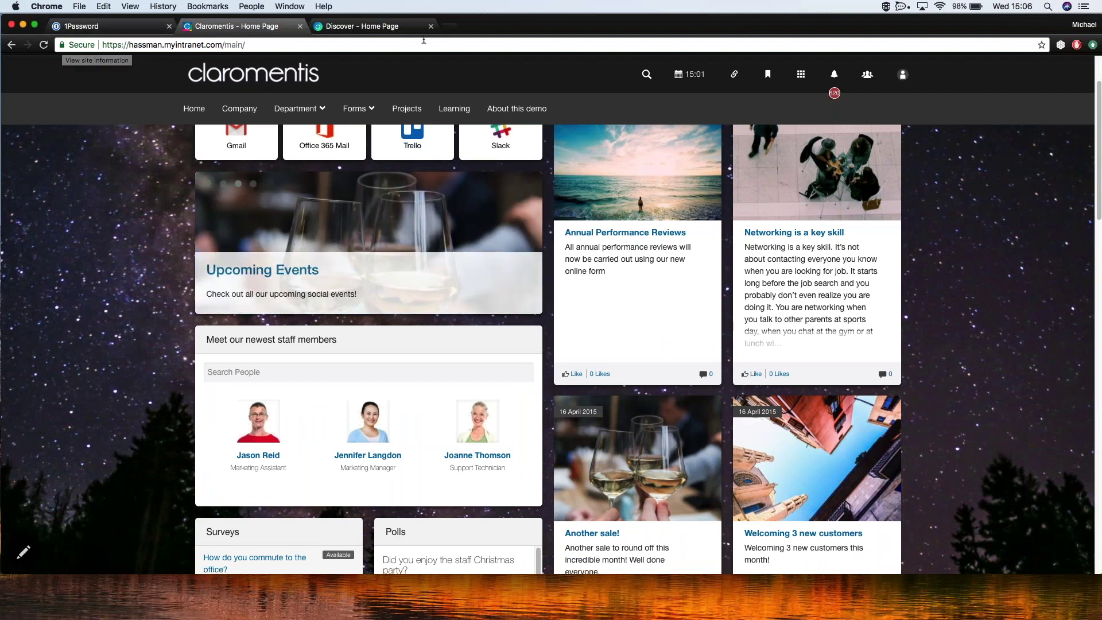
- Visit the demo intranet's Administration page and open the Knowledge Base application by searching the applications for "kno"
click(381, 31)
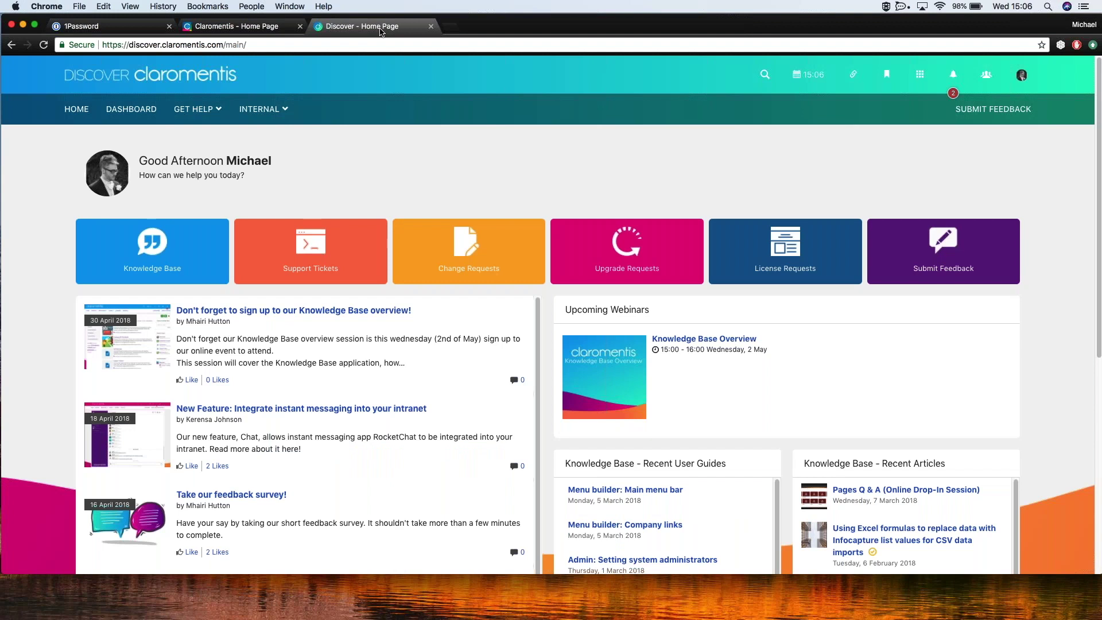
click(233, 34)
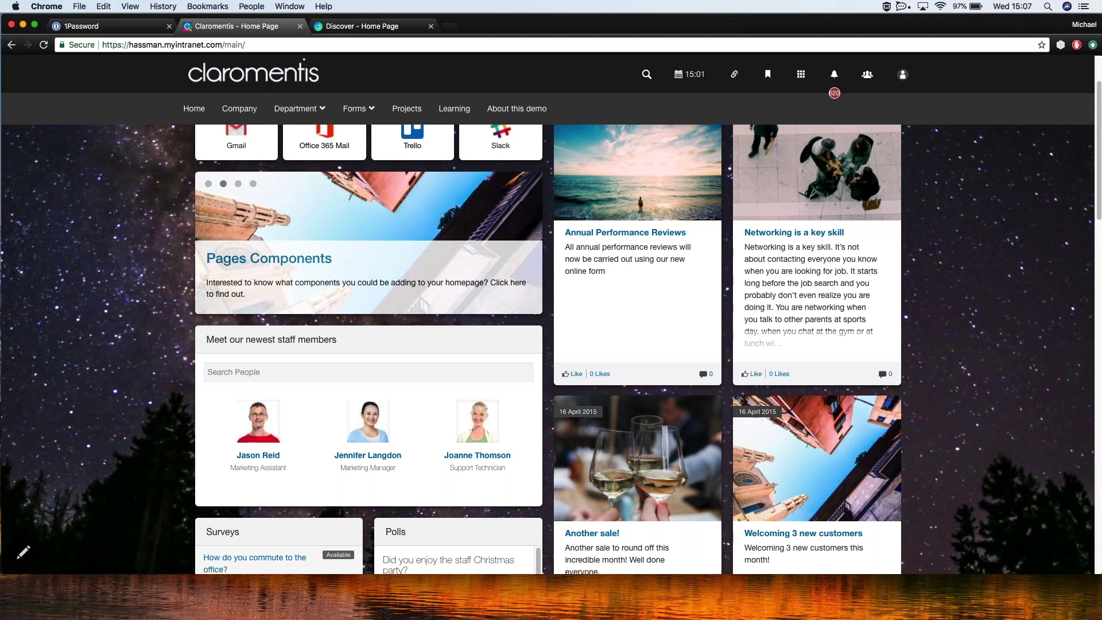
click(810, 85)
text(admin.php)
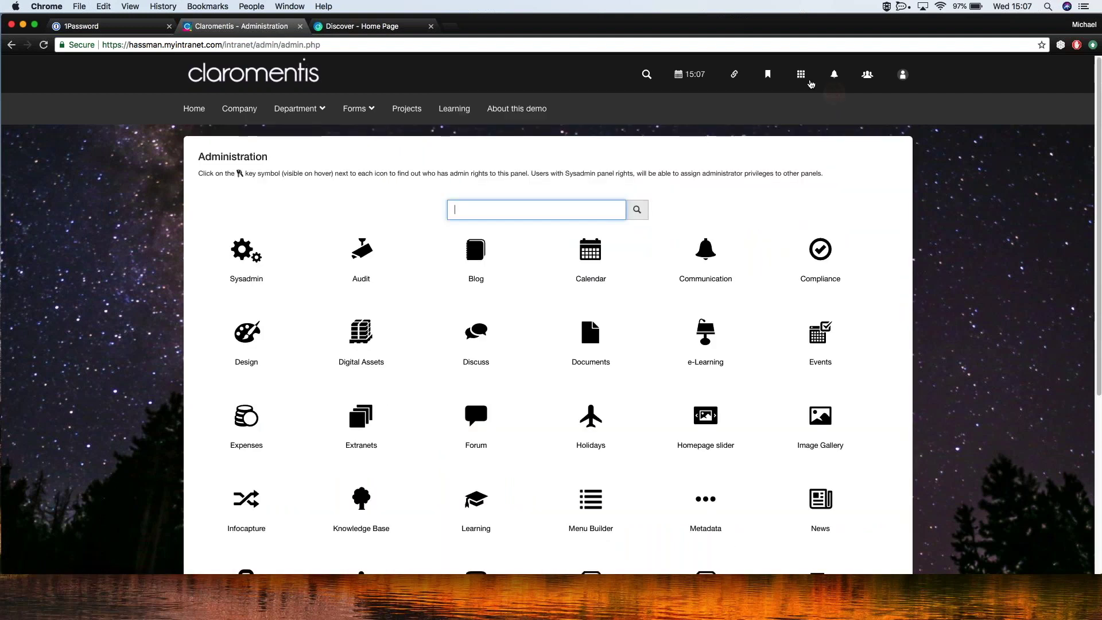
click(801, 75)
text(kno)
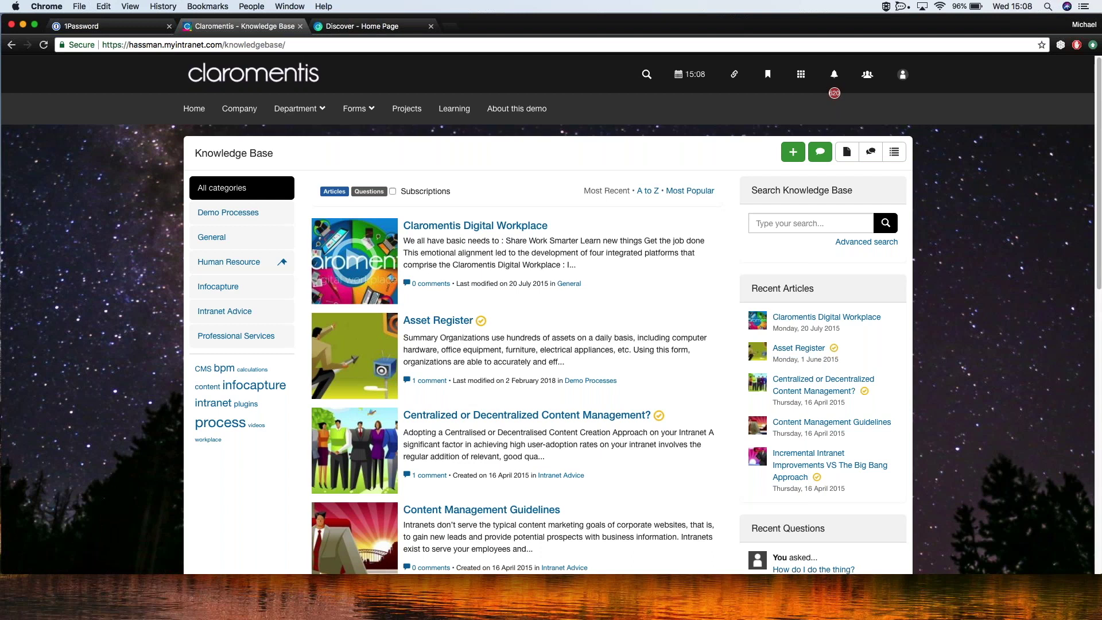
- Browse the Knowledge Base article list and open the Asset Register article
scroll(556, 321, down, 10)
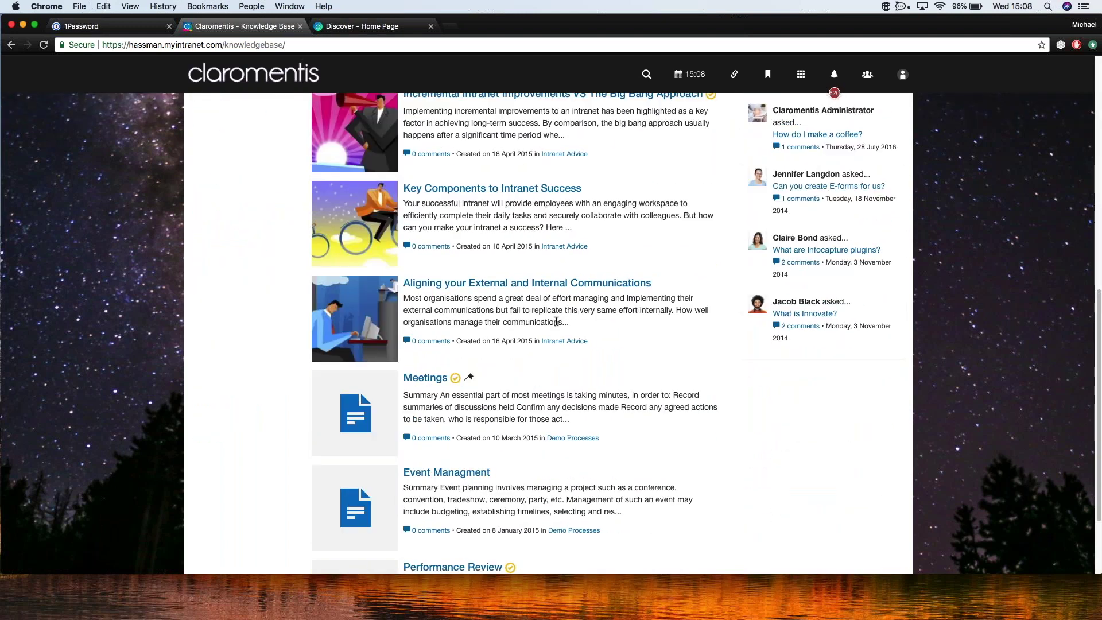
scroll(556, 321, up, 10)
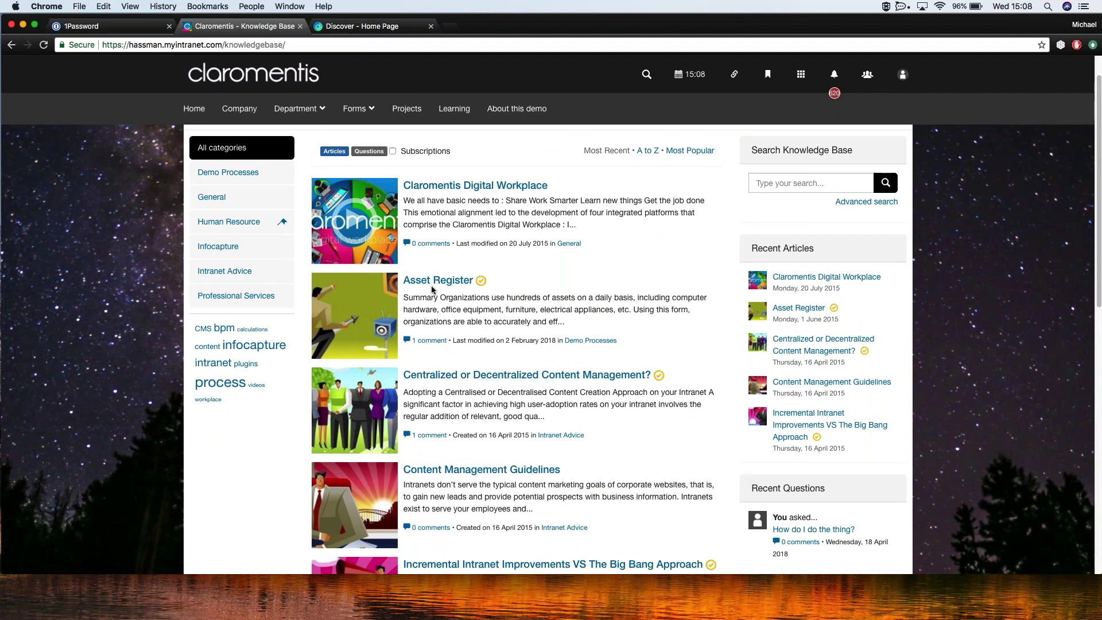
click(431, 283)
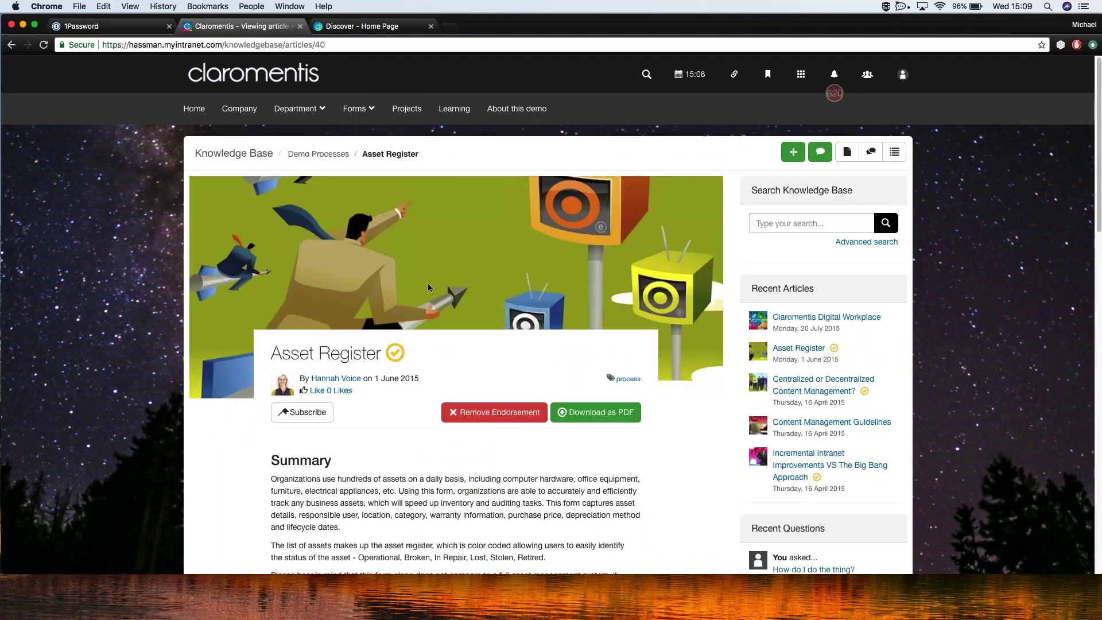
- Examine the Asset Register article's summary, permissions table, statuses table, notifications section and comments
scroll(428, 284, down, 5)
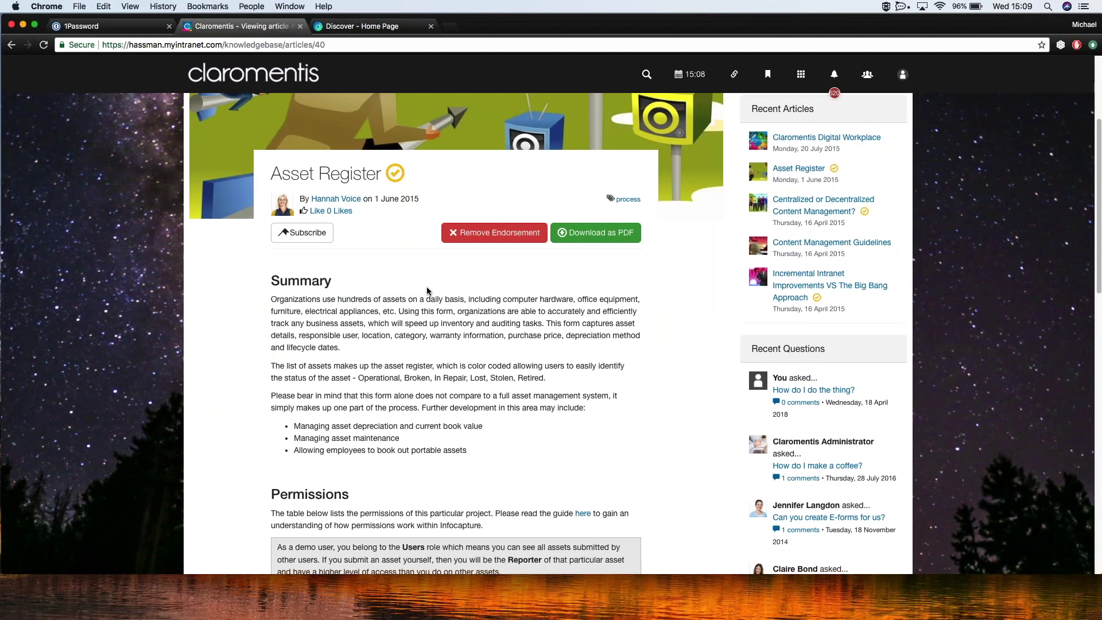
scroll(427, 291, down, 5)
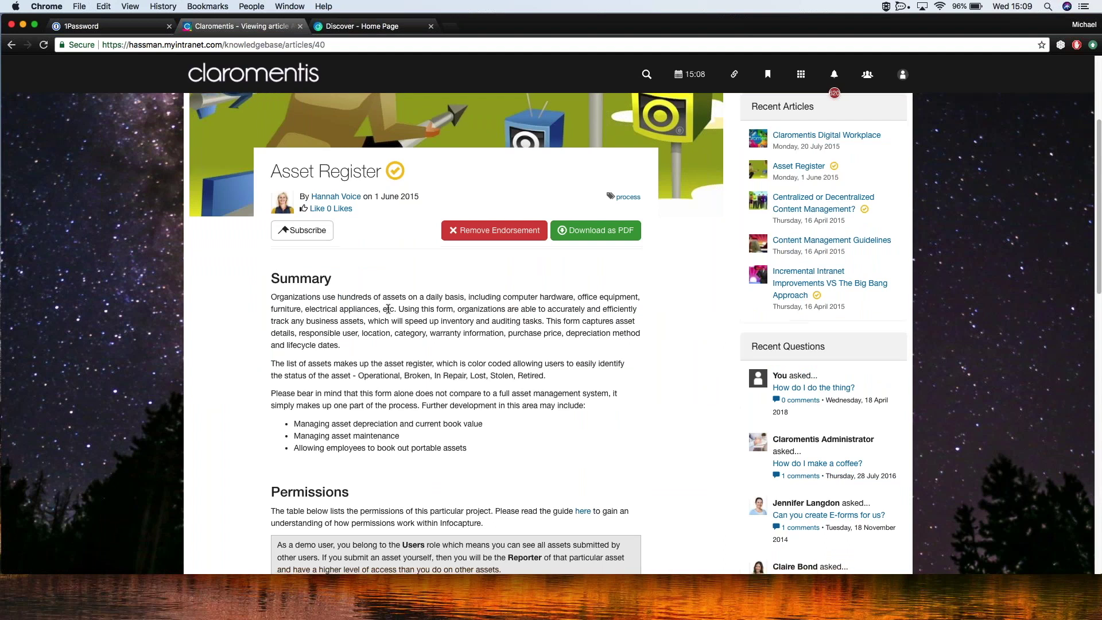
scroll(385, 299, down, 3)
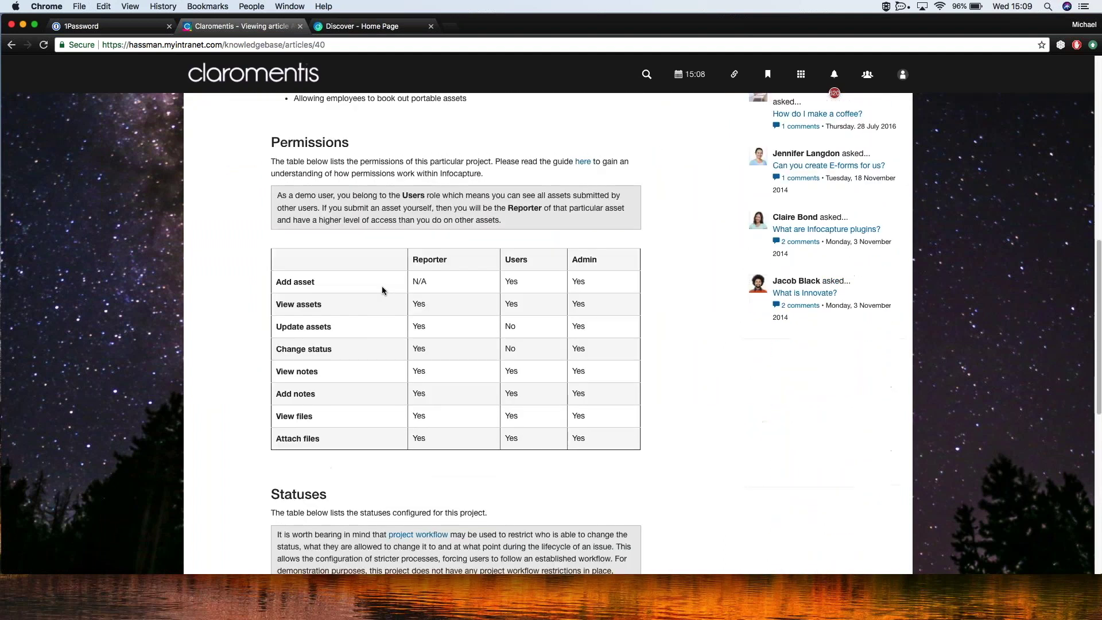
scroll(381, 292, up, 8)
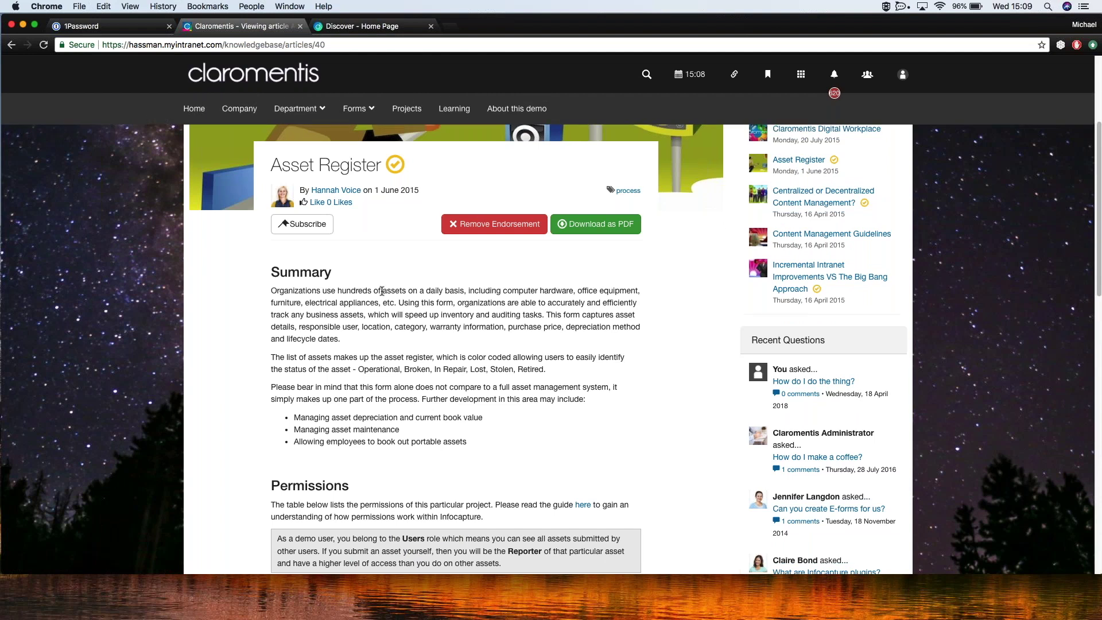
scroll(381, 291, down, 5)
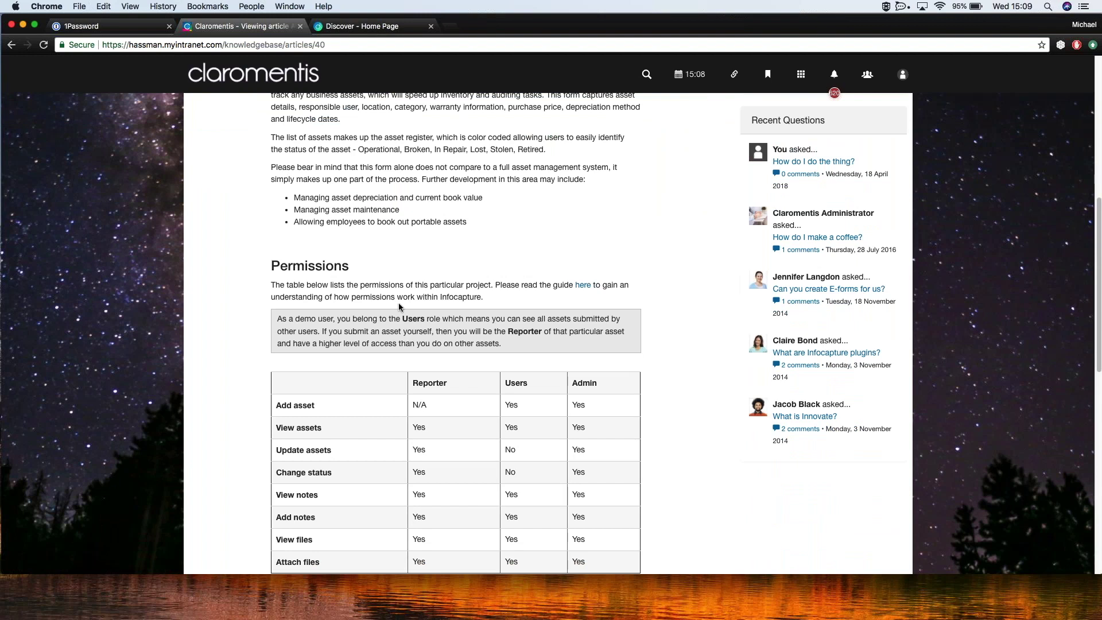
scroll(398, 302, down, 2)
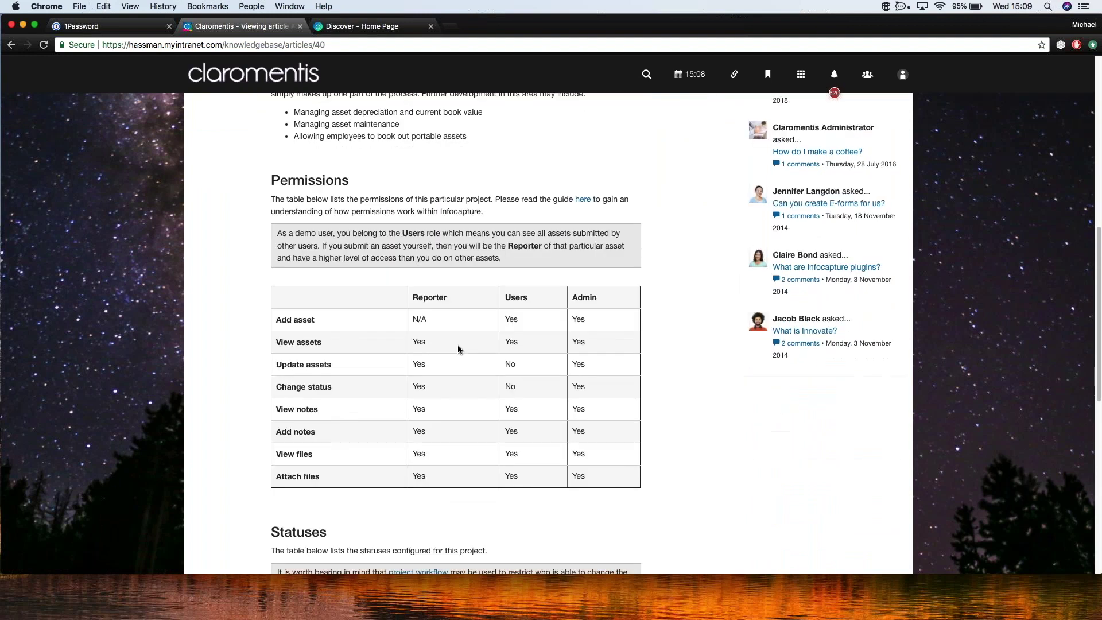
scroll(457, 348, down, 4)
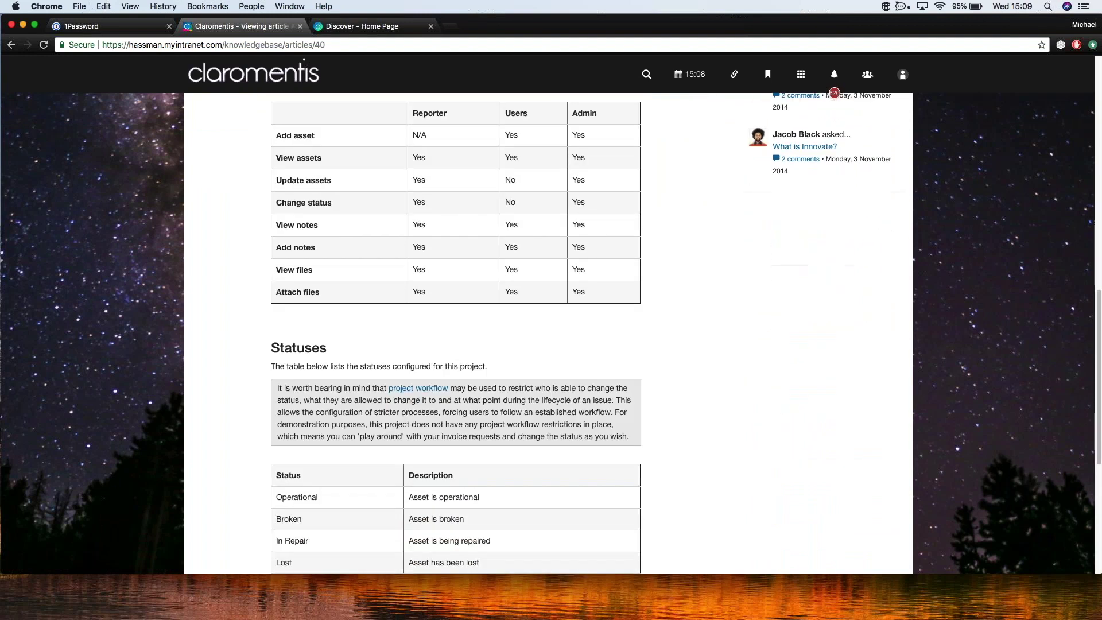
scroll(422, 335, down, 5)
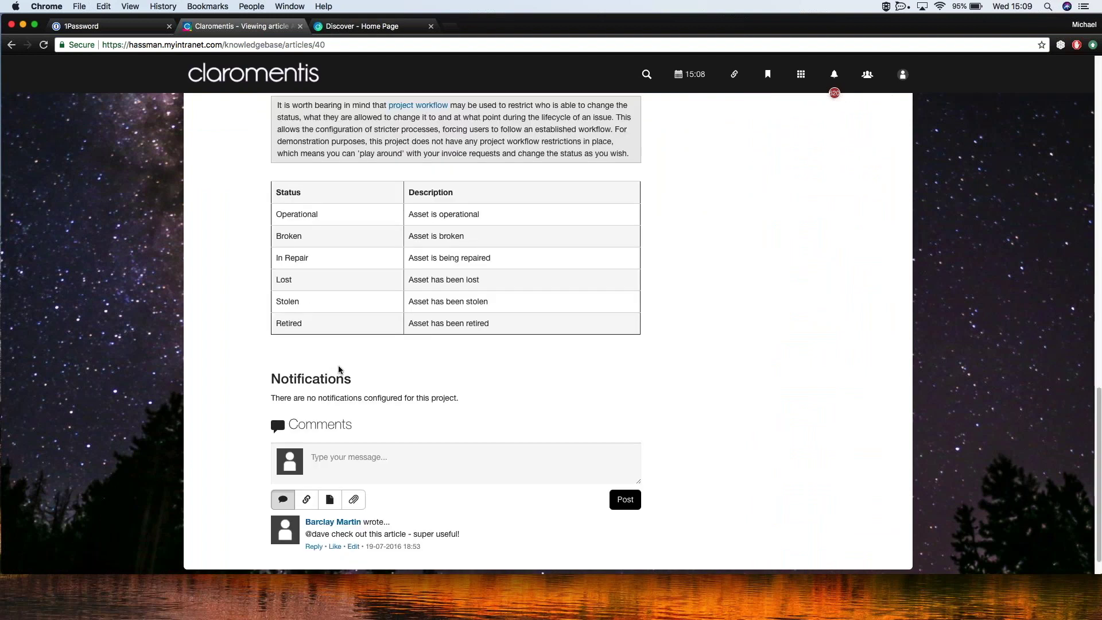
drag(271, 397, 451, 412)
scroll(459, 396, up, 15)
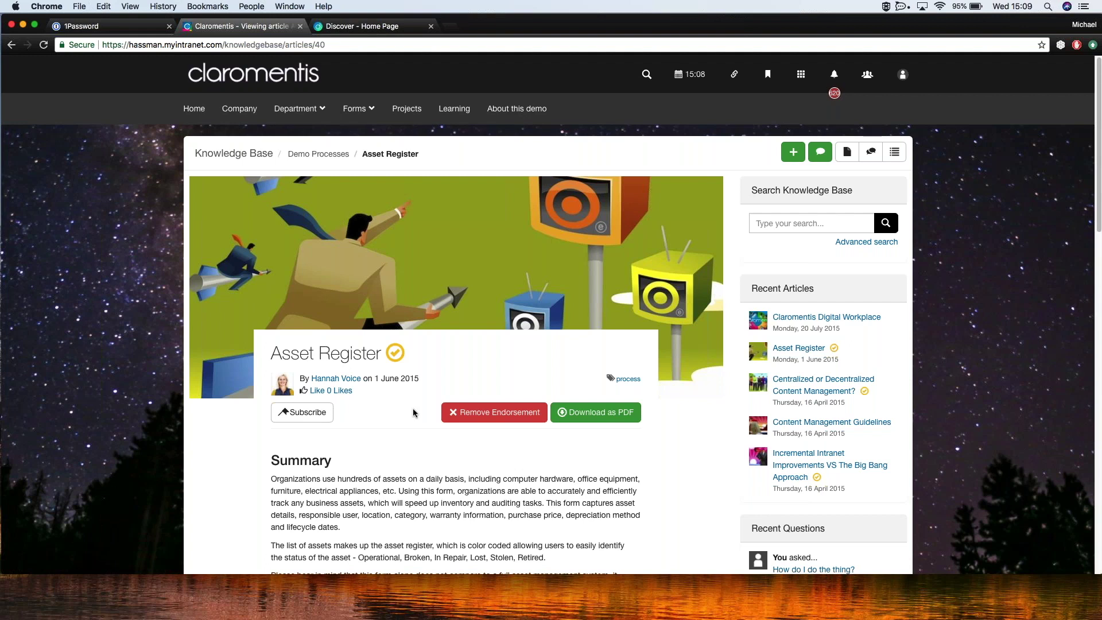
scroll(411, 396, down, 20)
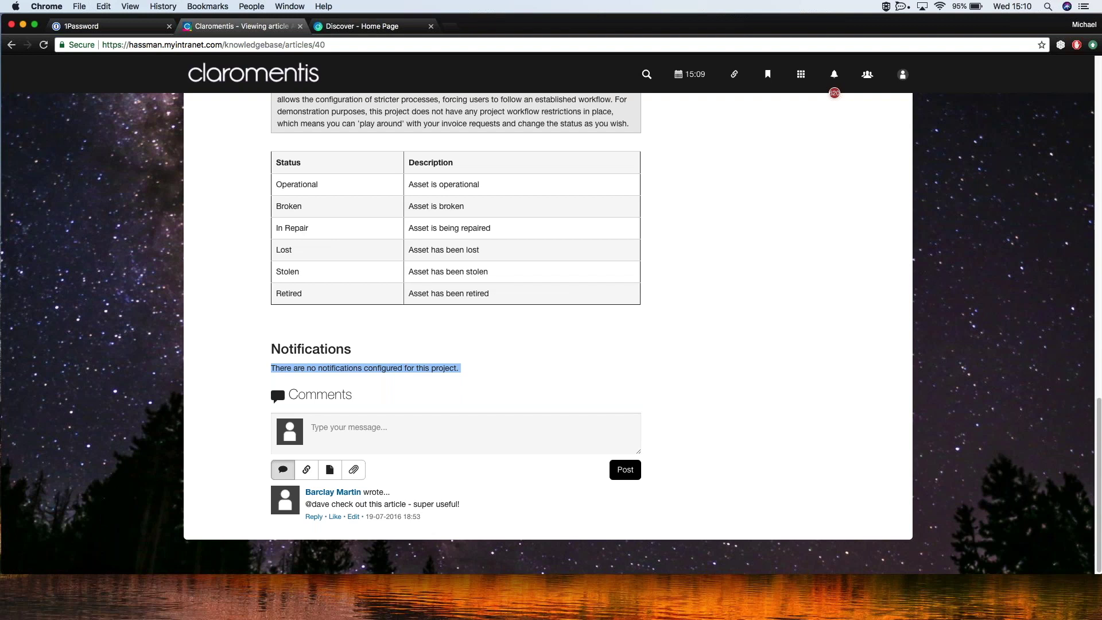
scroll(478, 309, up, 20)
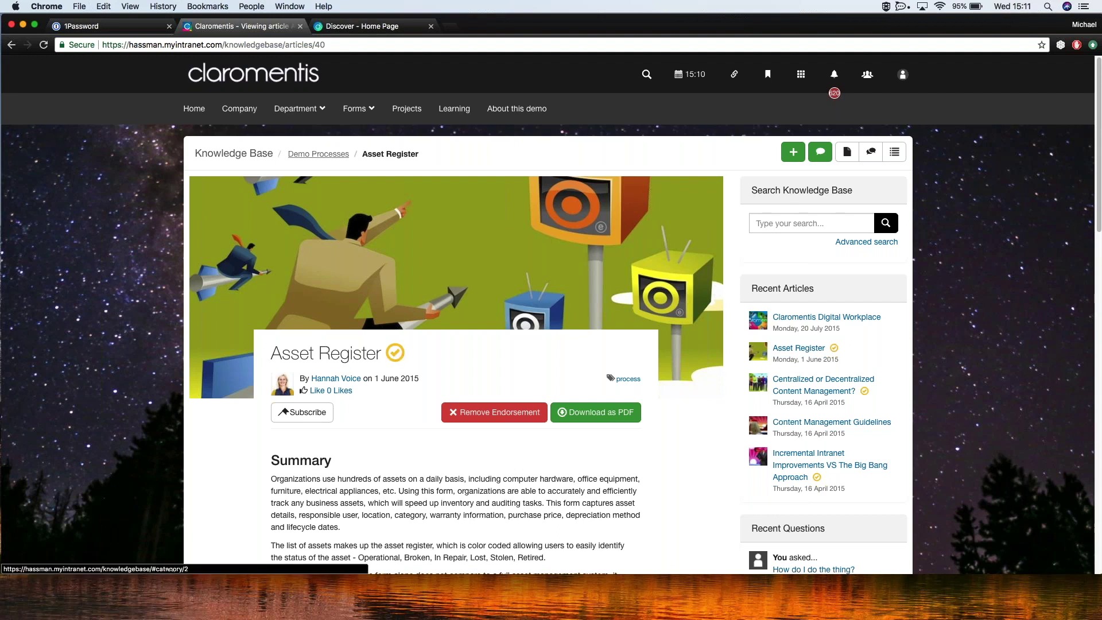
- Reopen the Asset Register article from the Knowledge Base list, remove its endorsement and endorse it again
click(236, 160)
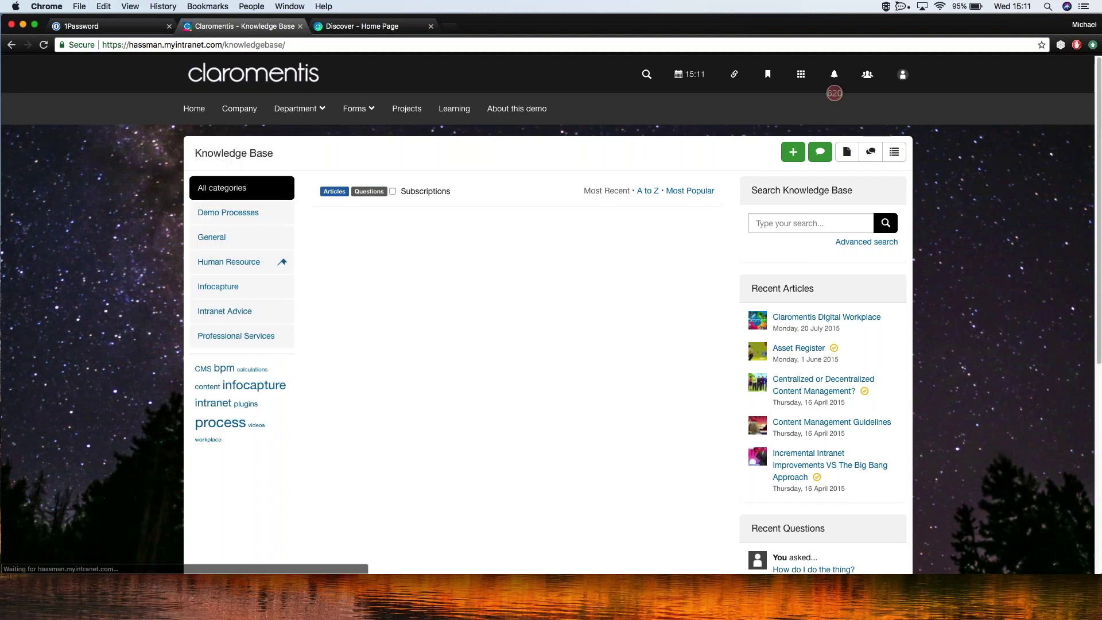
mouse_move(481, 321)
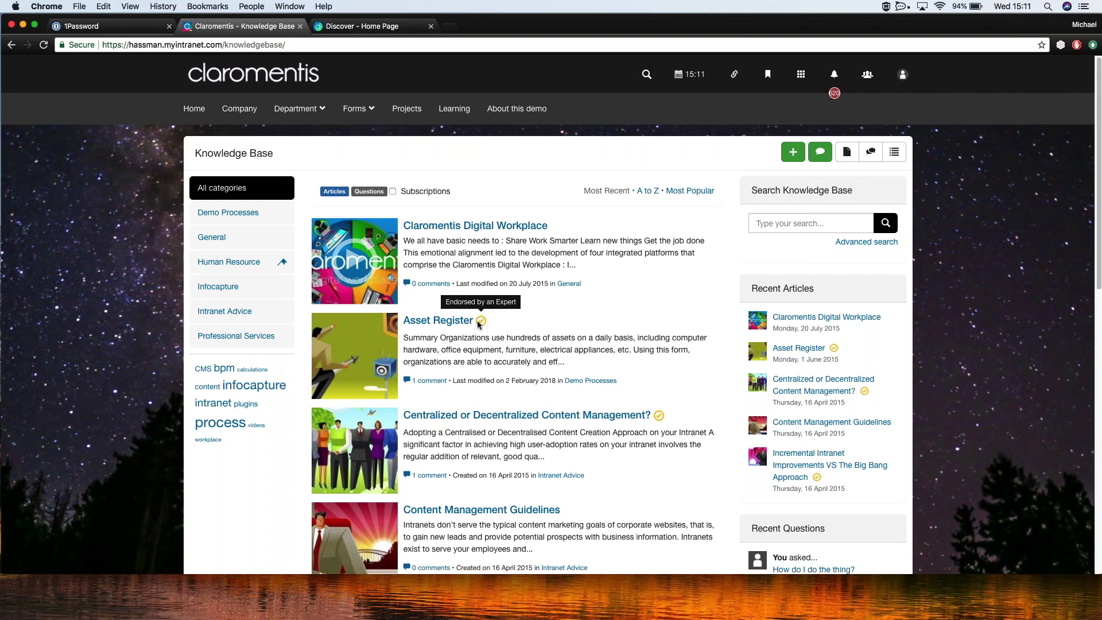
click(458, 326)
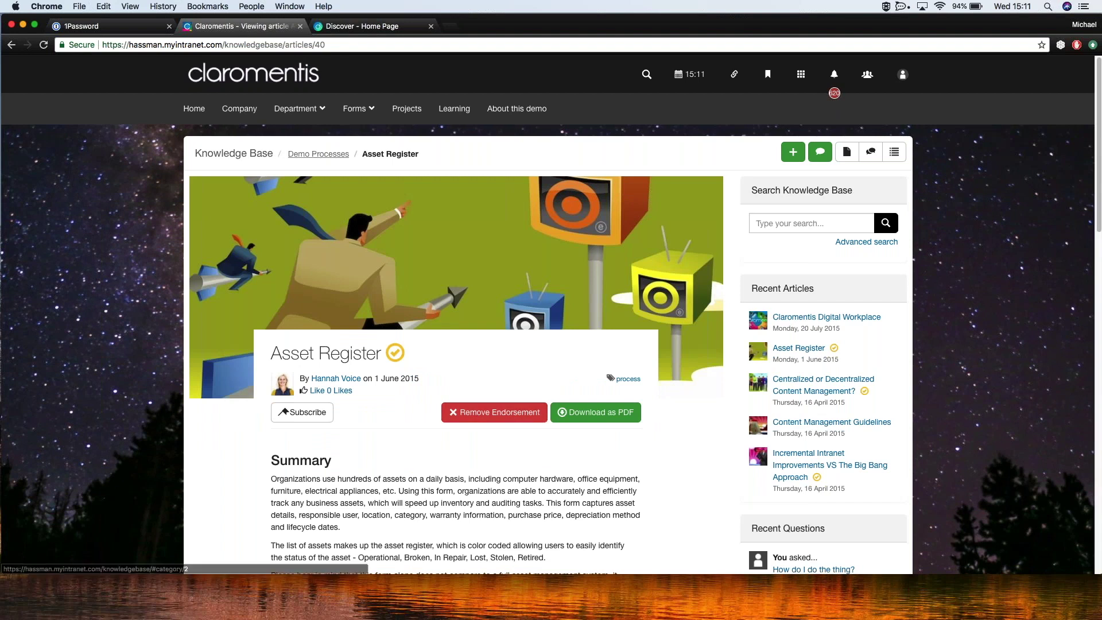
click(472, 412)
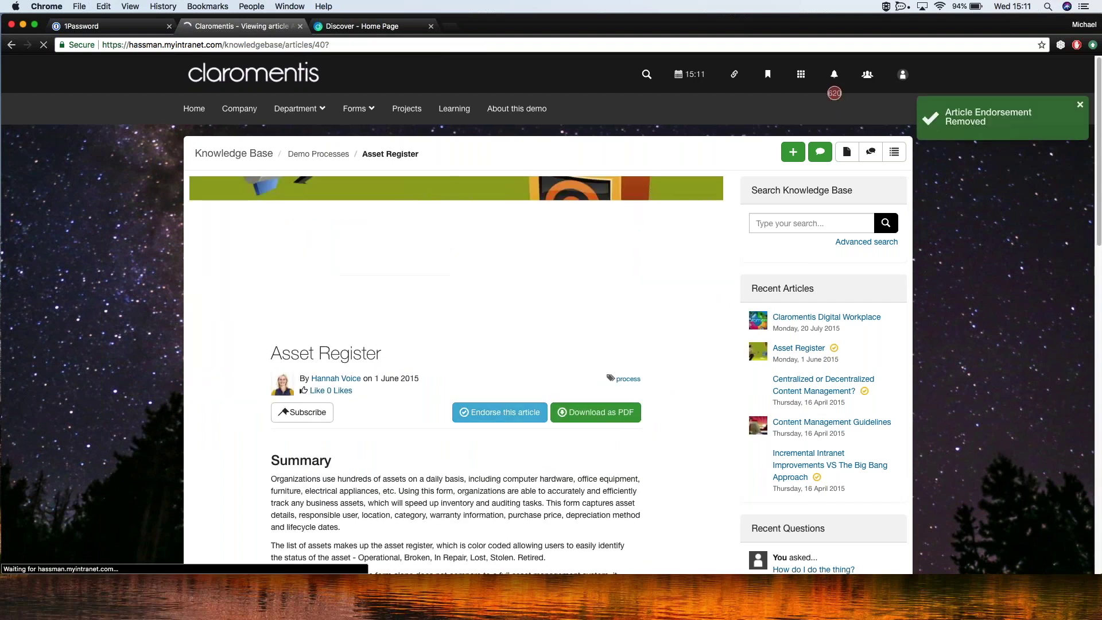
click(466, 416)
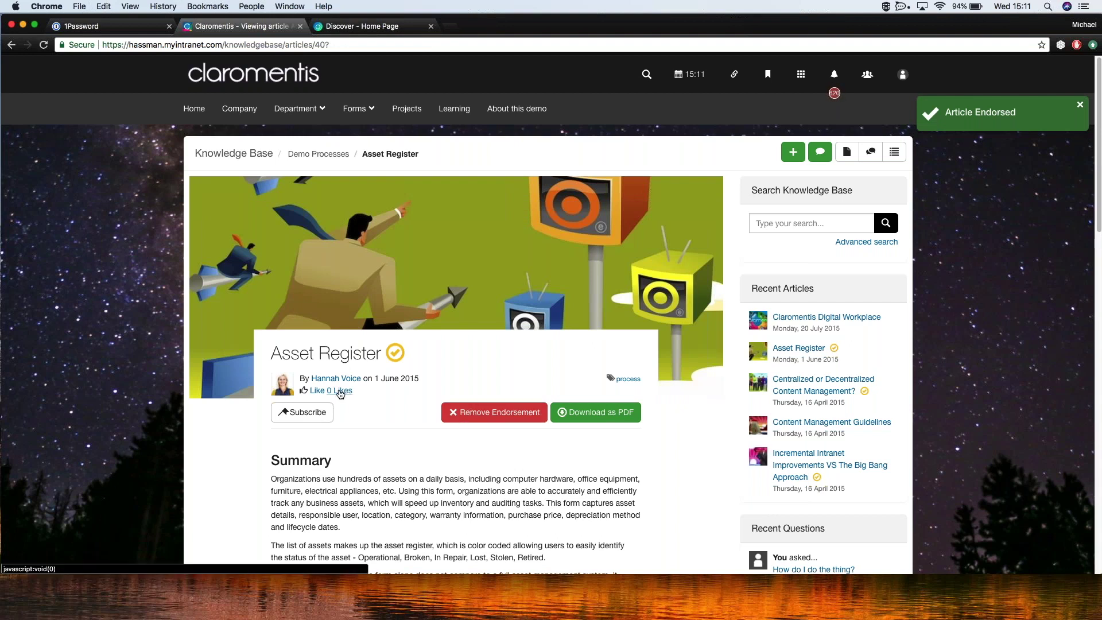
click(251, 160)
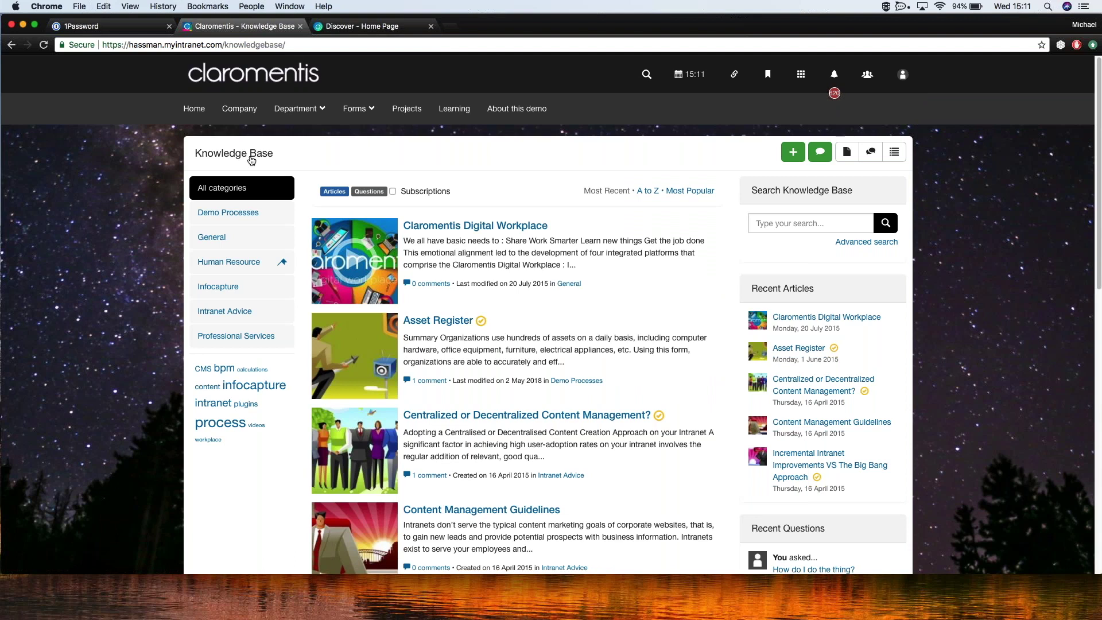
- Switch to the Discover Claromentis site and open its Knowledge Base by searching the applications for "kno"
click(370, 26)
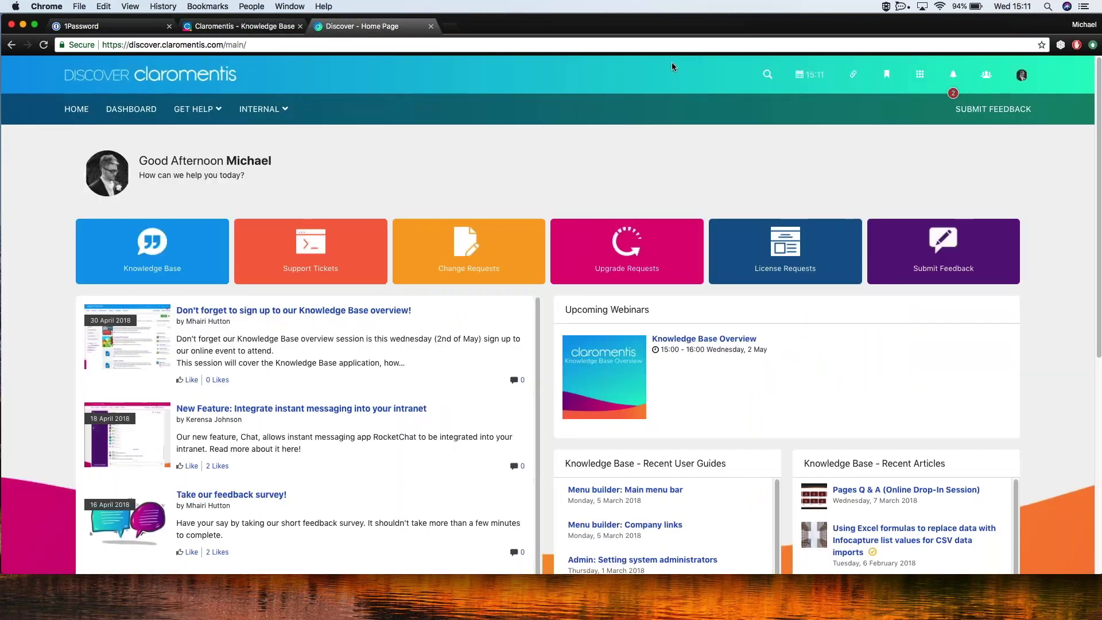
click(916, 80)
text(kno)
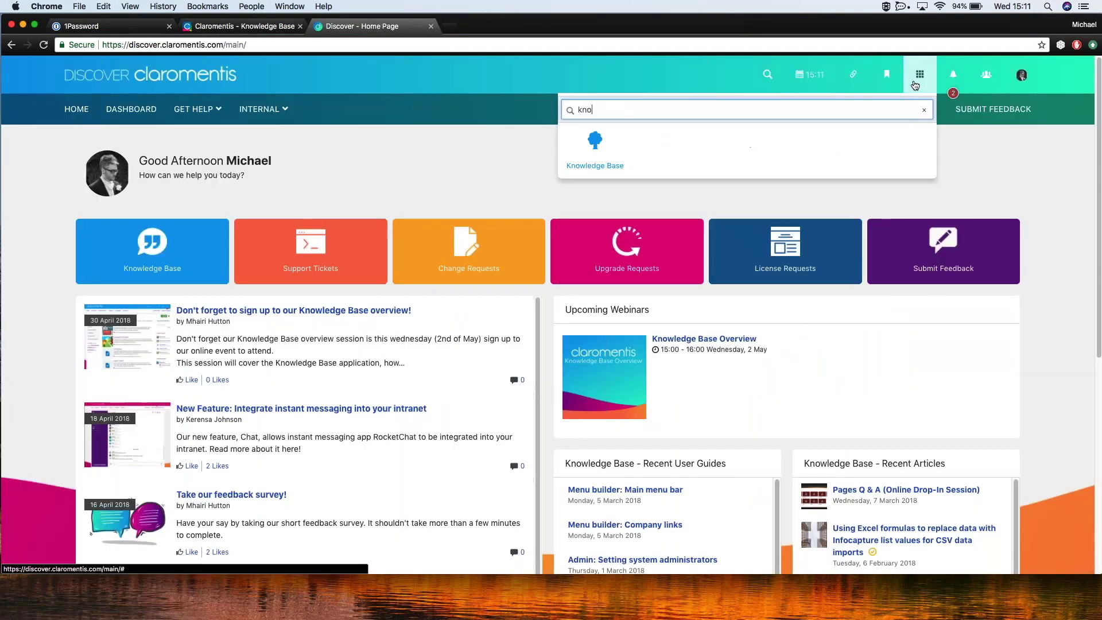
key(Return)
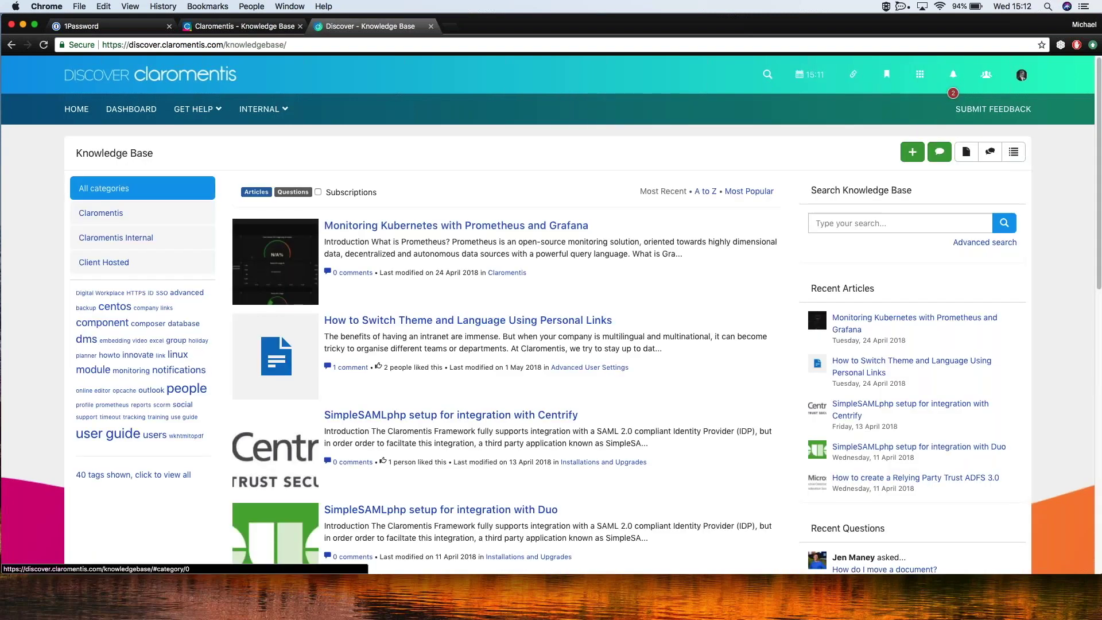
- Open the Claromentis category on the Discover site and look through its subcategories, articles and questions
click(117, 213)
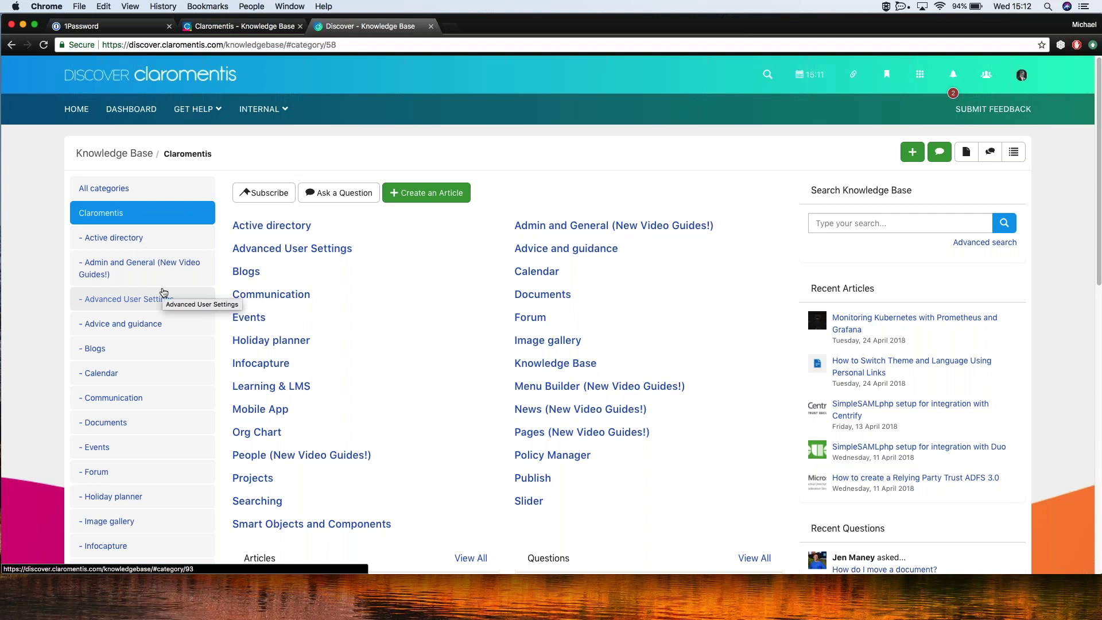
scroll(163, 283, down, 1)
scroll(152, 292, down, 2)
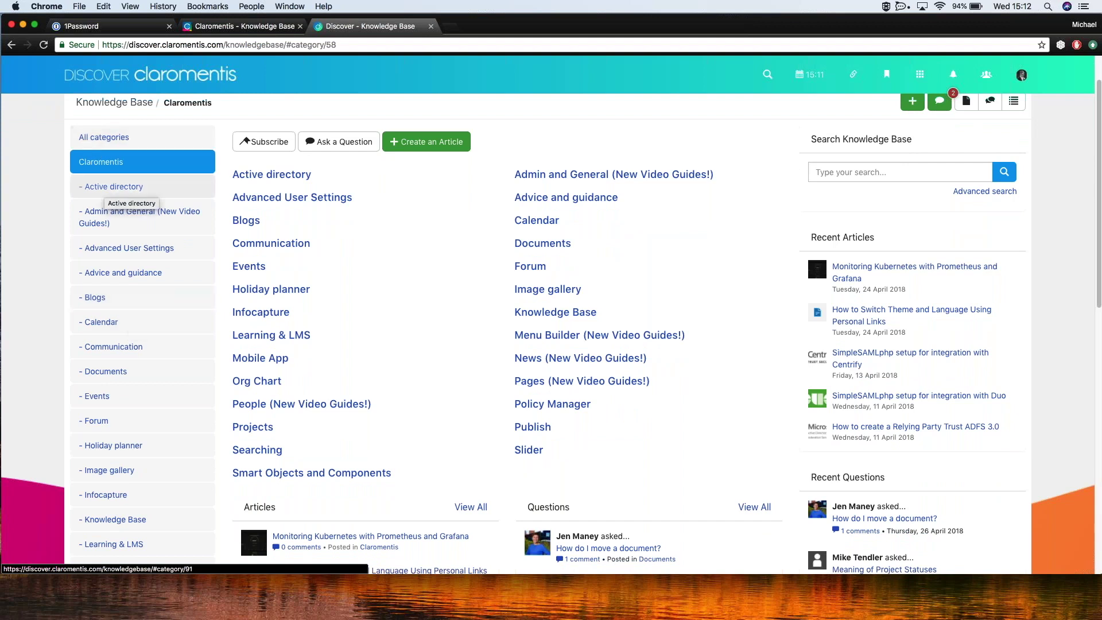
scroll(143, 267, down, 5)
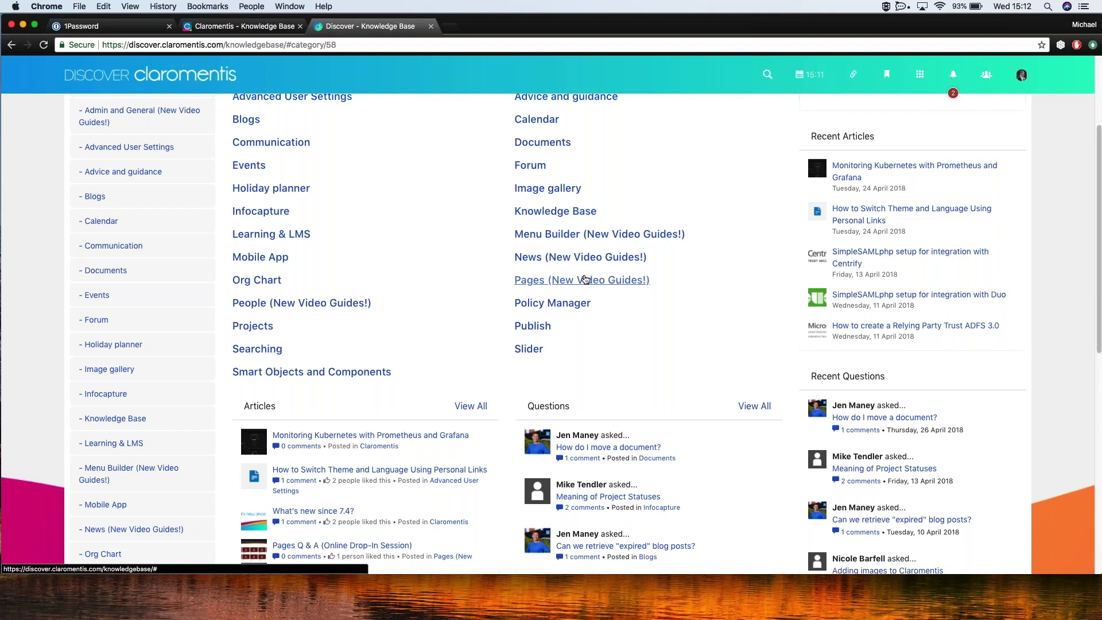
- Back on the demo intranet, filter the Knowledge Base to questions and view "How do I make a coffee?" and its comment area
click(241, 26)
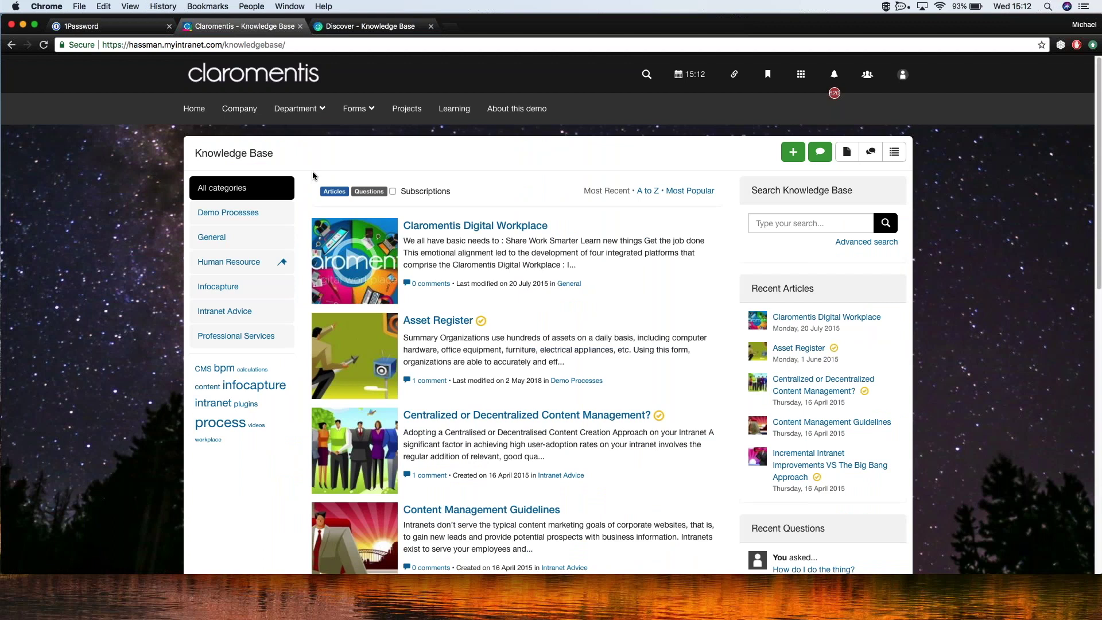
click(365, 192)
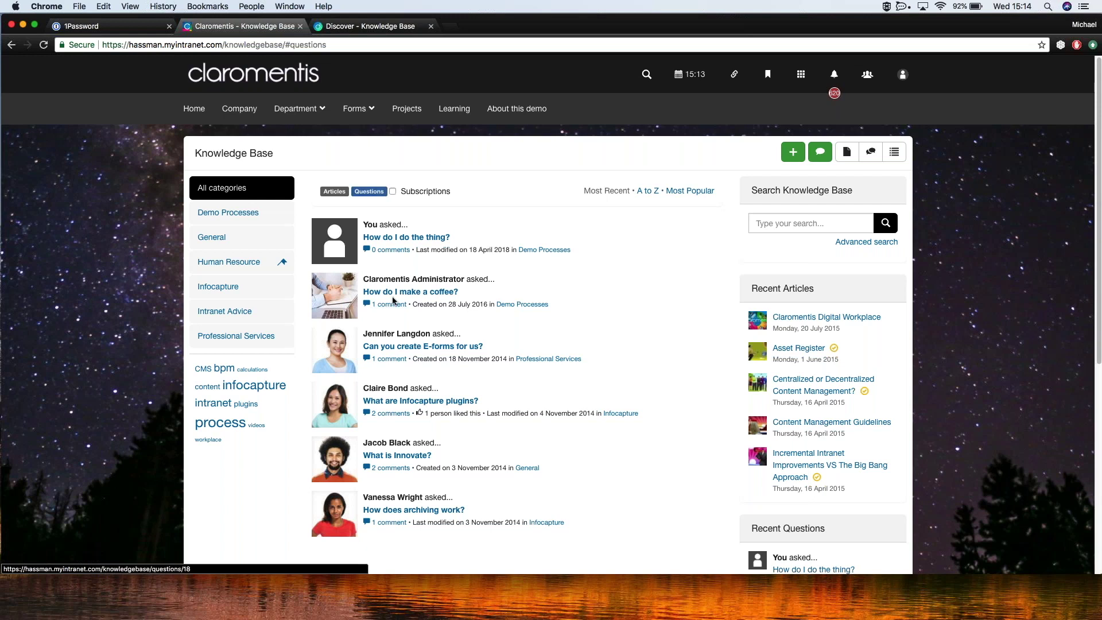
click(410, 292)
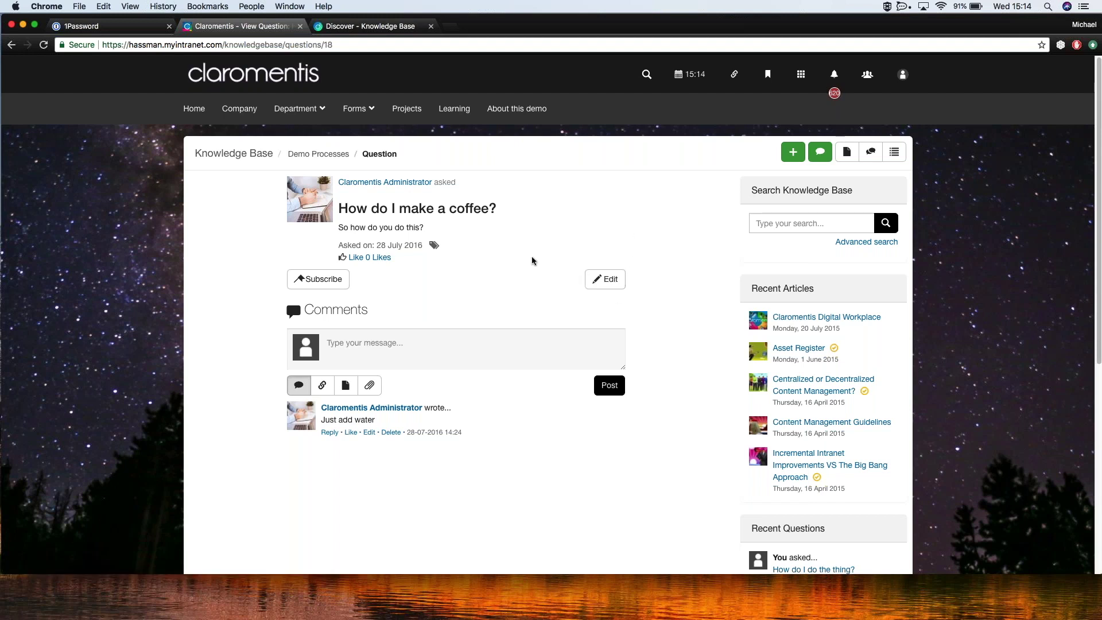
click(376, 347)
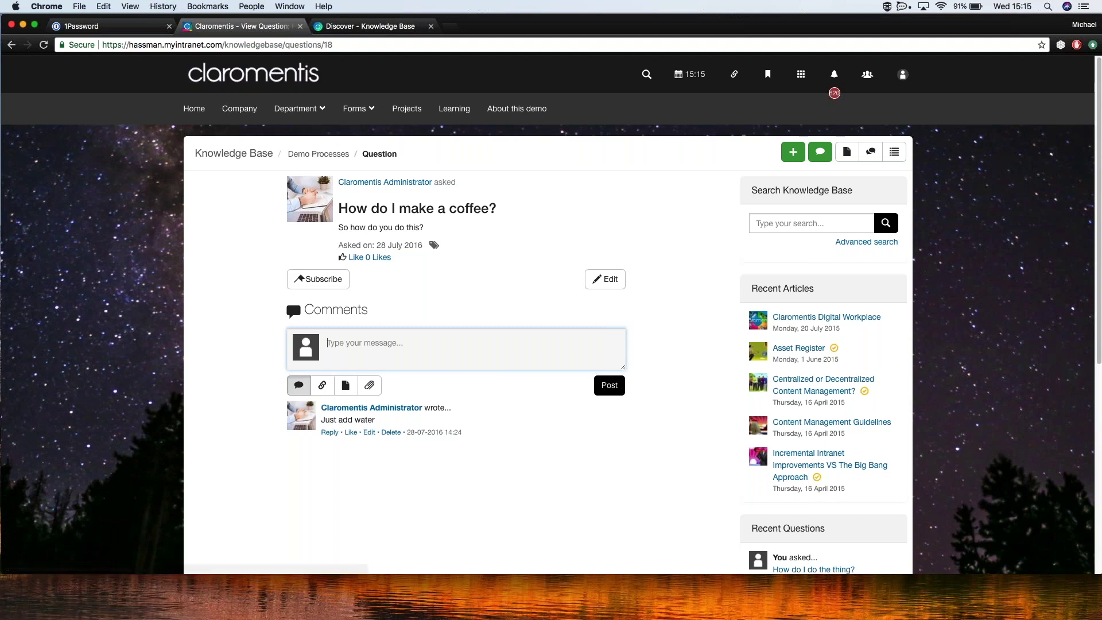
click(234, 154)
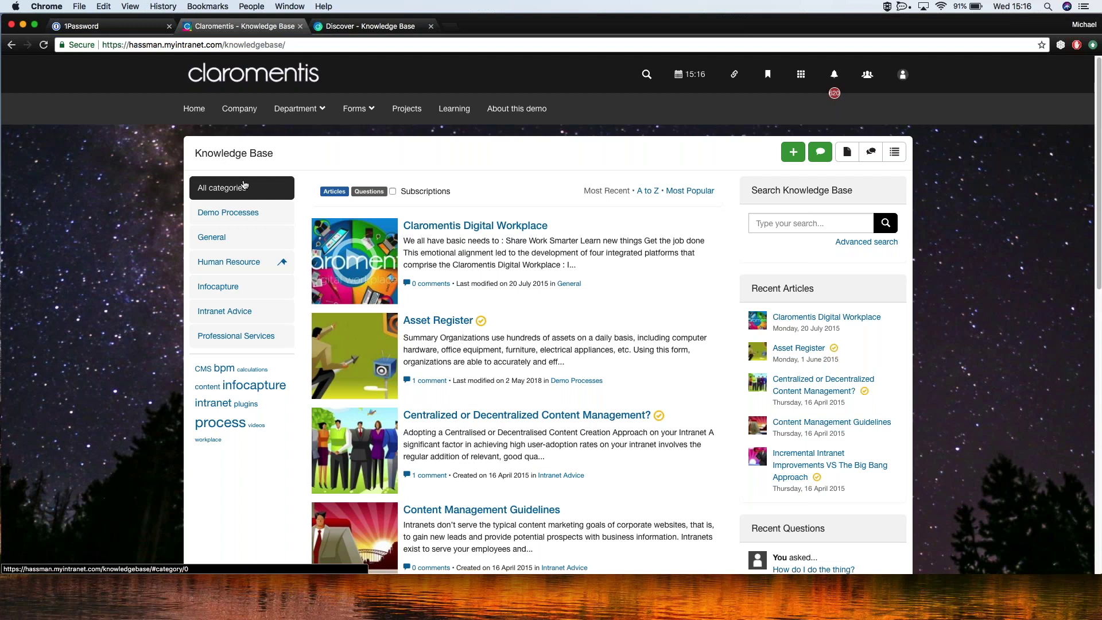
- Open the Demo Processes category and look through its description, articles and questions
click(232, 210)
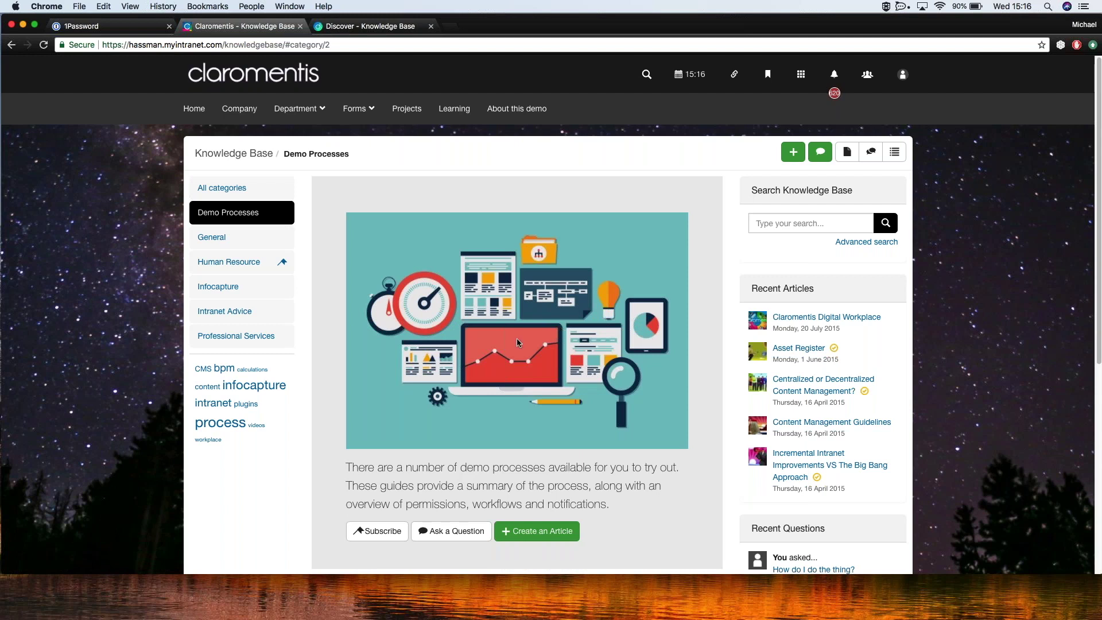
scroll(517, 342, down, 6)
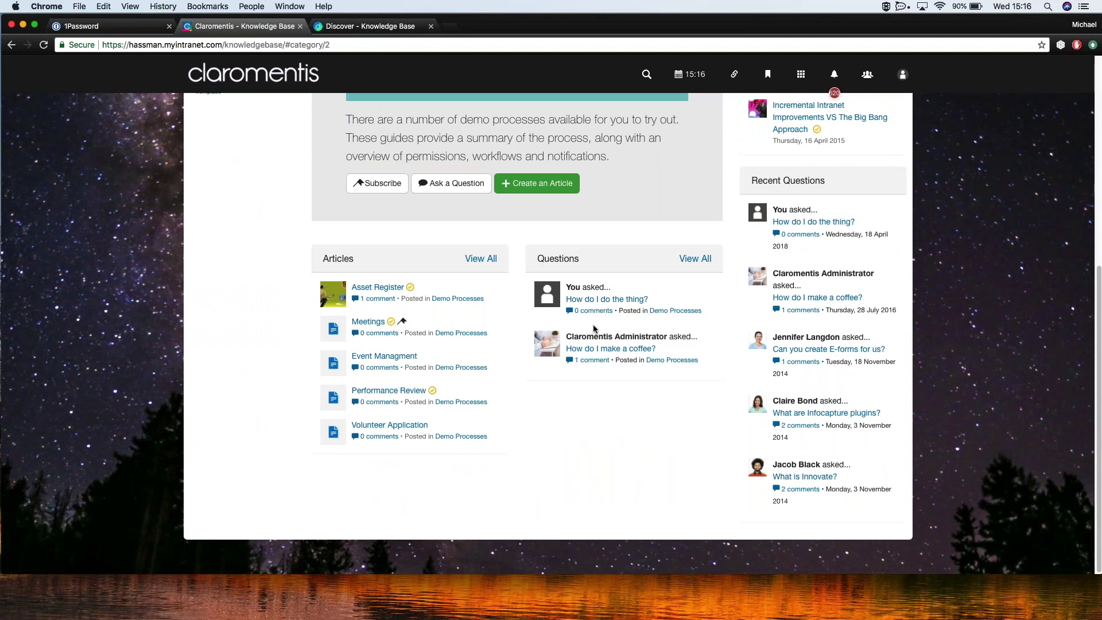
scroll(594, 329, up, 1)
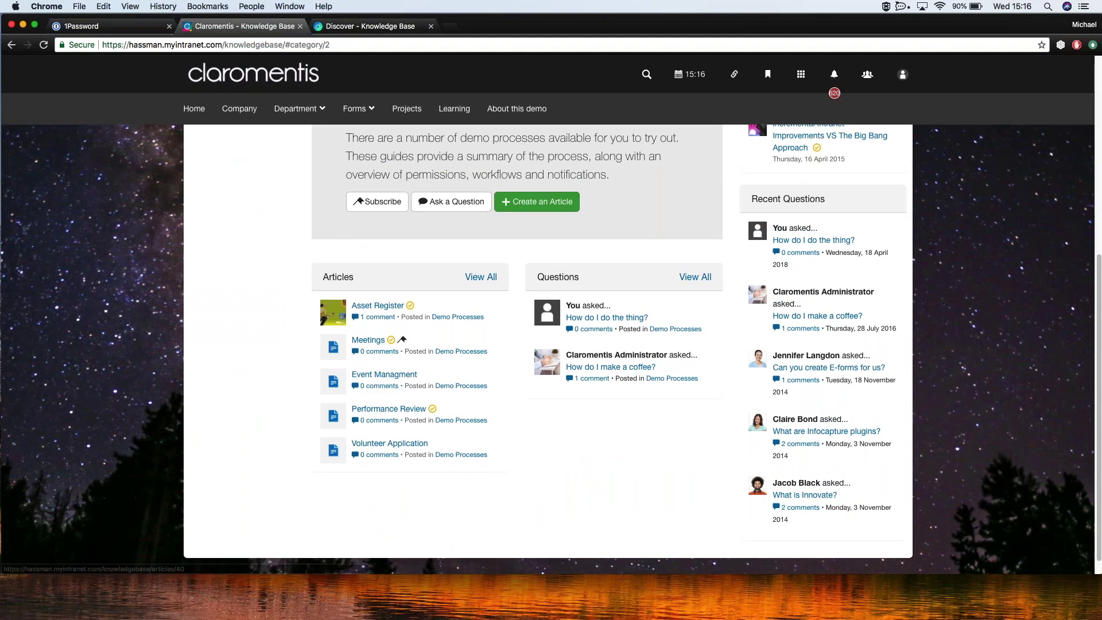
- Subscribe to the Demo Processes category, look over its articles and questions, and unsubscribe from it again
click(369, 207)
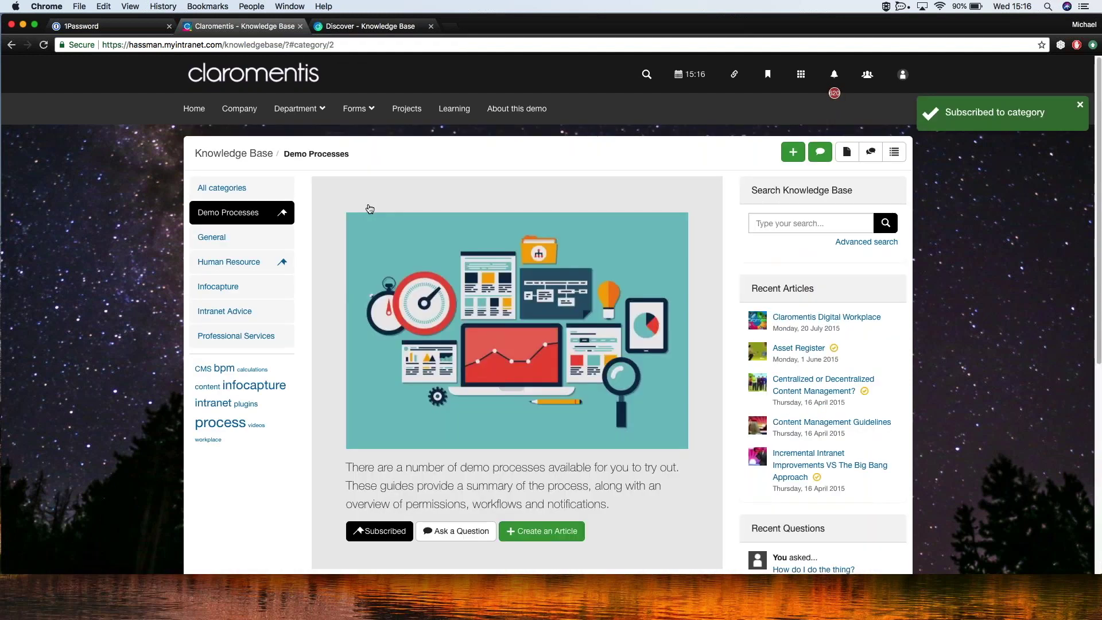
scroll(344, 227, down, 5)
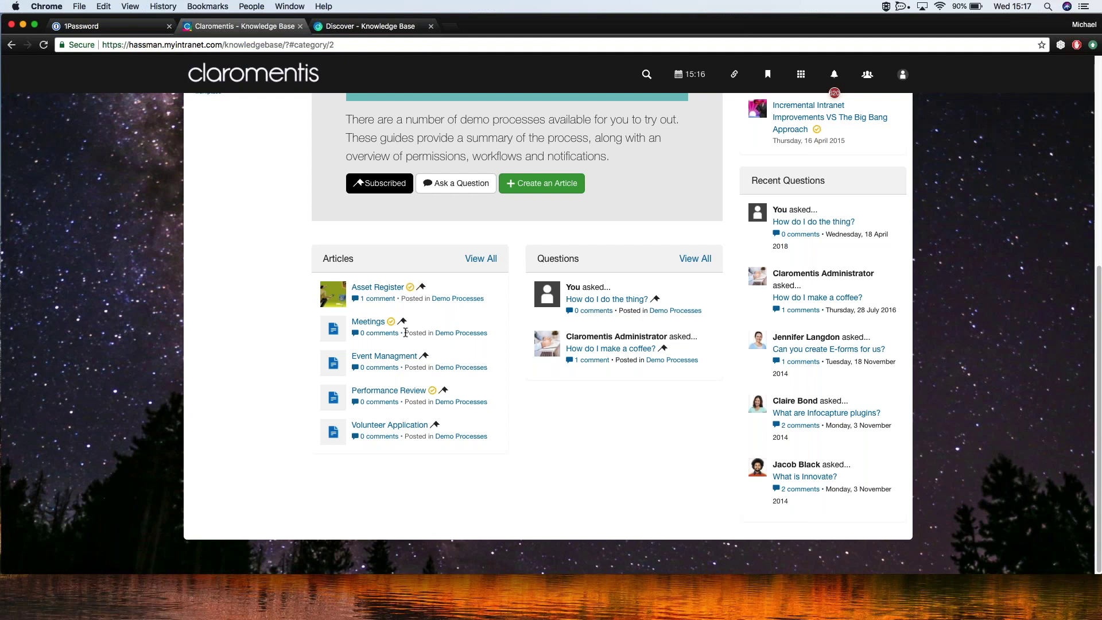
click(376, 193)
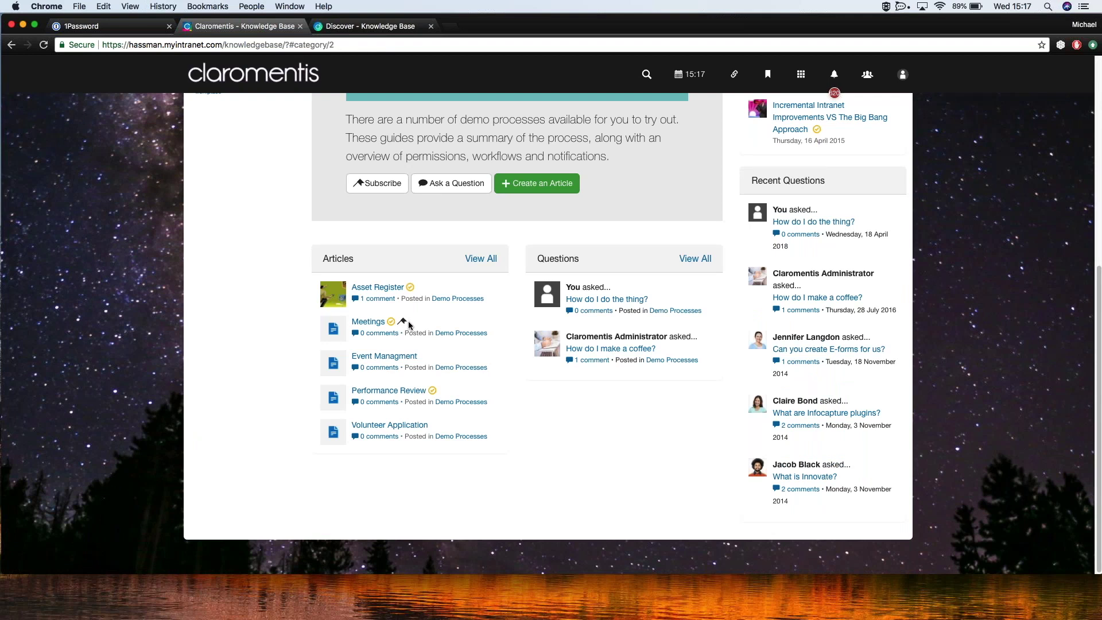
scroll(409, 326, up, 3)
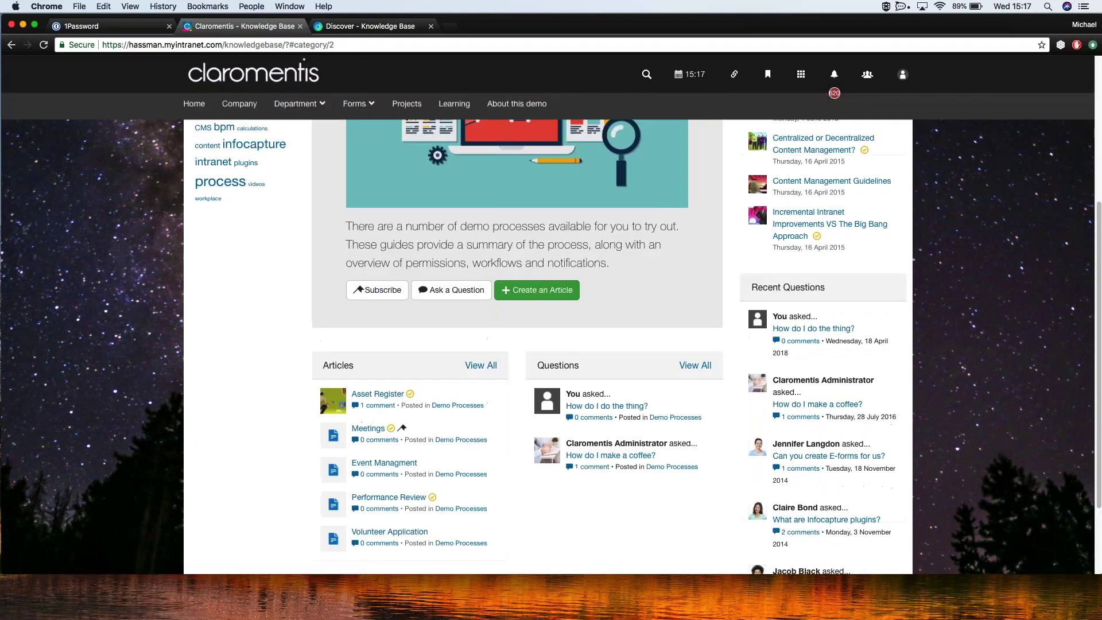
scroll(452, 183, up, 3)
scroll(476, 277, up, 1)
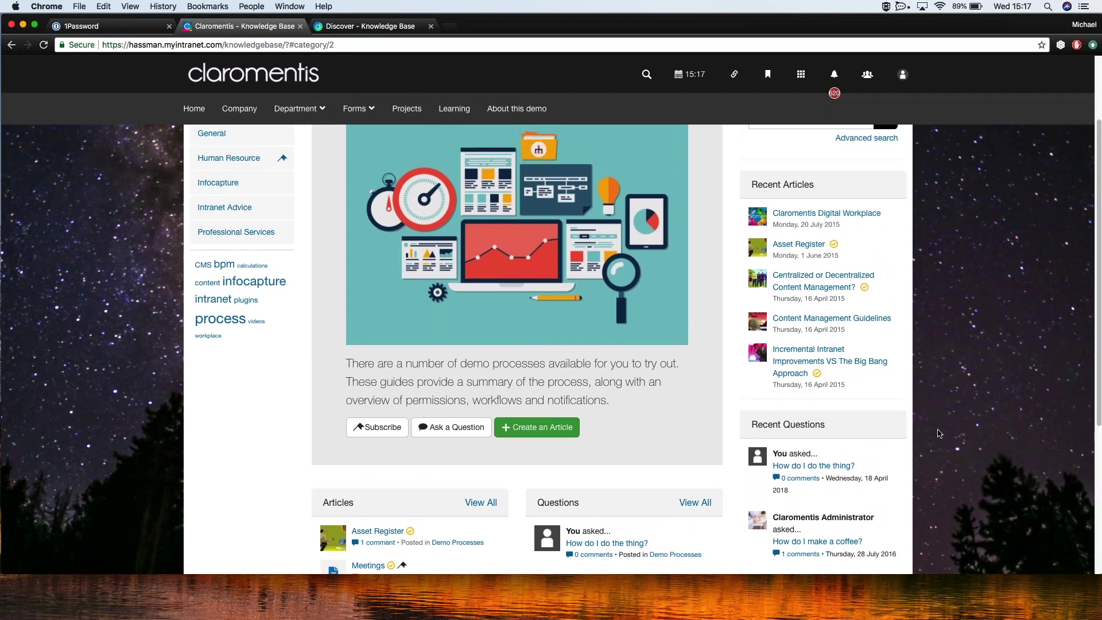
scroll(320, 395, up, 3)
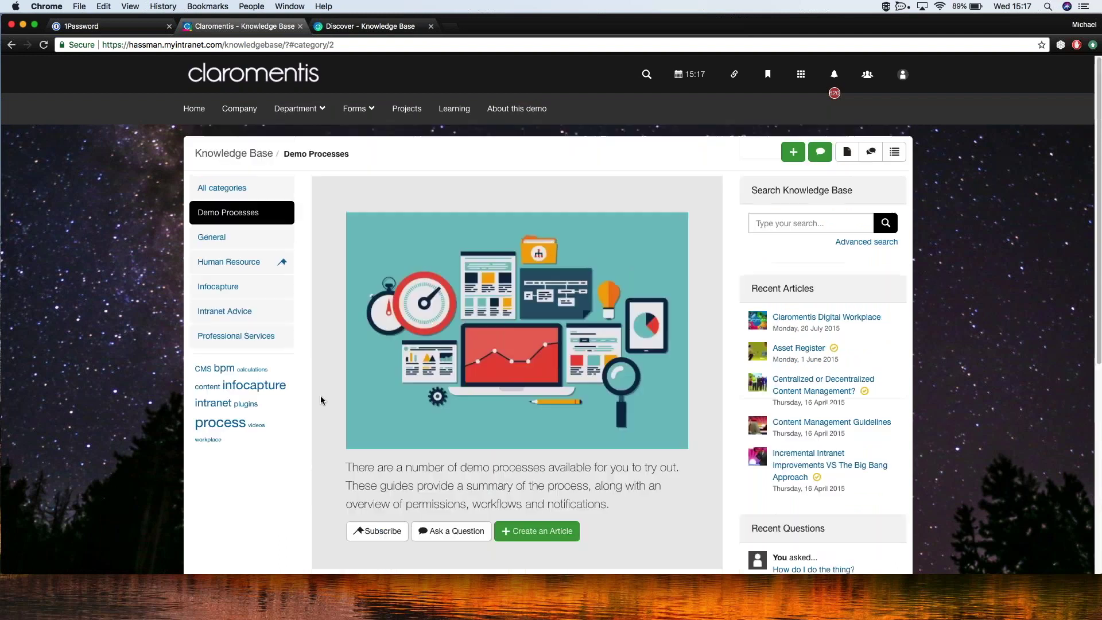
- Show all Knowledge Base categories and look through the article list with the recent articles and recent questions
click(227, 188)
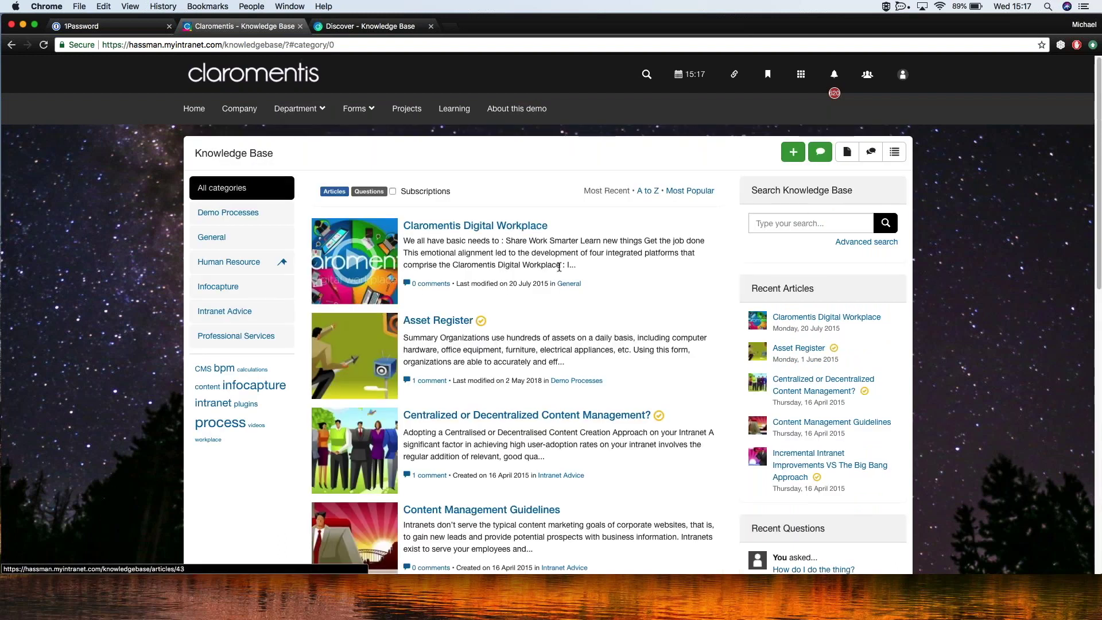
scroll(714, 408, down, 3)
scroll(714, 408, down, 1)
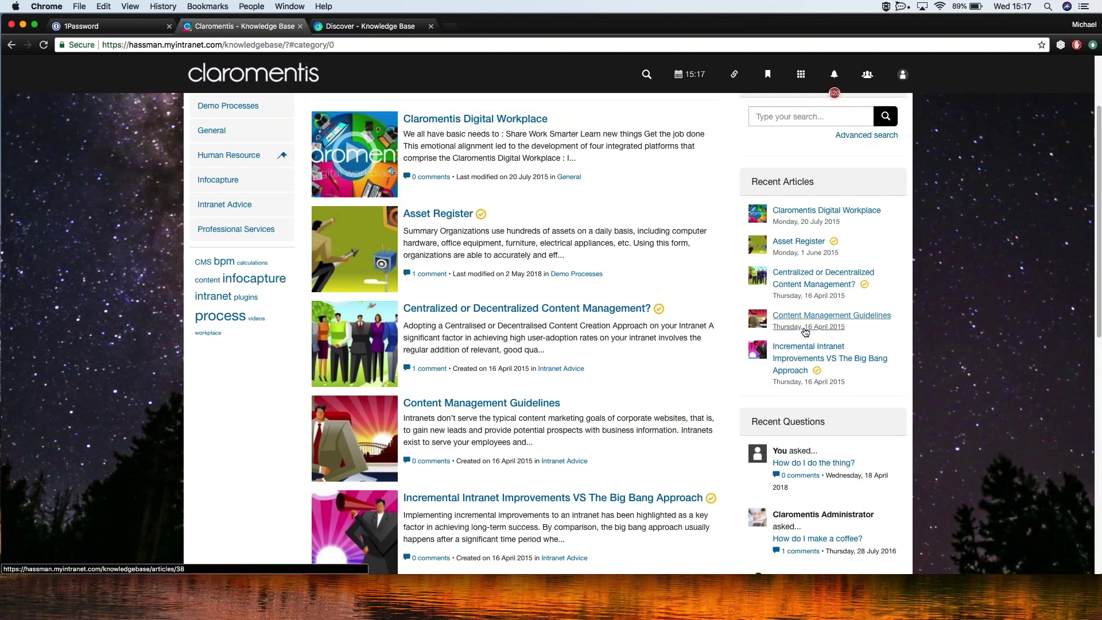
scroll(805, 332, down, 3)
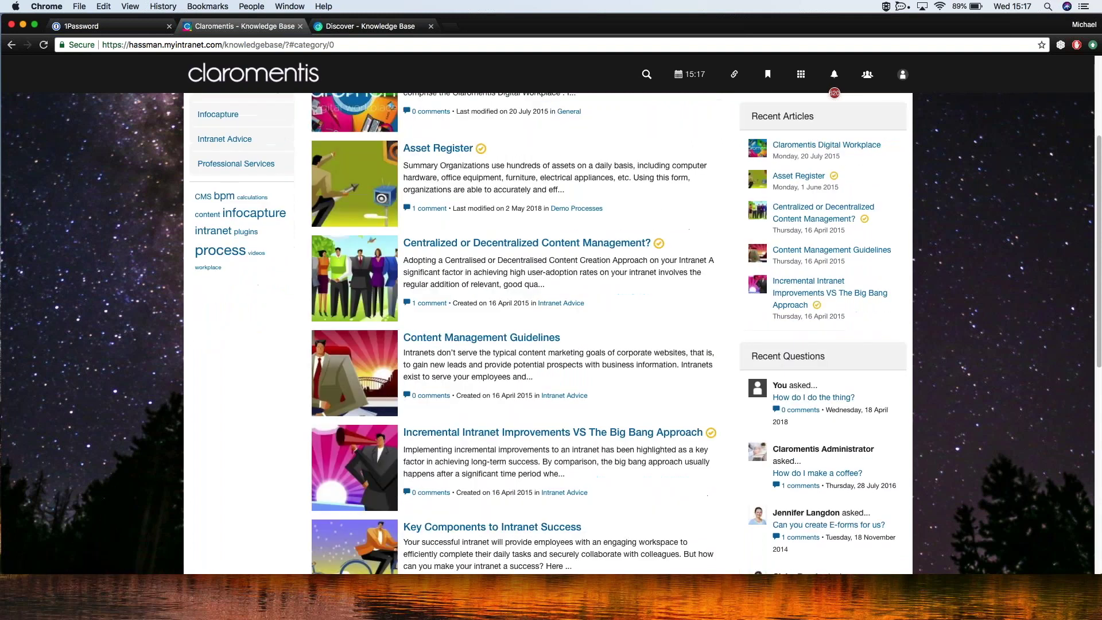
scroll(548, 332, up, 5)
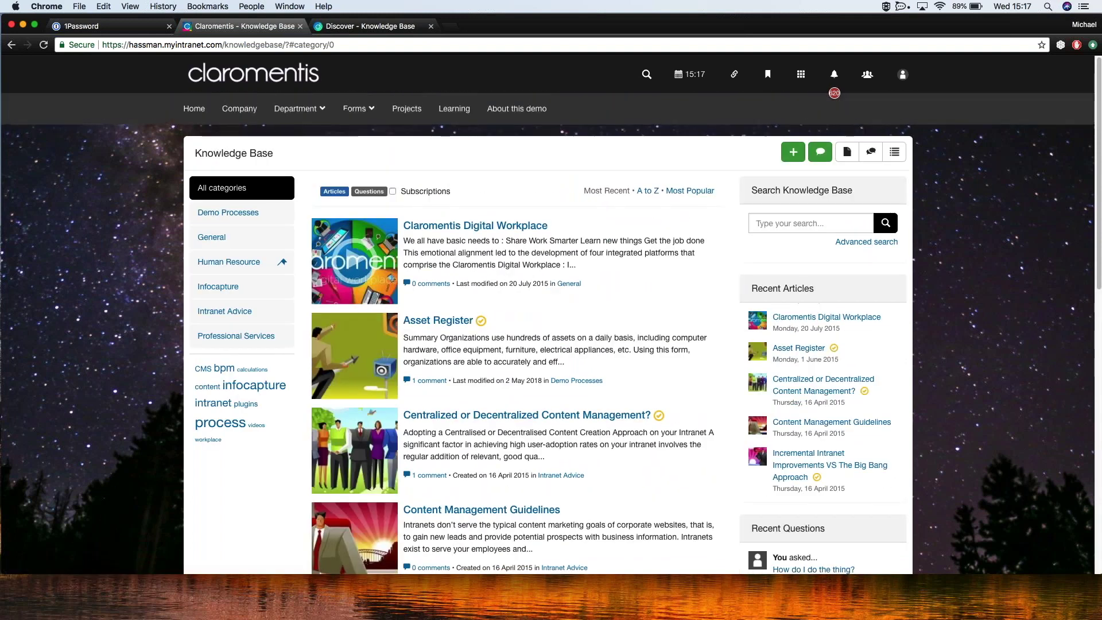
- Go to the intranet home page and examine its components, including the Knowledge Base ones, Helpful Tips and Recent Questions
click(250, 101)
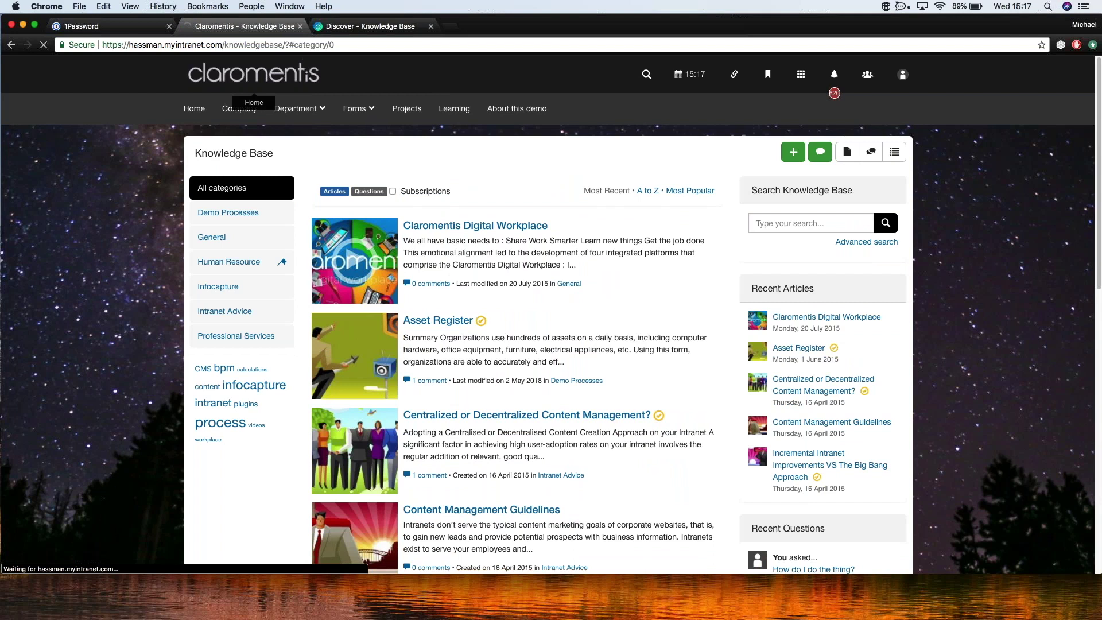
scroll(881, 311, down, 15)
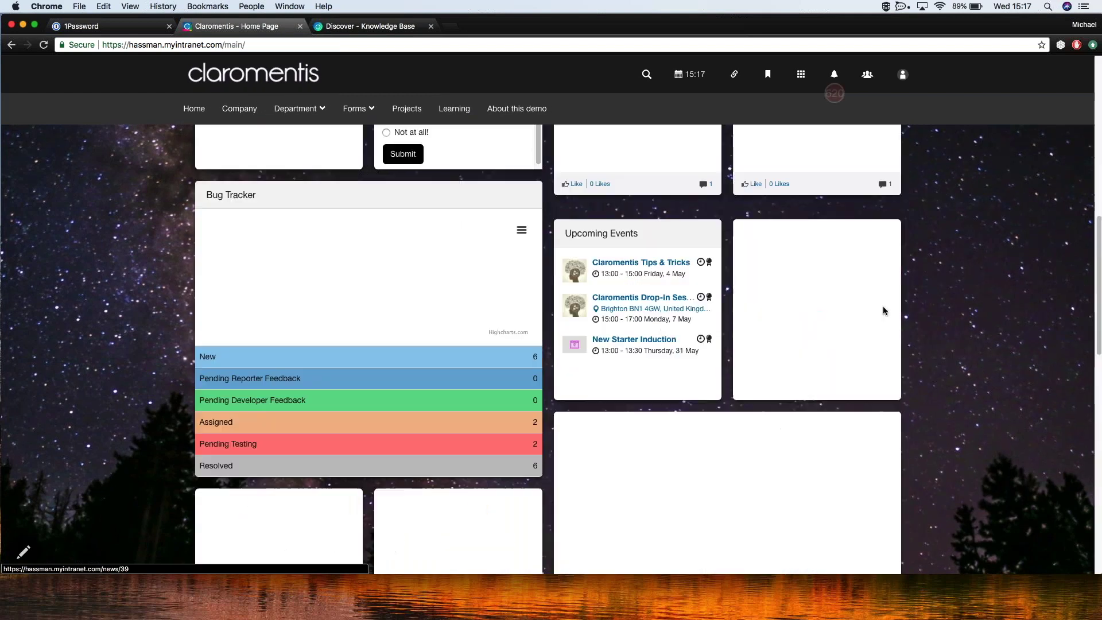
scroll(881, 310, down, 10)
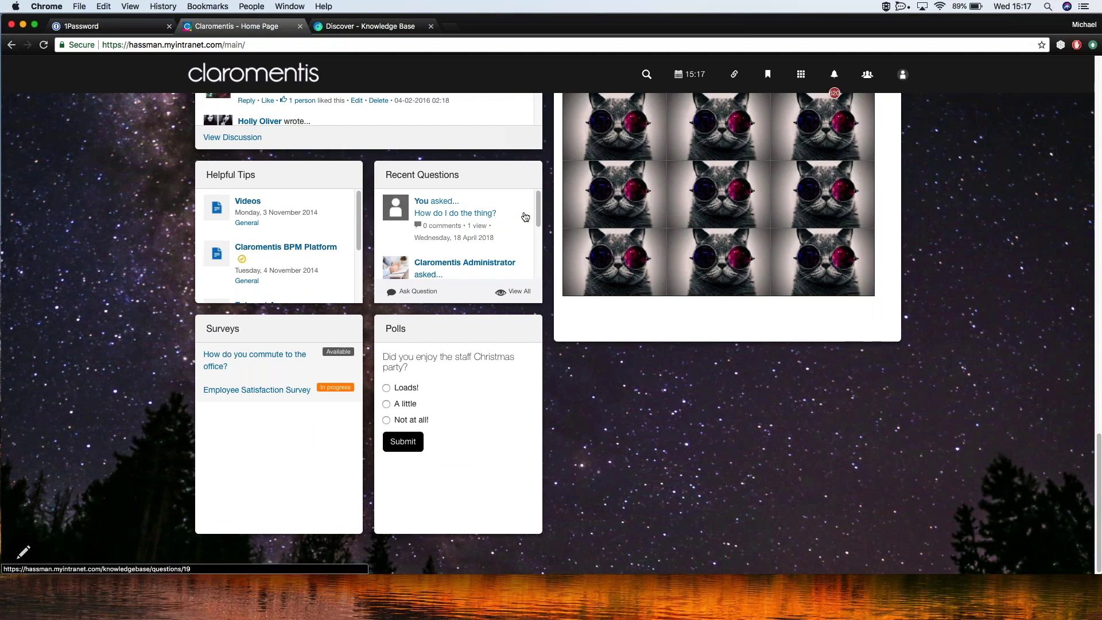
scroll(474, 231, up, 3)
scroll(474, 232, up, 7)
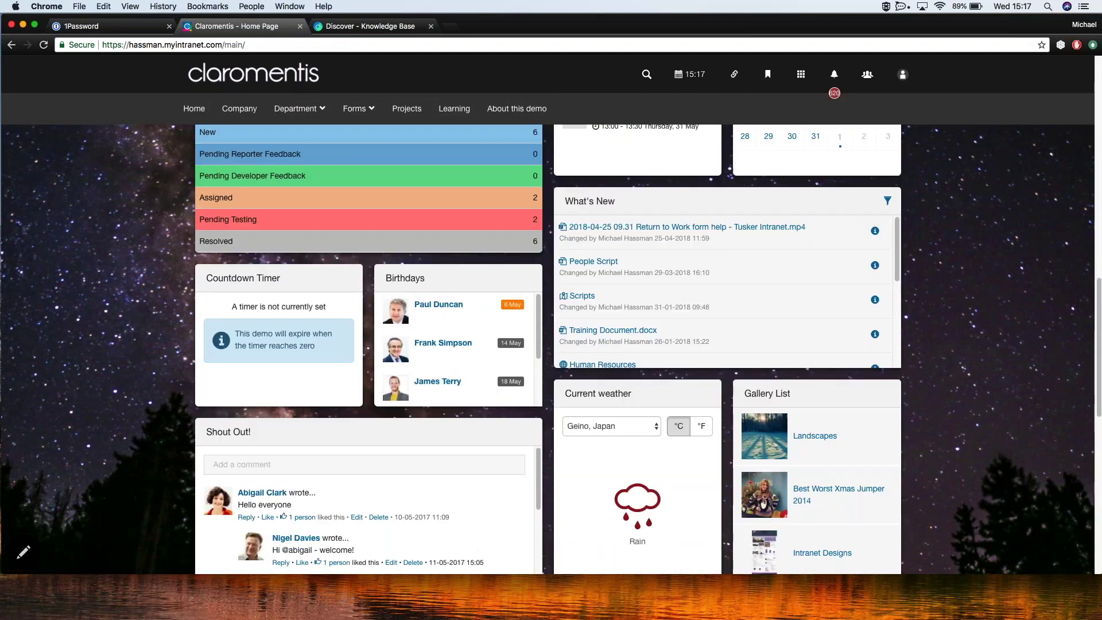
scroll(647, 350, up, 7)
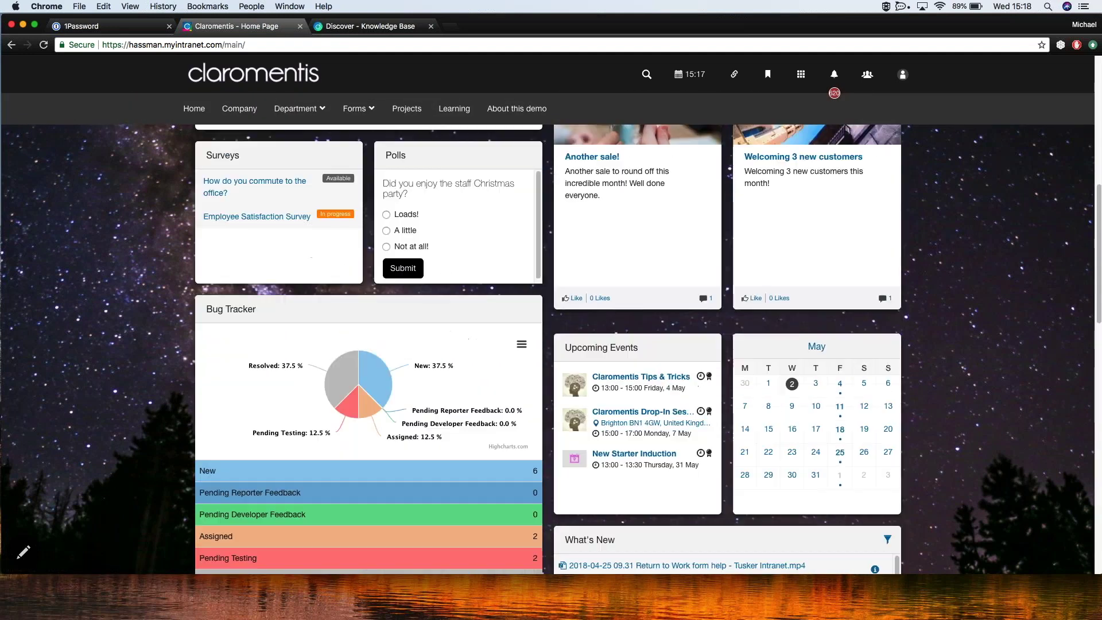
scroll(470, 238, up, 7)
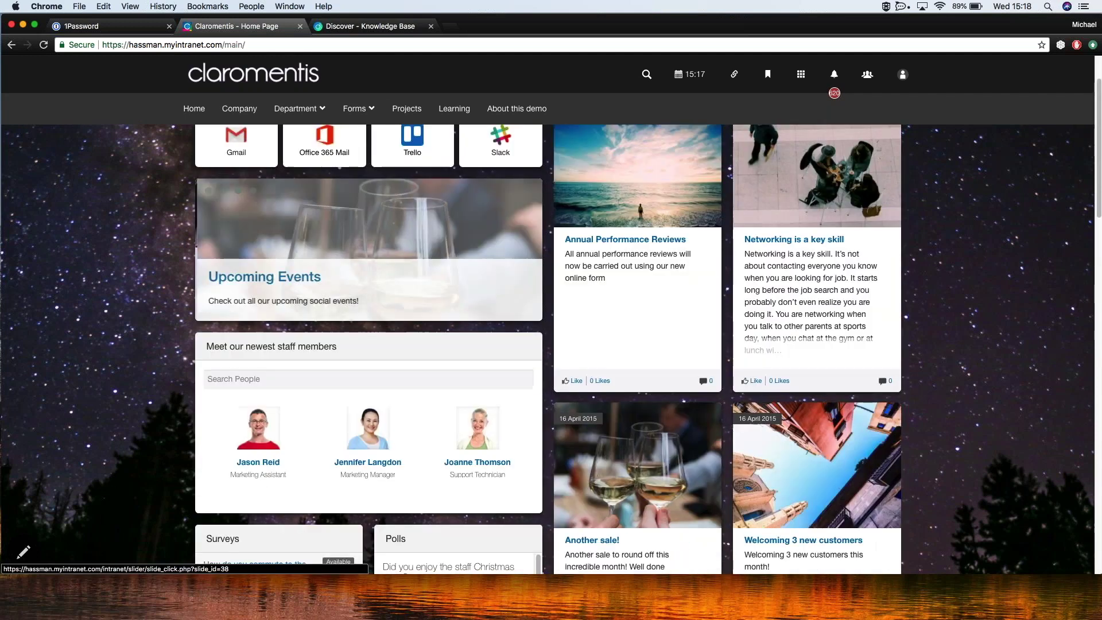
scroll(471, 237, down, 7)
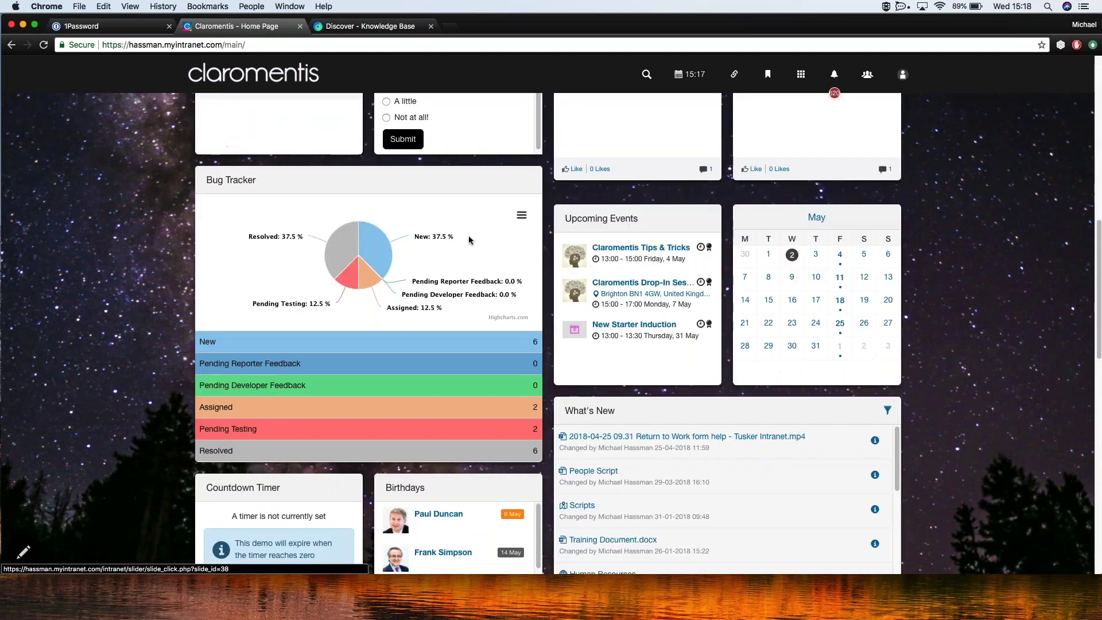
scroll(416, 230, down, 7)
scroll(416, 230, up, 4)
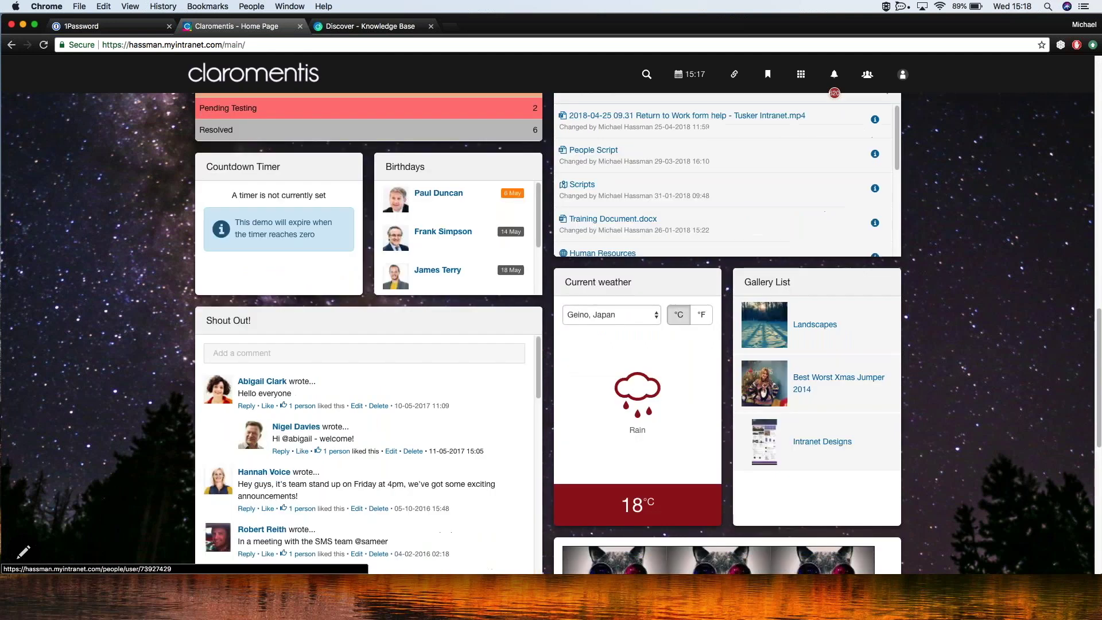
- Reopen the Knowledge Base by searching the applications for "kno"
click(801, 74)
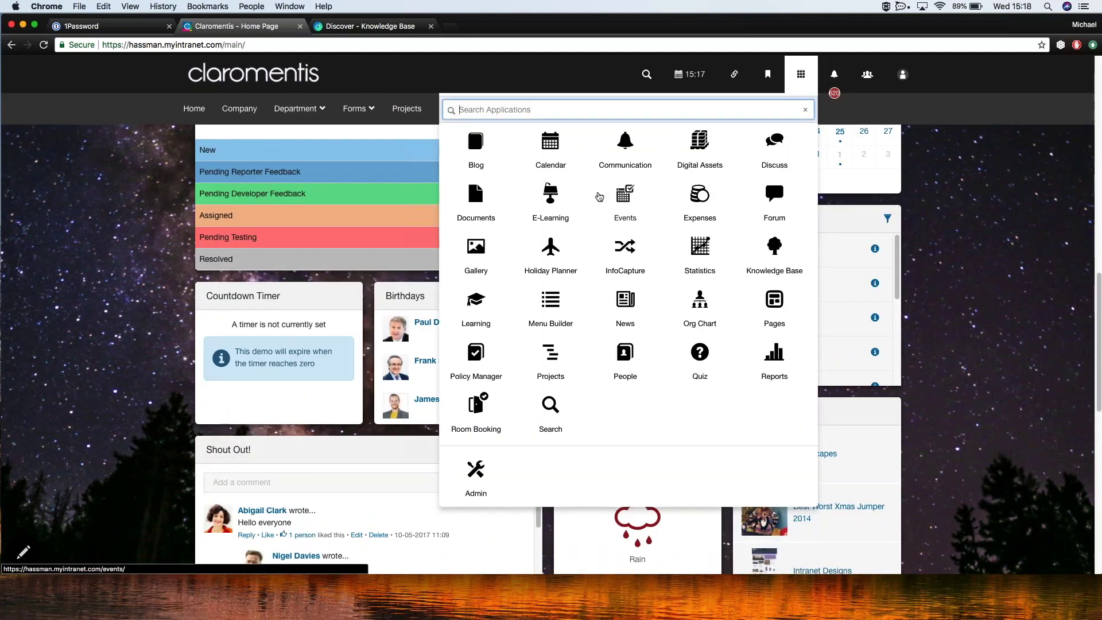
text(kno)
click(475, 146)
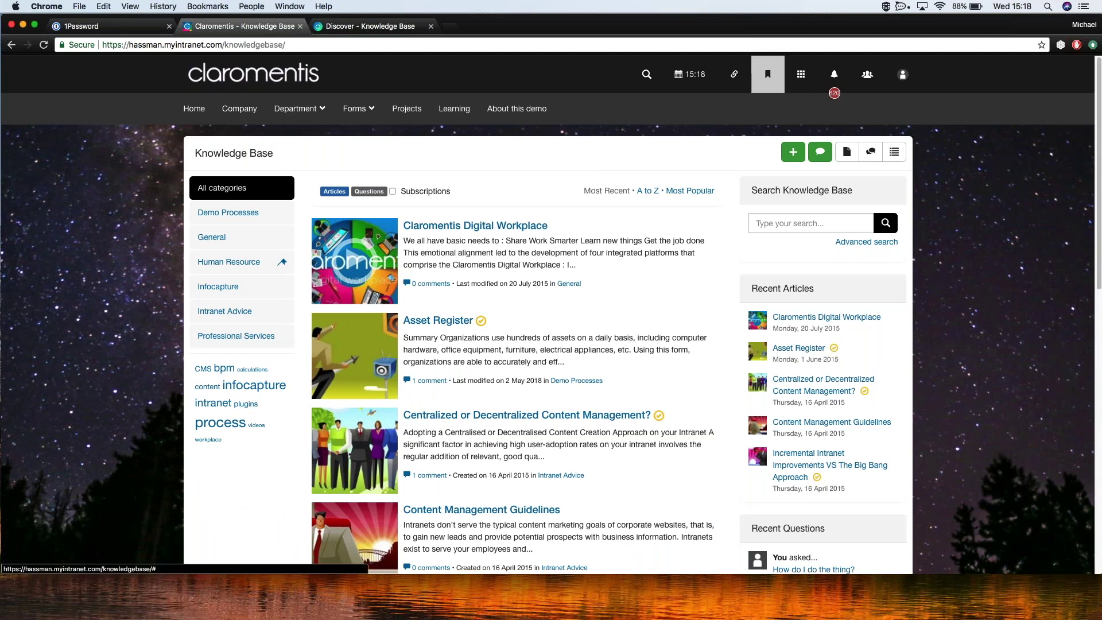
- Open the Administration area by searching for "adm", and open its Knowledge Base panel by searching for "kno"
click(794, 89)
text(adm)
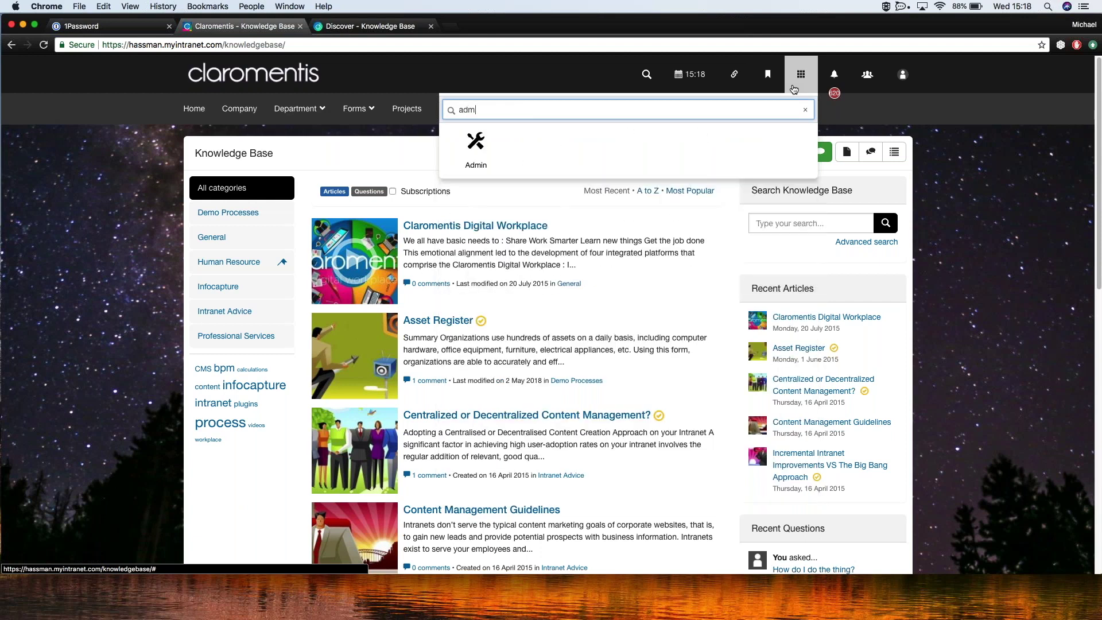
key(Return)
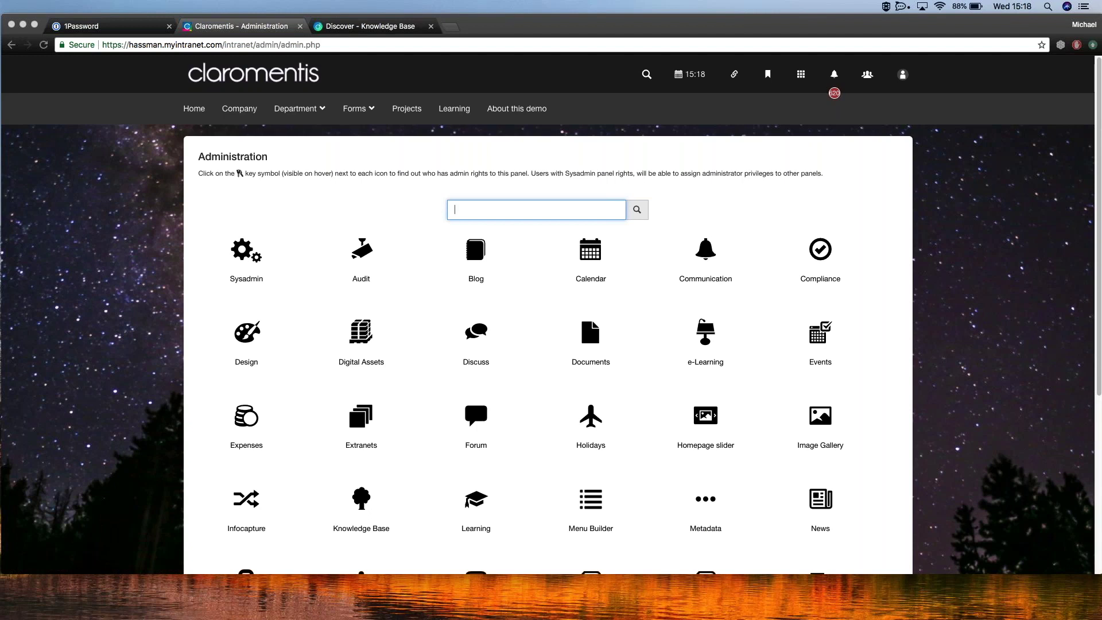
click(517, 26)
text(kno)
key(Tab)
key(Return)
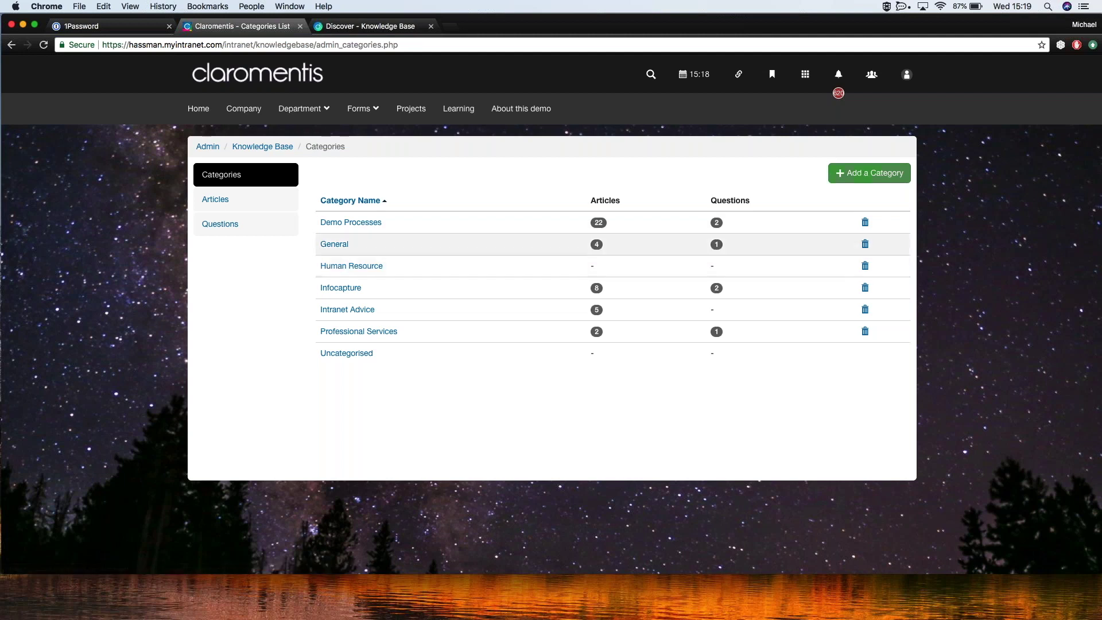
- View the edit form of the Human Resource category and return to the categories list
click(332, 266)
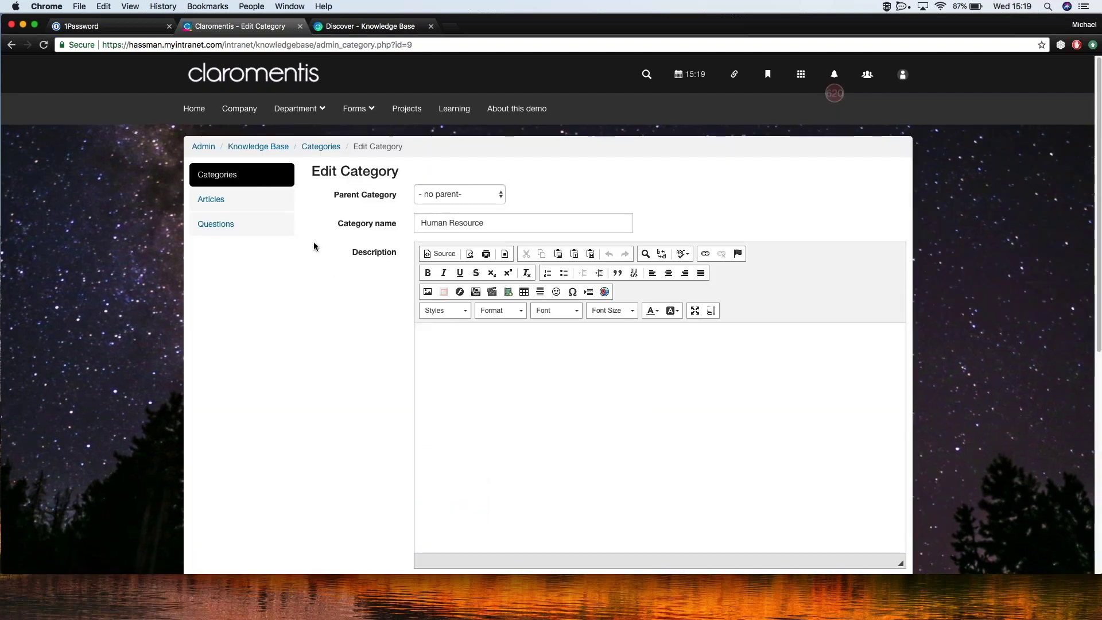
click(320, 147)
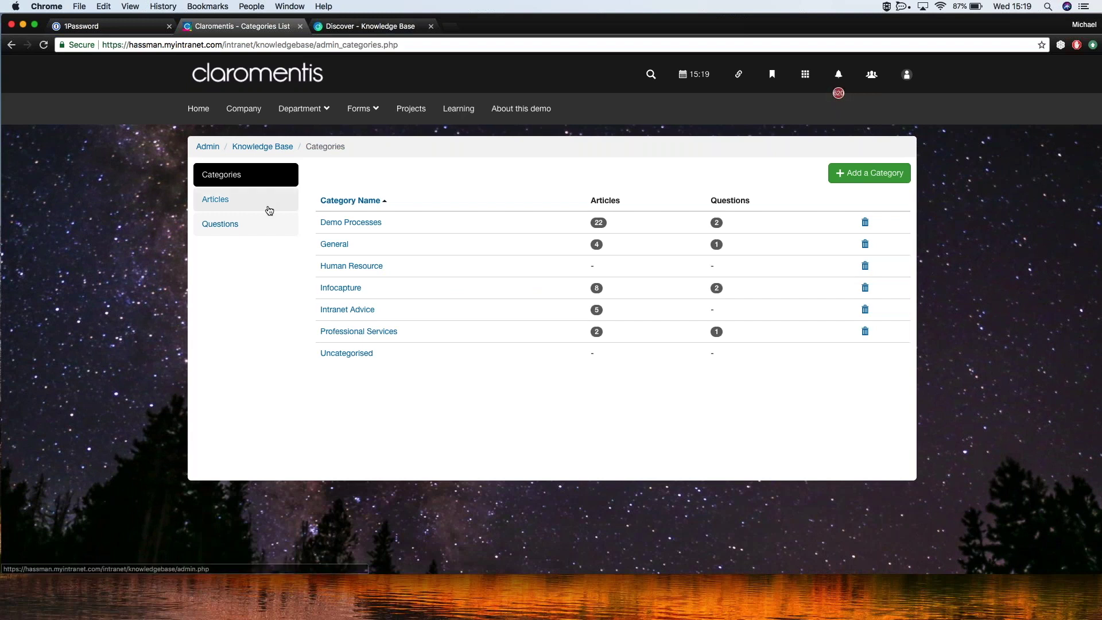
- Open the Knowledge Base administration's articles list and examine its search filters, article statuses and row actions
click(227, 205)
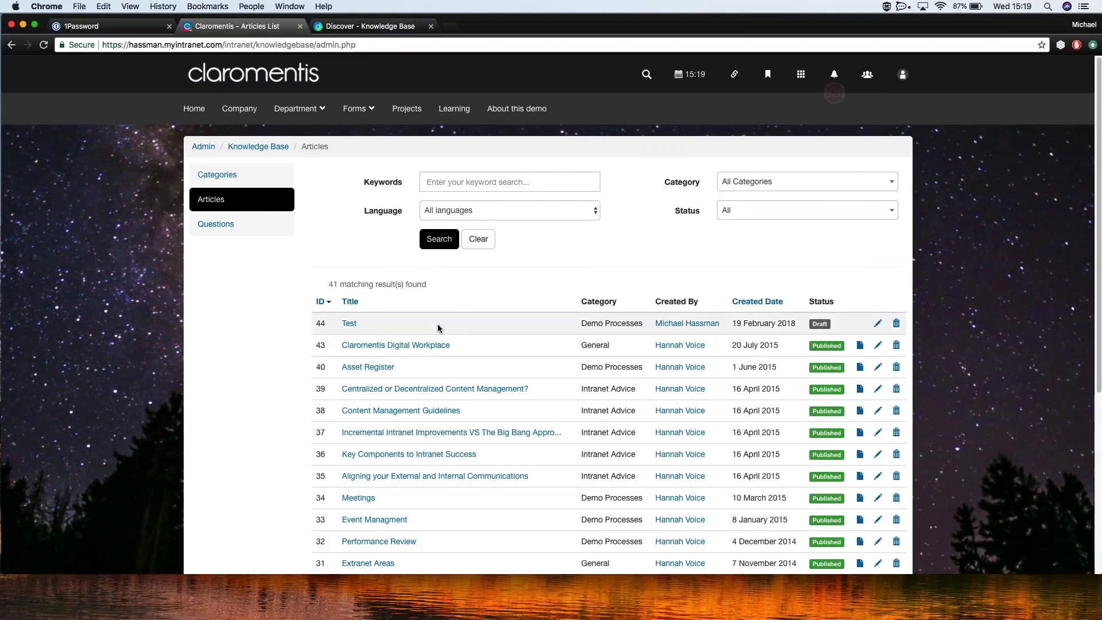
scroll(421, 321, down, 1)
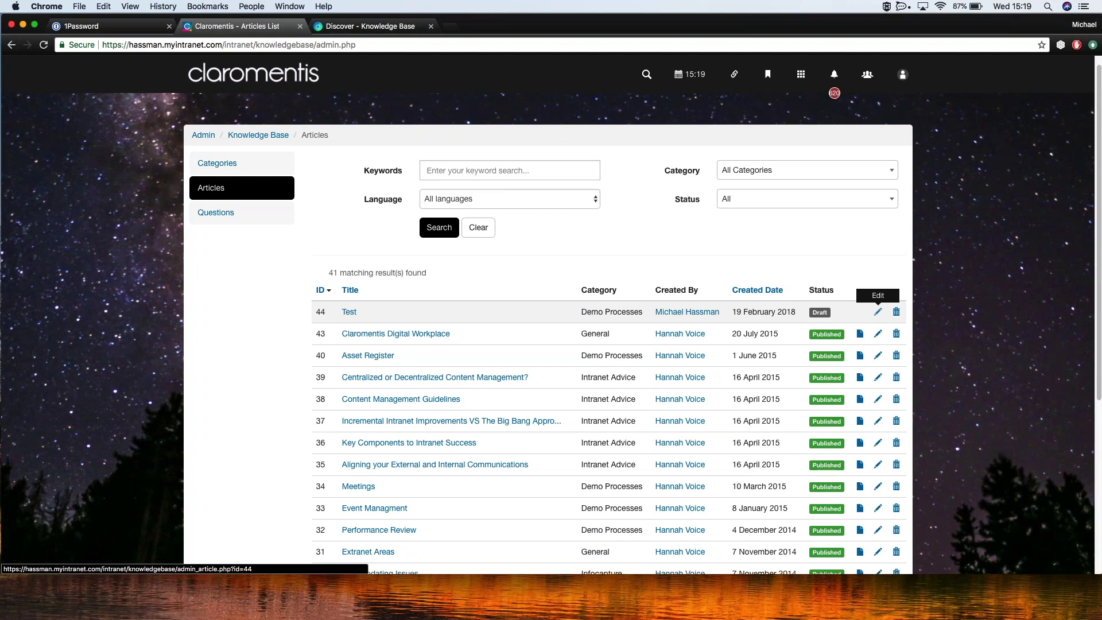
scroll(452, 347, down, 1)
scroll(452, 346, down, 5)
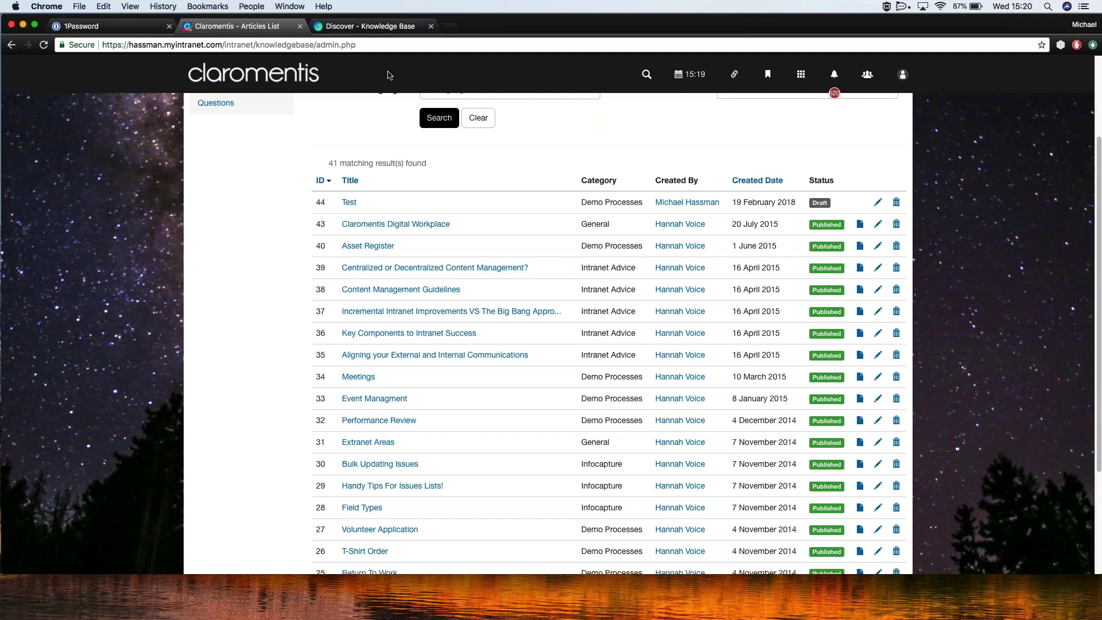
scroll(260, 284, up, 3)
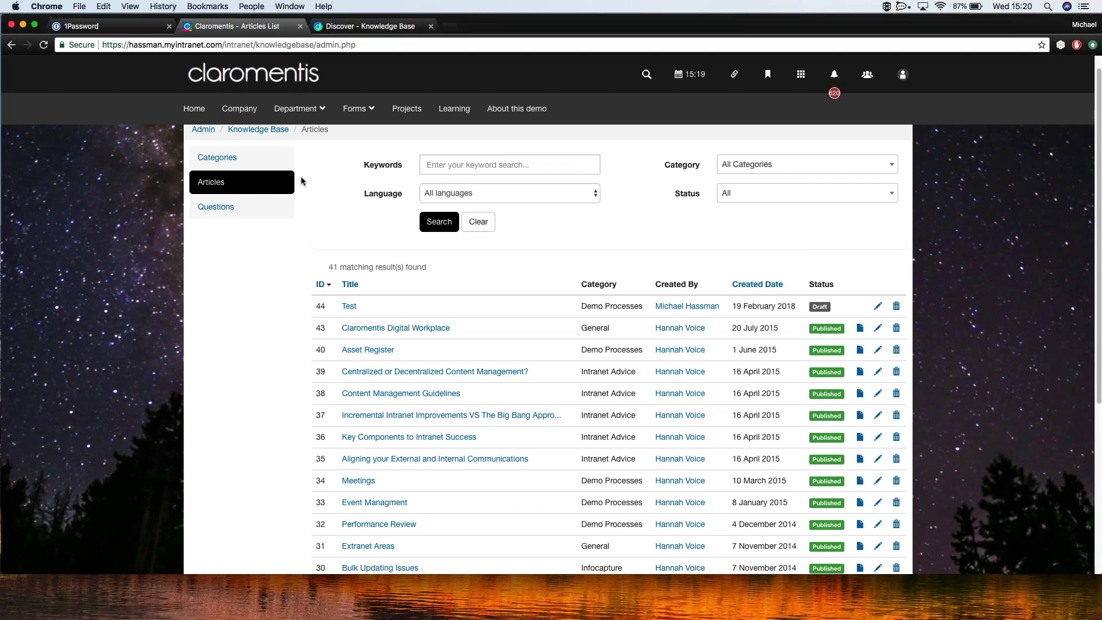
scroll(464, 393, down, 3)
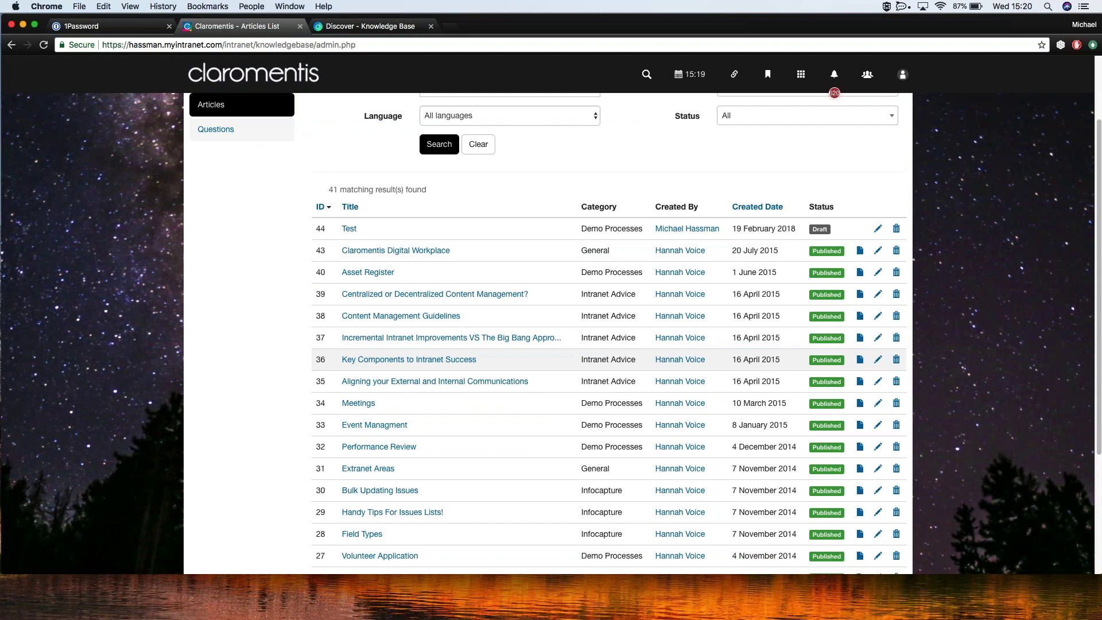
scroll(711, 356, down, 8)
scroll(710, 356, up, 6)
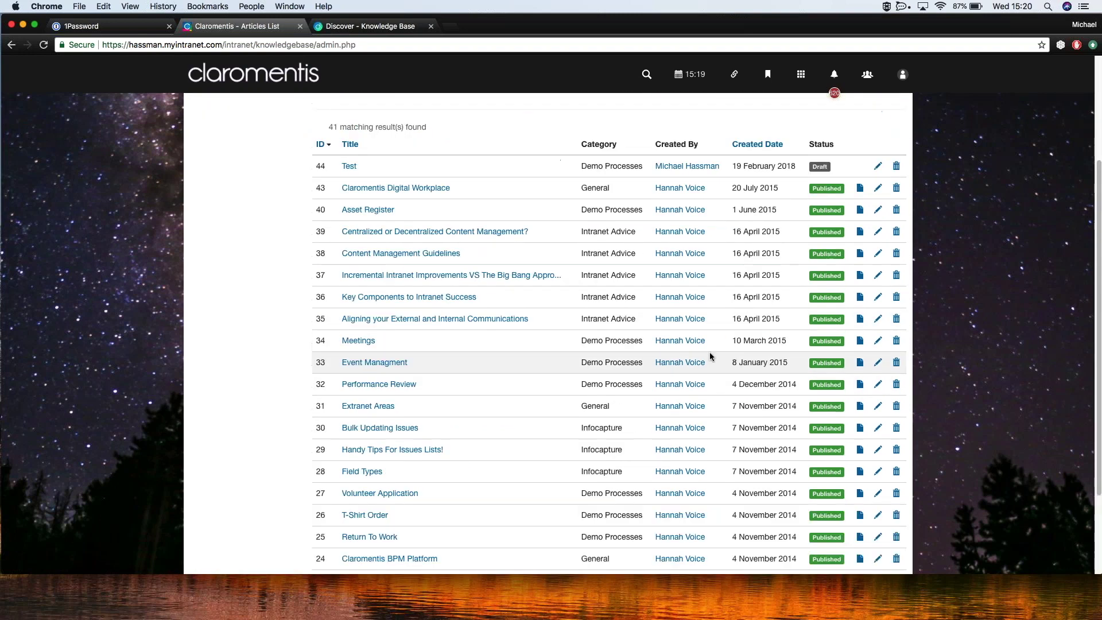
scroll(710, 356, up, 3)
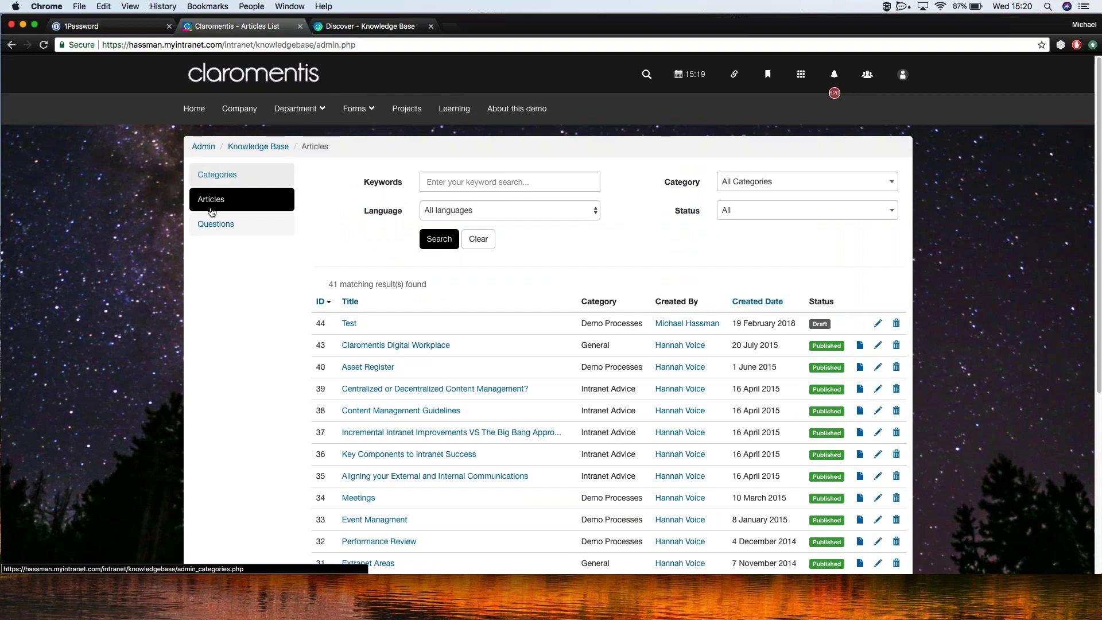
- Open the Knowledge Base administration's questions list and examine its keyword and category search filters
click(220, 225)
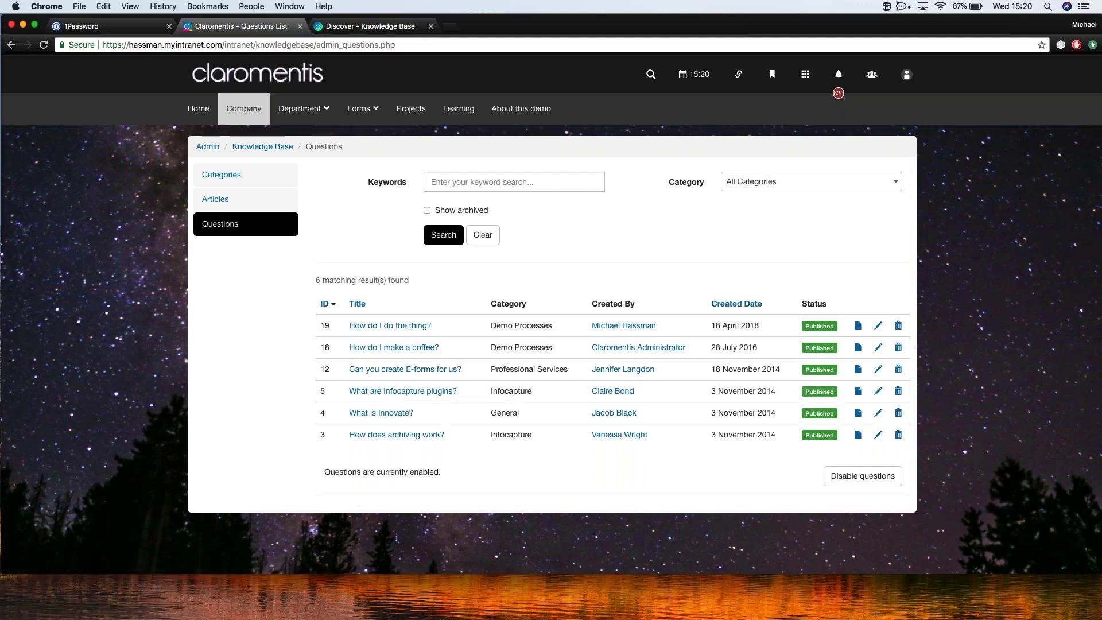
click(513, 182)
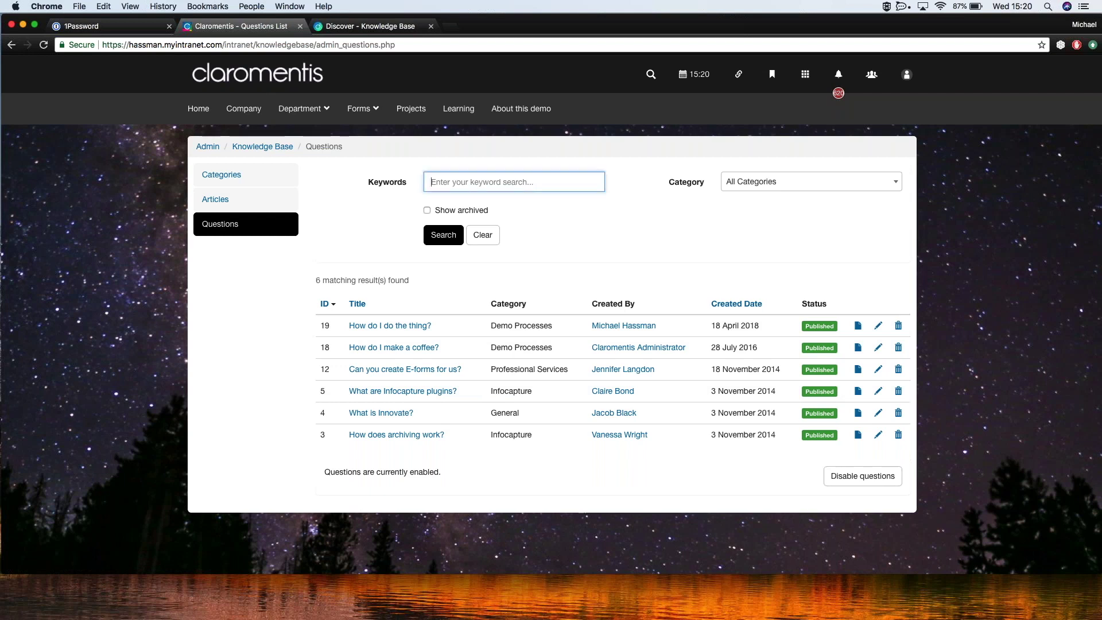
click(806, 183)
key(Escape)
- Go back to the administration's articles list and view the options of its status filter
click(232, 199)
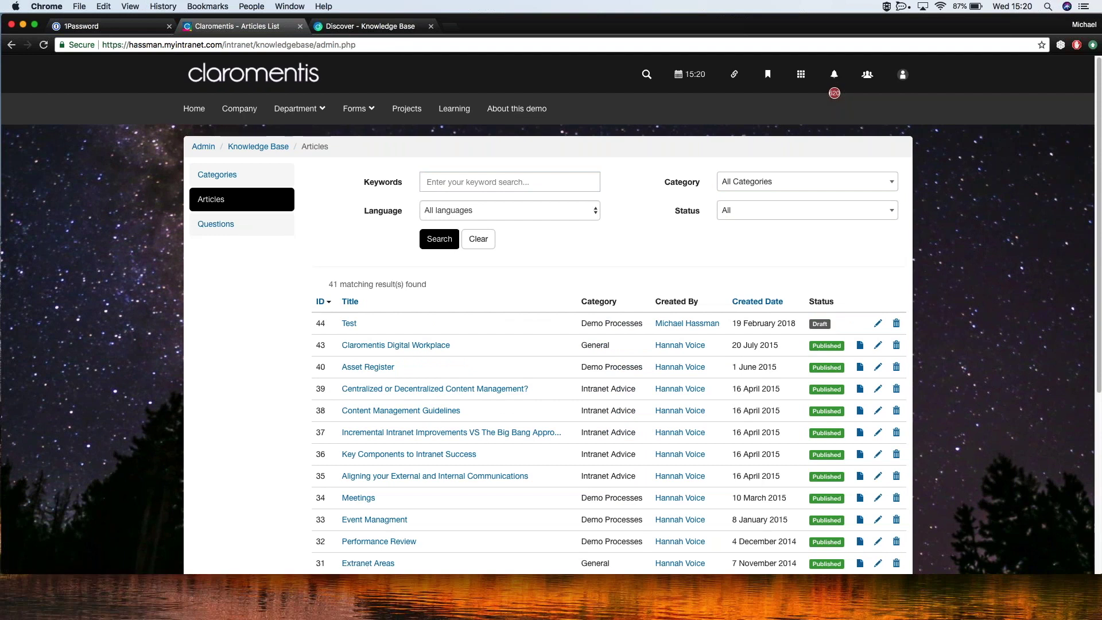
click(528, 215)
click(677, 218)
click(803, 210)
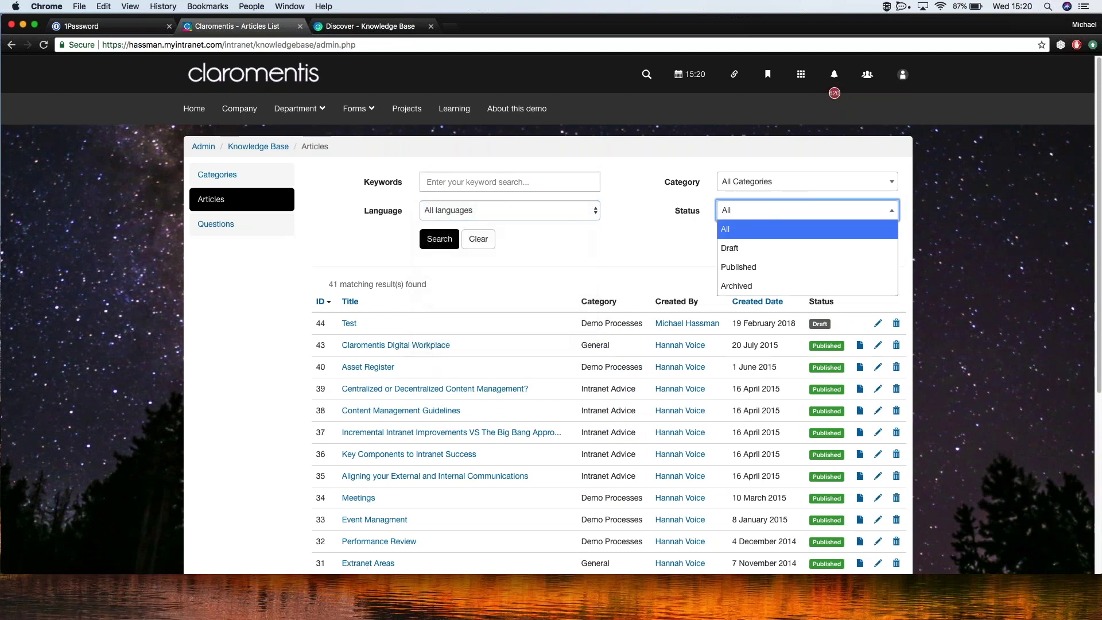
click(656, 247)
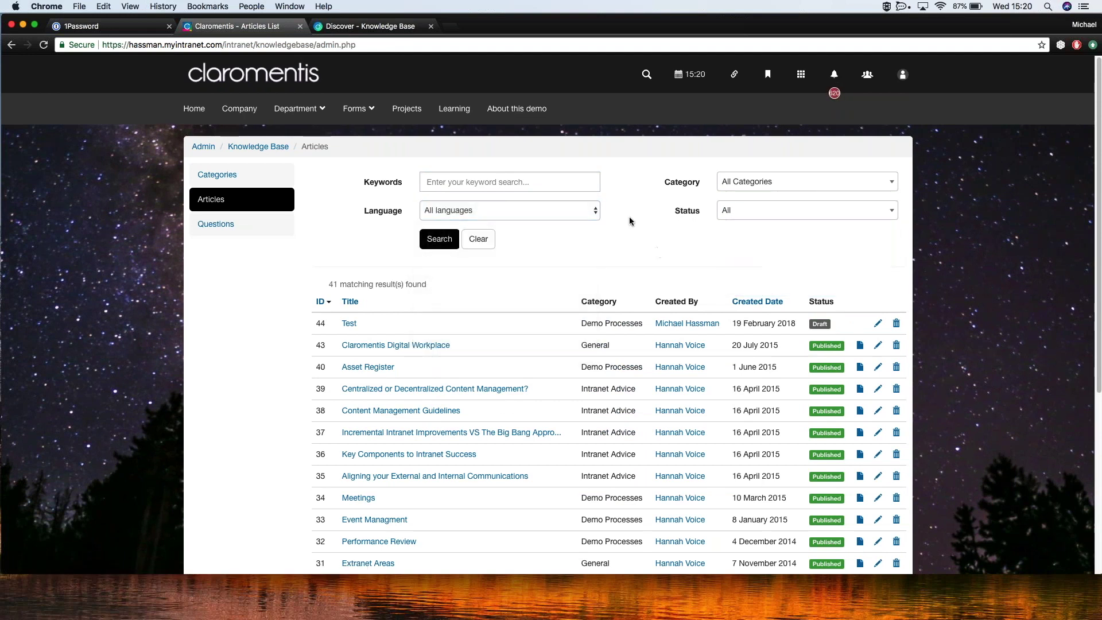
- Start adding a new category from the categories list and name it "Training"
click(212, 174)
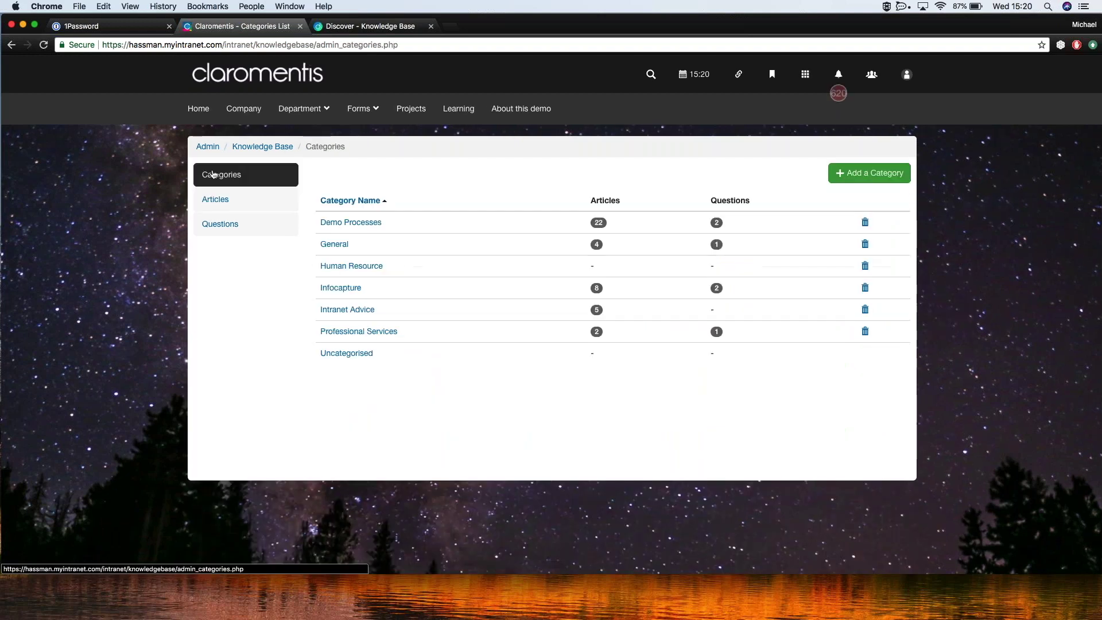
click(862, 183)
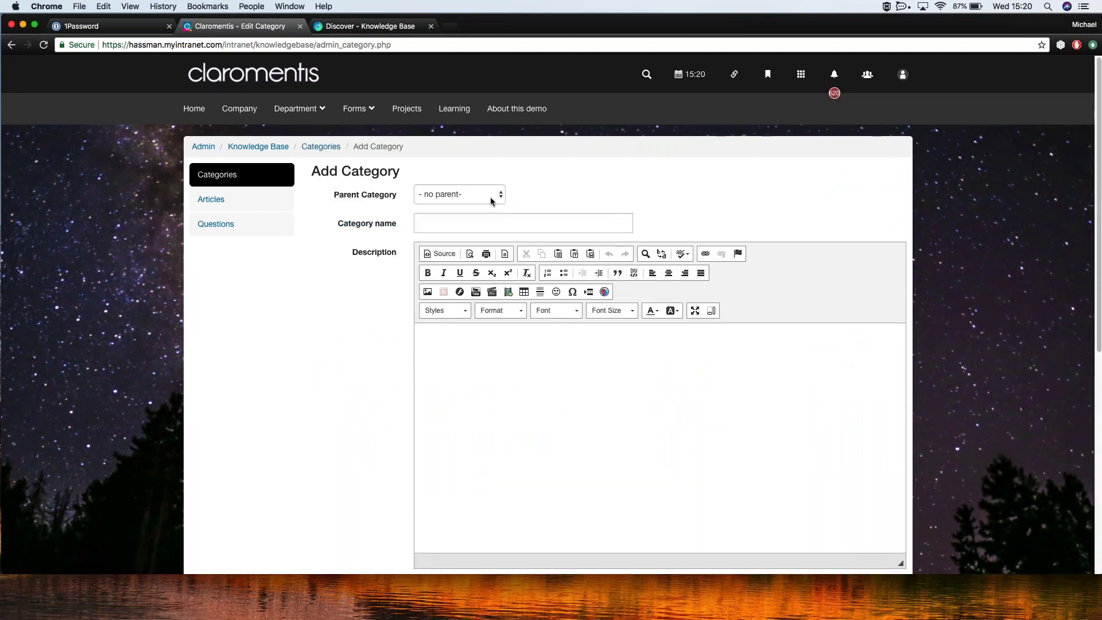
click(471, 218)
text(Training)
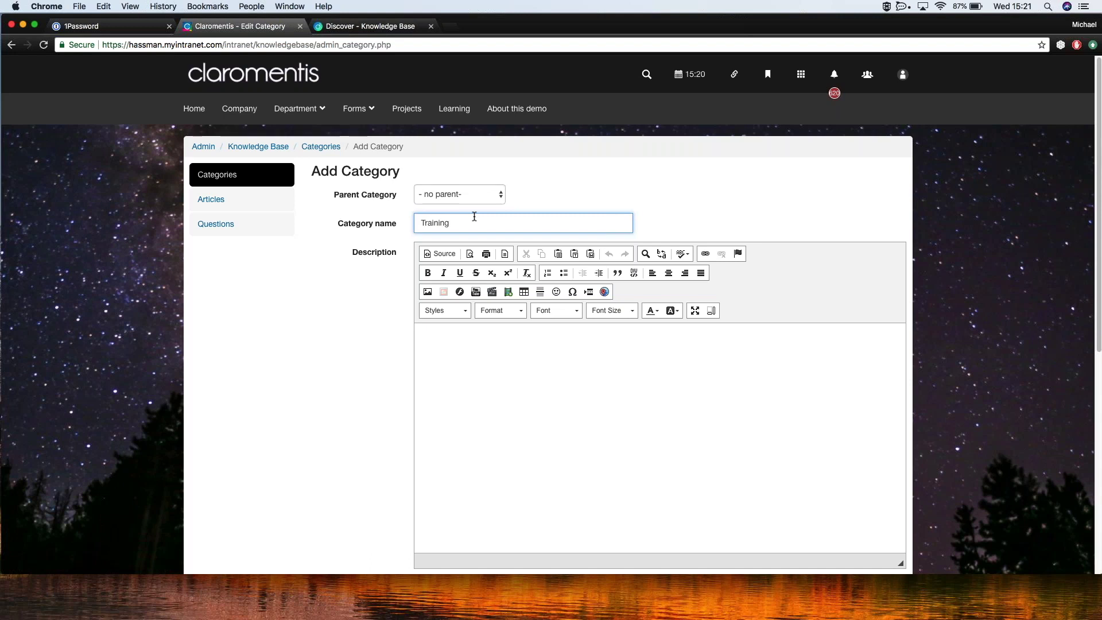
- Check the parent category options, and view the Claromentis category's subcategories in the Discover Knowledge Base
click(456, 195)
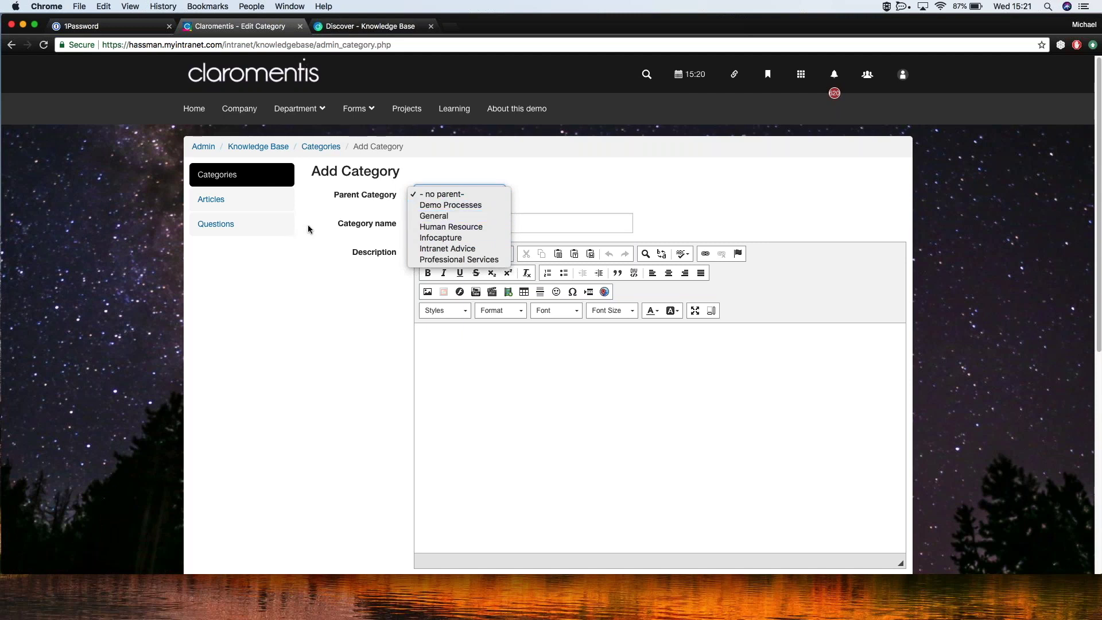
click(356, 29)
click(356, 29)
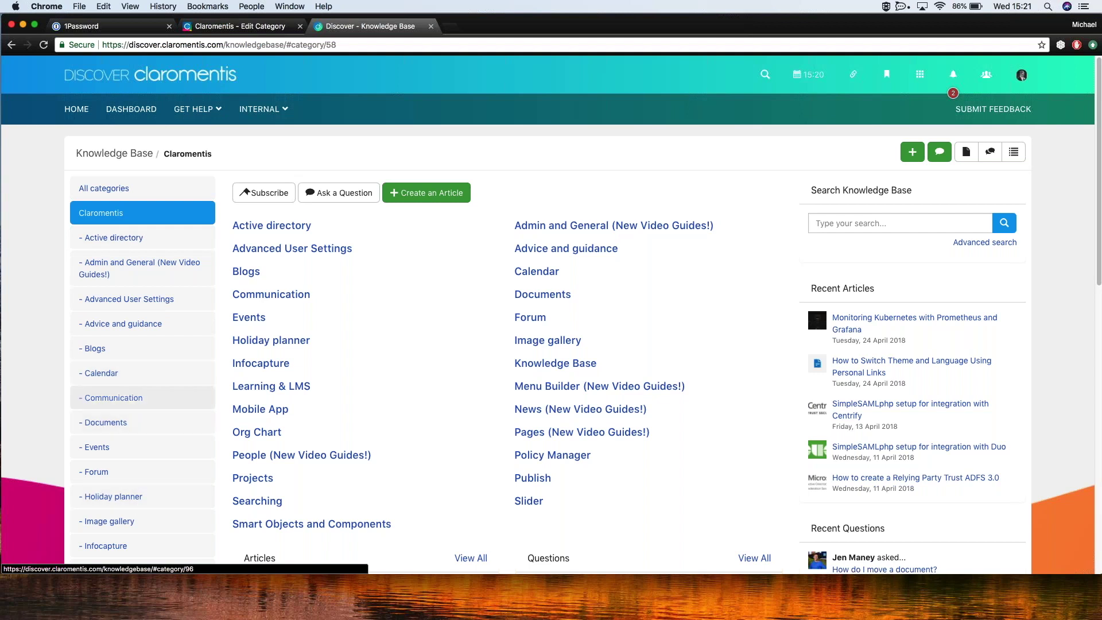
scroll(114, 398, down, 3)
scroll(115, 397, up, 3)
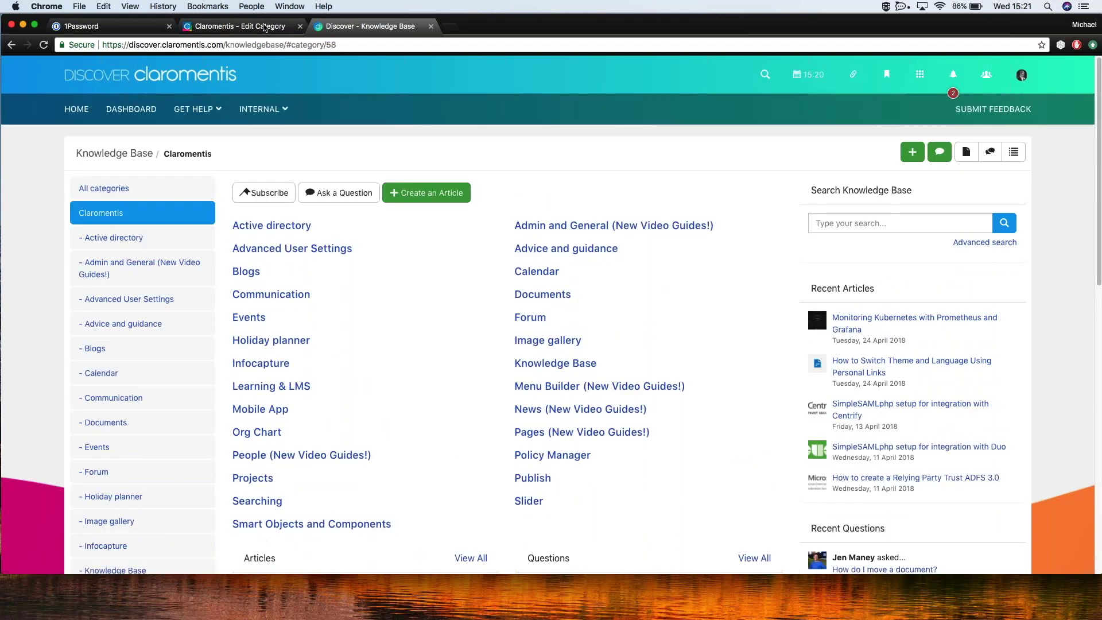
- Return to the new category form and review its available parent categories, keeping "- no parent-" selected
click(265, 27)
click(440, 194)
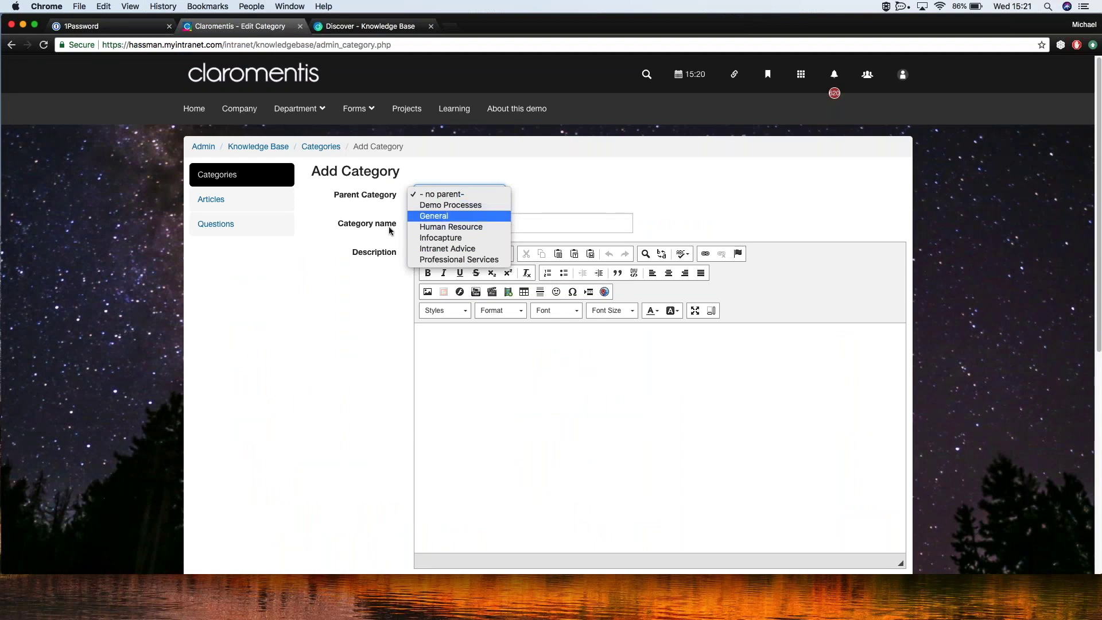
click(335, 280)
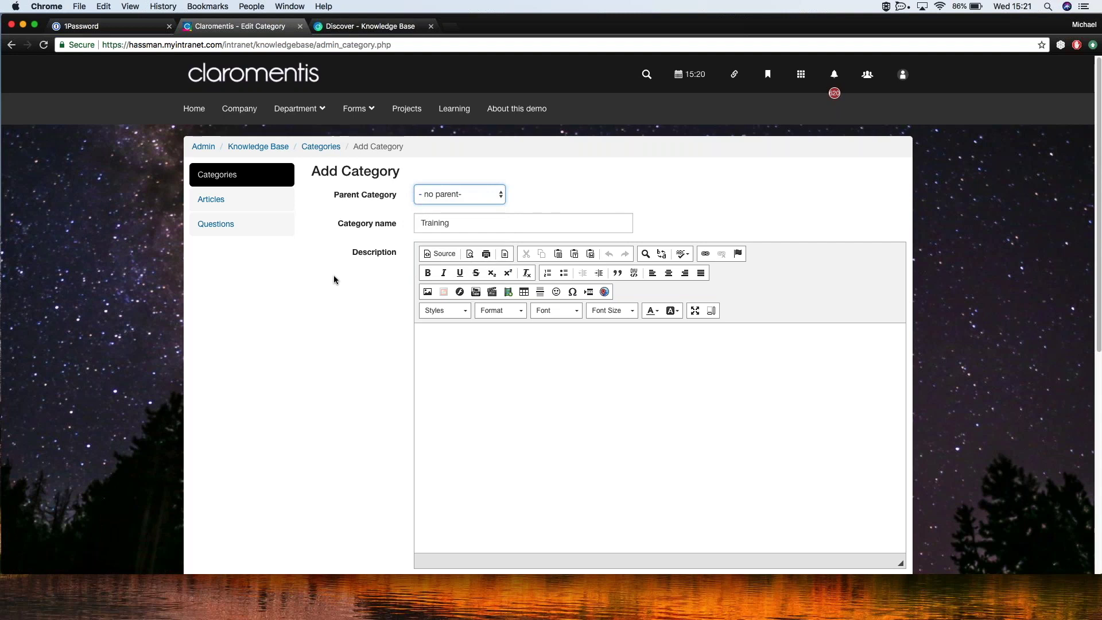
- Place the cursor in the Training category's description and open the properties for inserting an image
click(400, 331)
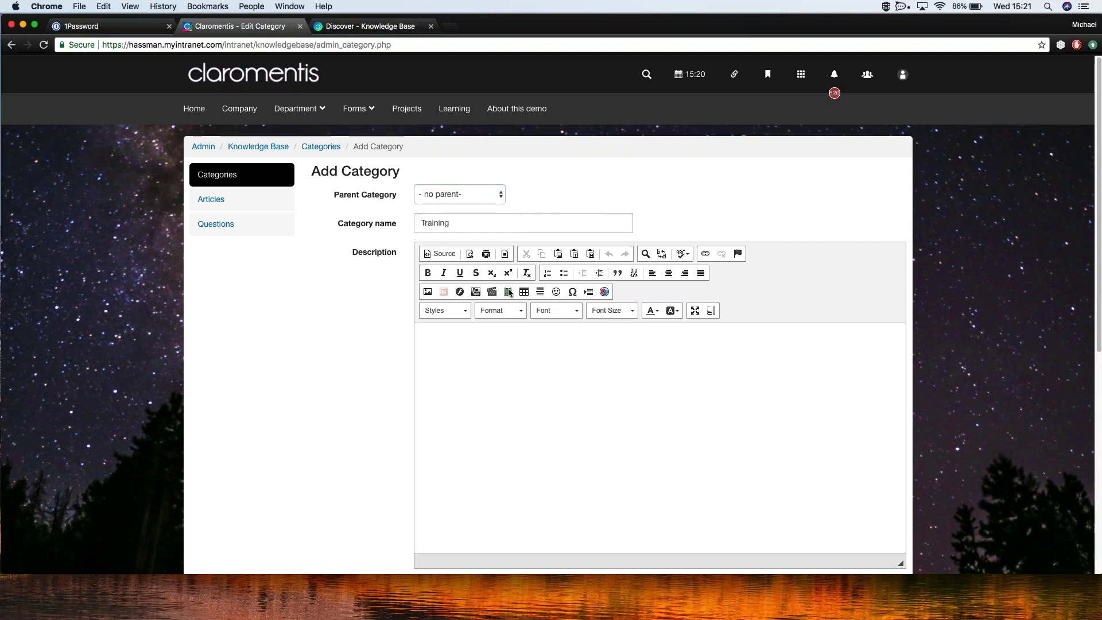
click(496, 341)
key(super+Tab)
click(492, 380)
click(428, 292)
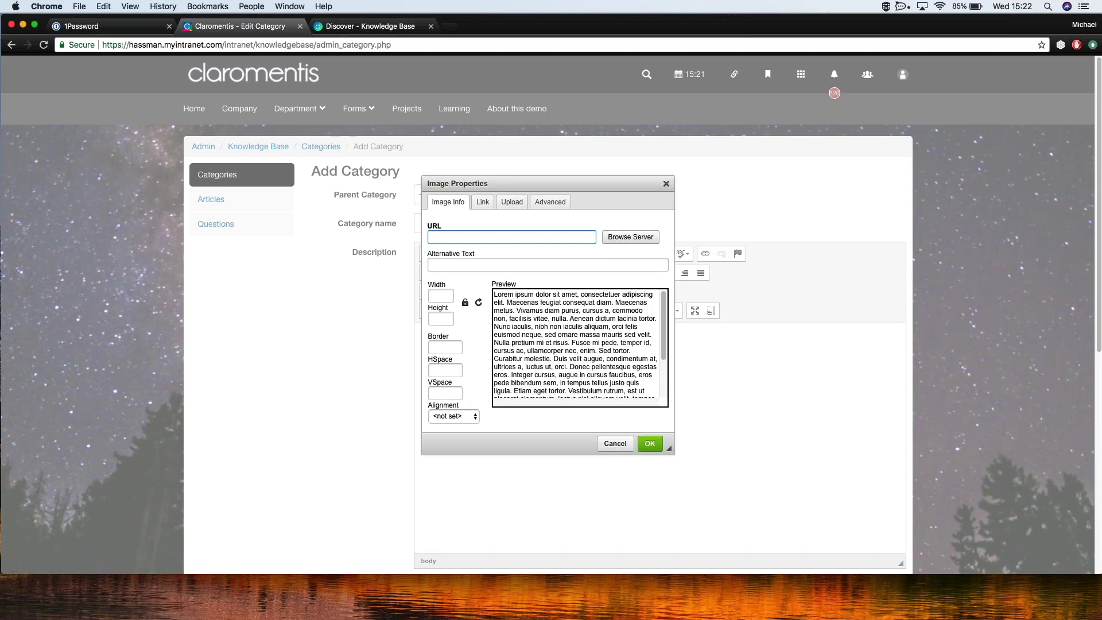
- Browse the server's Files folder for an image and close the file browser without choosing one
click(630, 237)
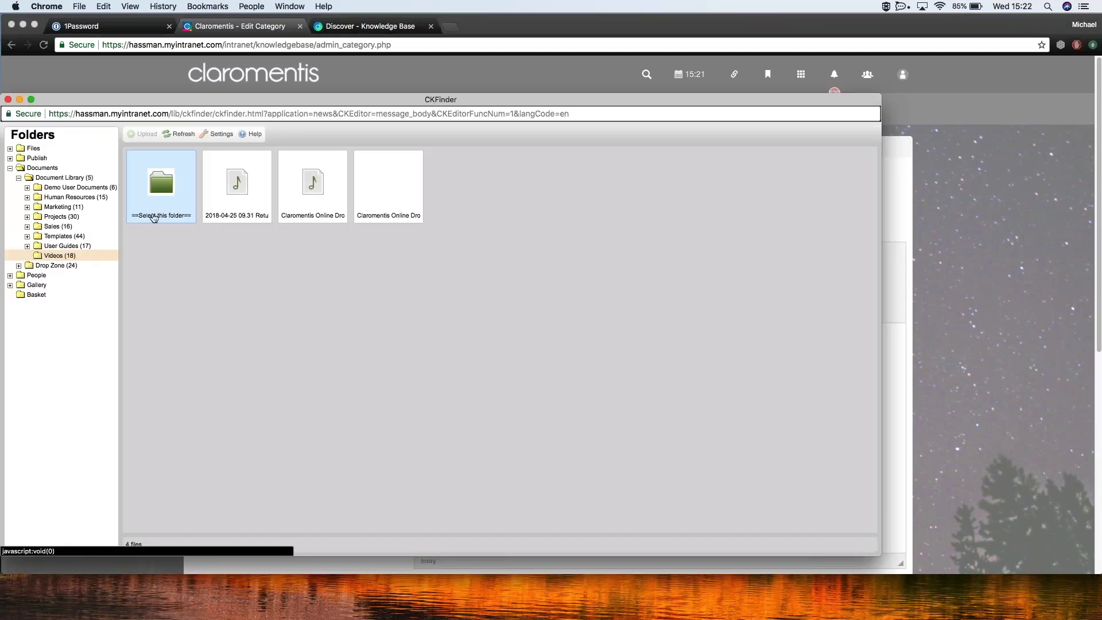
click(35, 149)
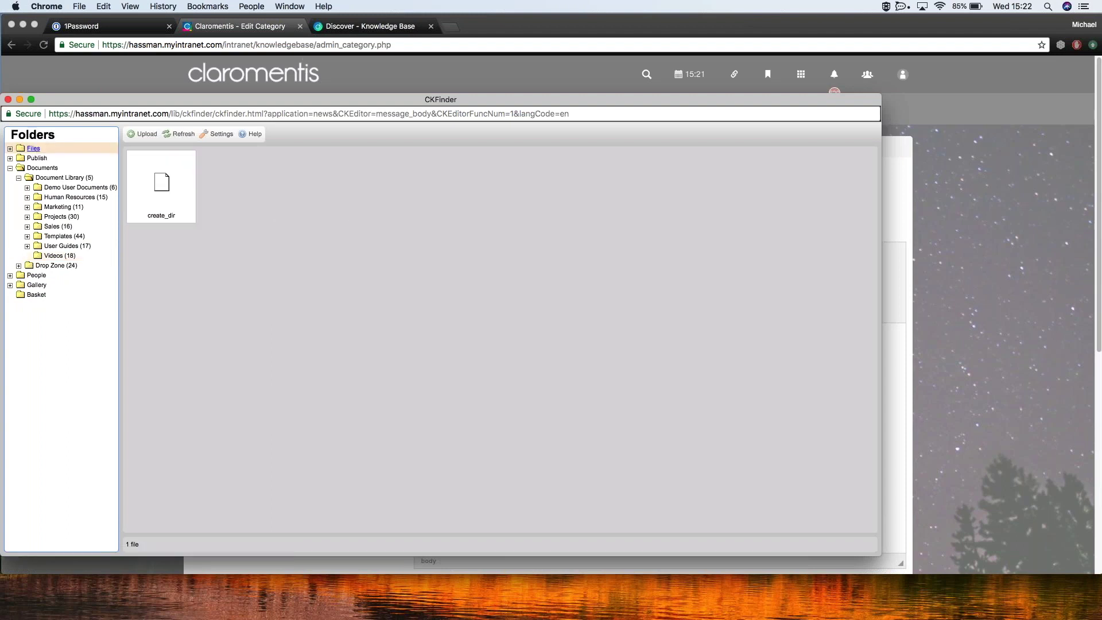
click(8, 99)
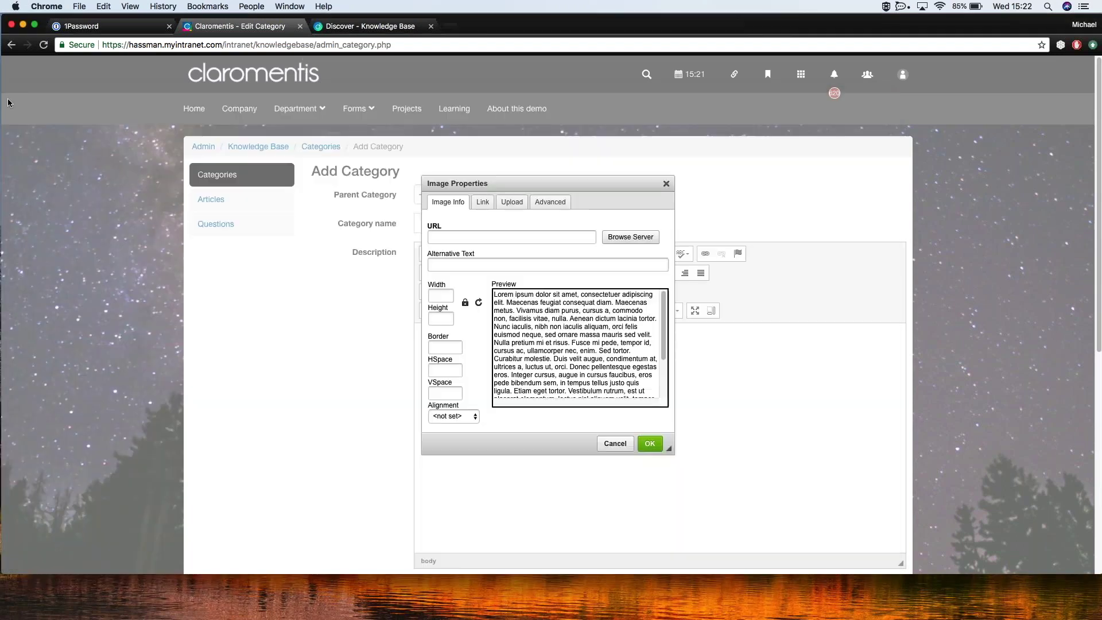
- Upload "Forest Background.jpg" from the Desktop's VI Designs folder to the server as the description image
click(511, 201)
click(454, 236)
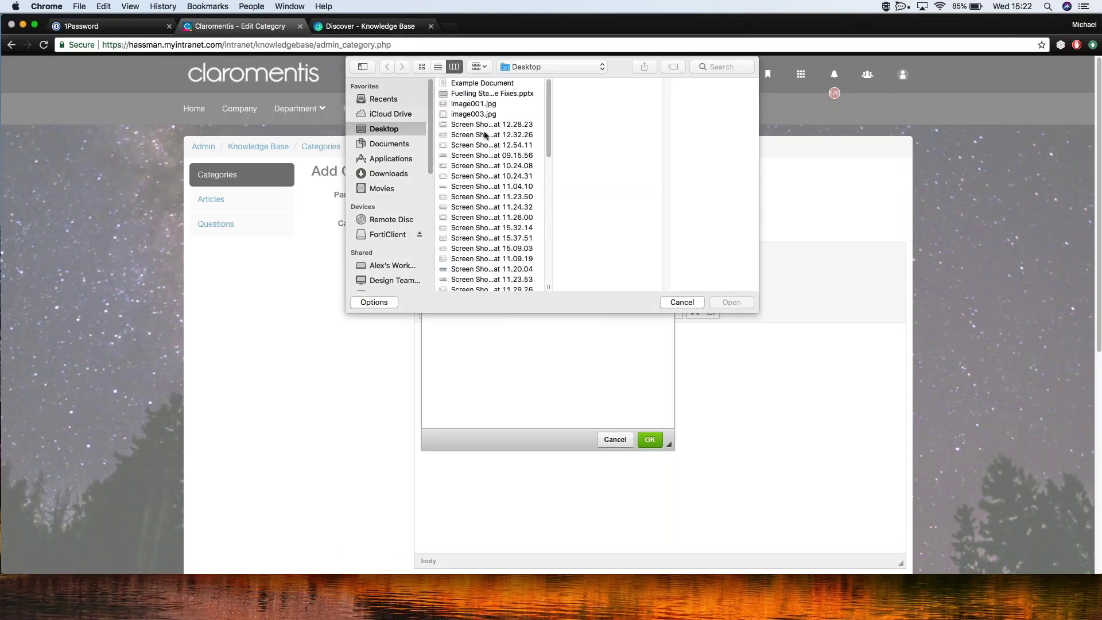
drag(549, 146, 547, 269)
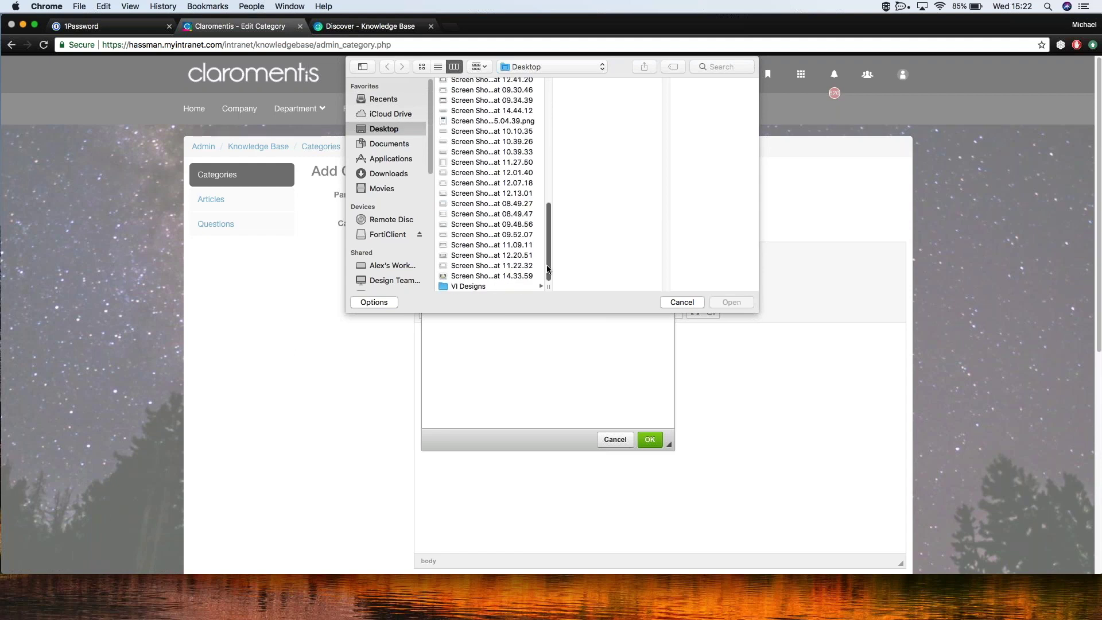
click(467, 287)
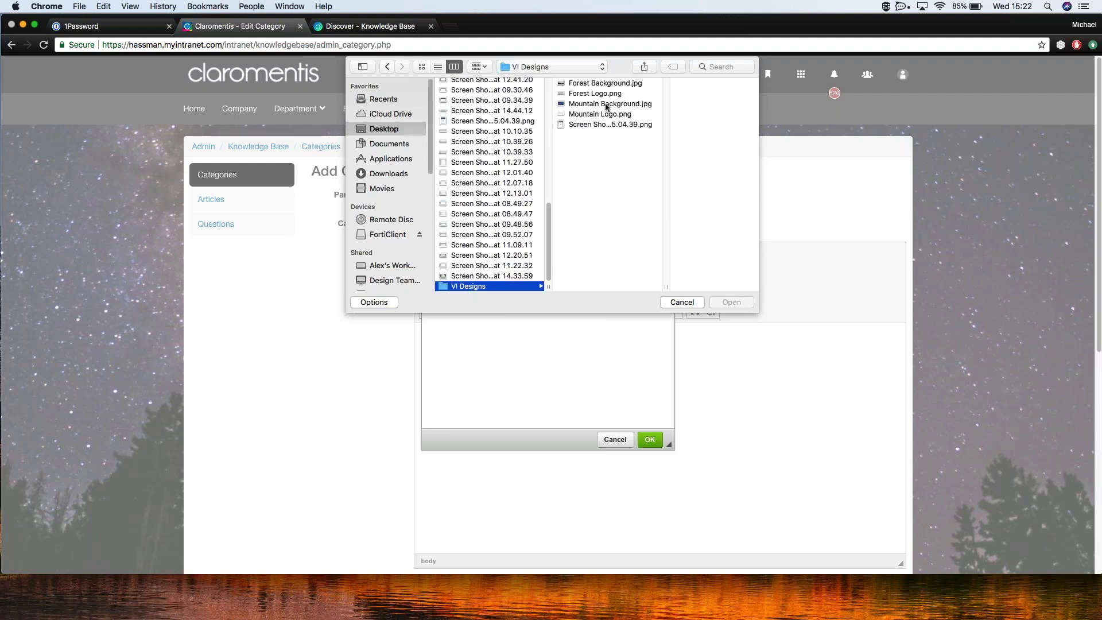
click(605, 85)
double_click(605, 85)
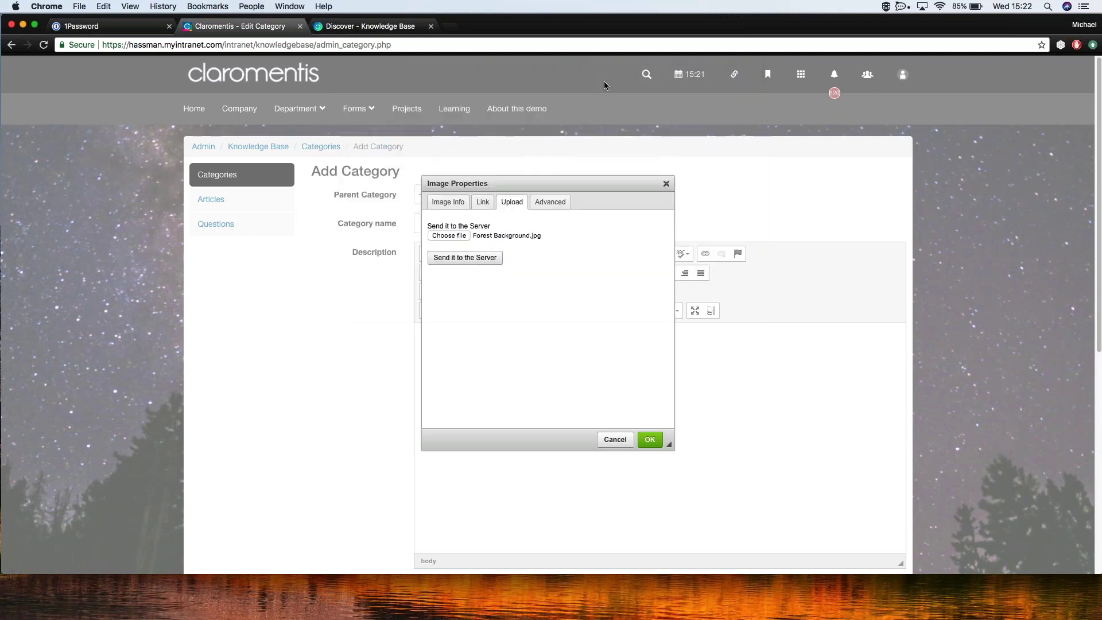
click(449, 259)
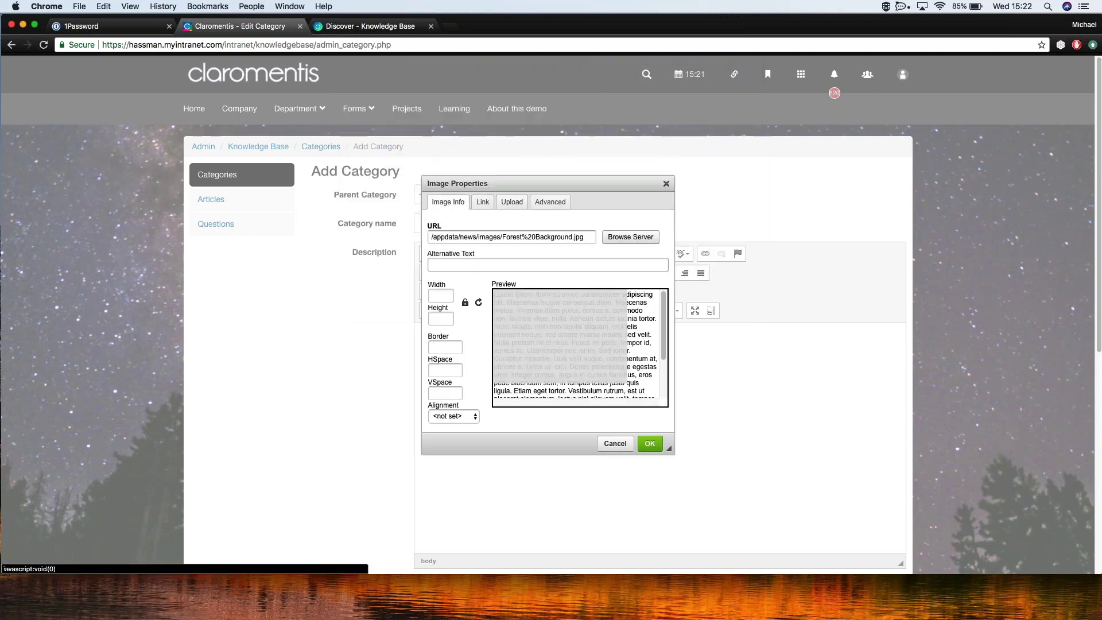
- Set the image width to 800 with proportional height and insert it into the category description
double_click(450, 296)
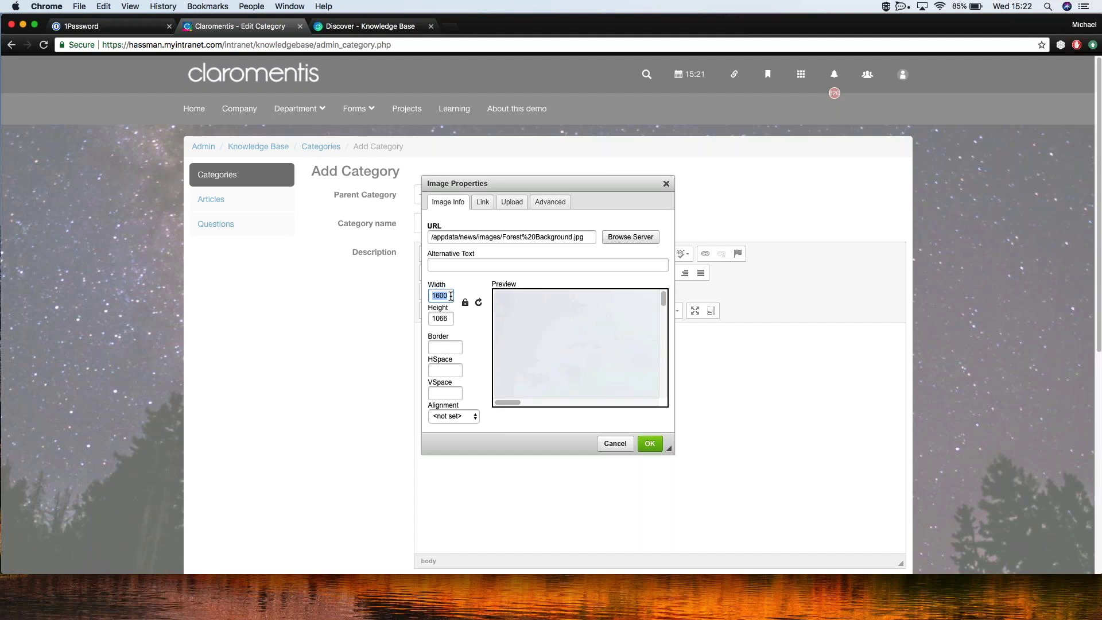
text(800)
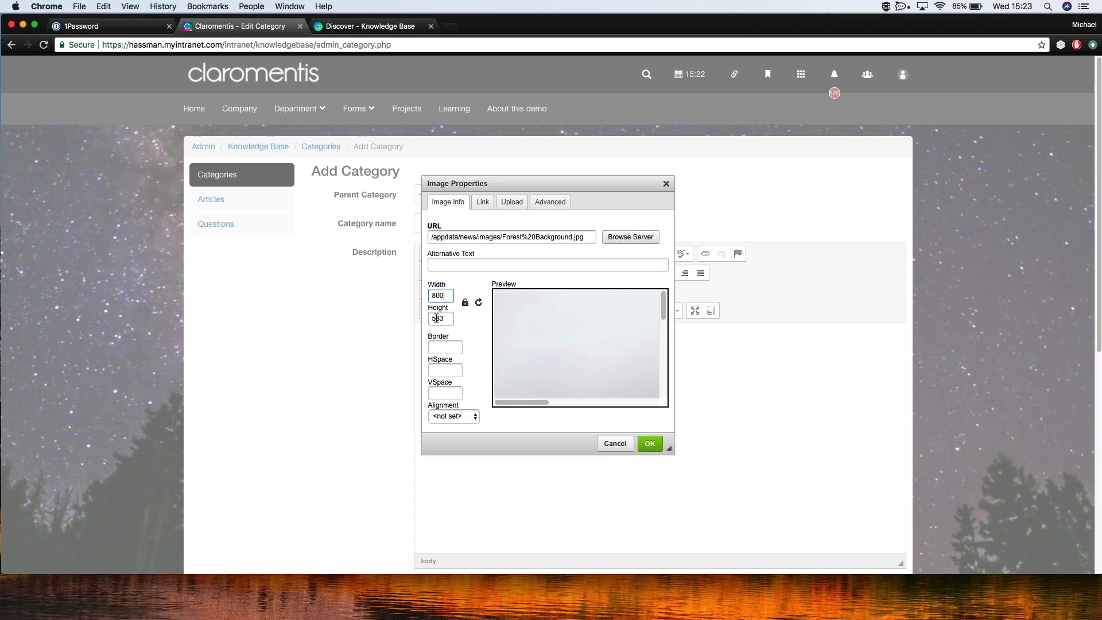
click(649, 443)
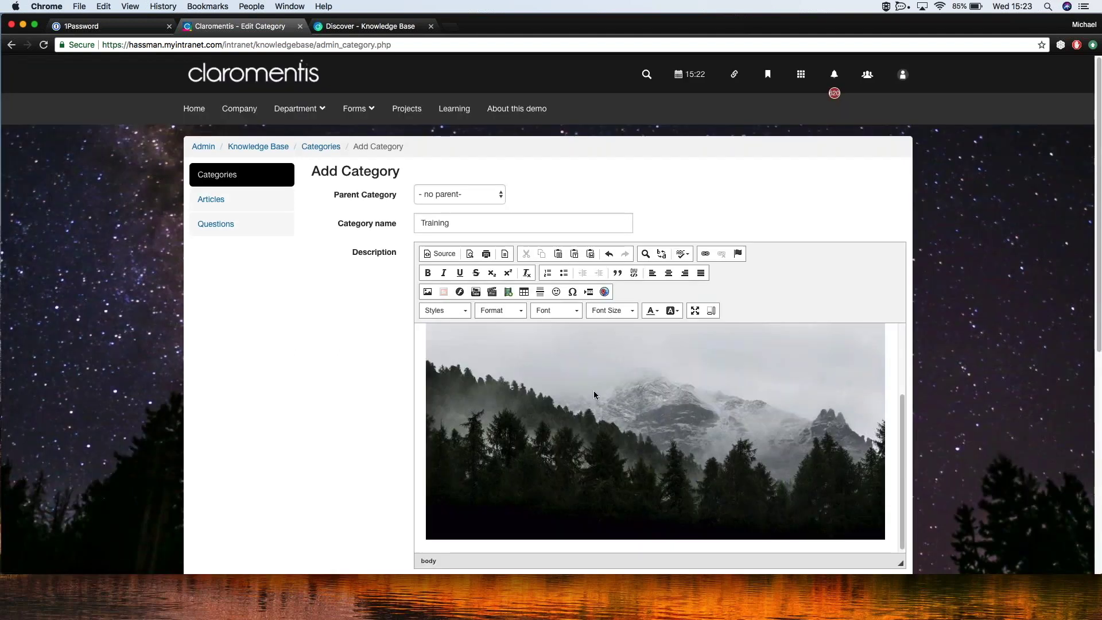
- Add a paragraph of placeholder text starting "Lorem ipsum dolor sit amet" below the forest image in the description
scroll(363, 348, down, 3)
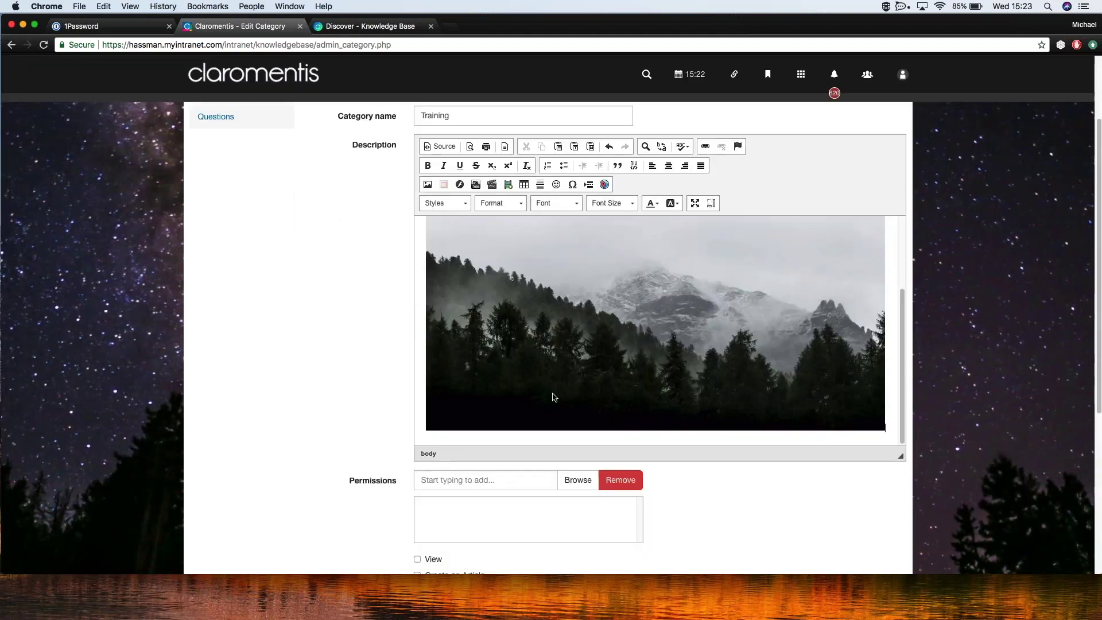
click(452, 437)
text(Lorem ipsum dolor sit amet, consectetur adipiscing elit. Curabitur nec orci in libero consectetur laoreet. Phasellus cursus sed nibh nec hendrerit. Morbi dictum lacinia diam, vel congue lectus rhoncus in. Suspendisse nulla odio, elementum non laoreet sit amet, sollicitudin ac risus. Pellentesque finibus leo eget ipsum dictum egestas. Morbi ut tincidunt urna. Proin pharetra leo eu tellus vulputate finibus. Vivamus tempus ligula enim, sed vehicula velit elementum at. In egestas tellus nec purus mattis, et venenatis elit dignissim. Nam ultricies enim est, sed blandit nisi rhoncus in.)
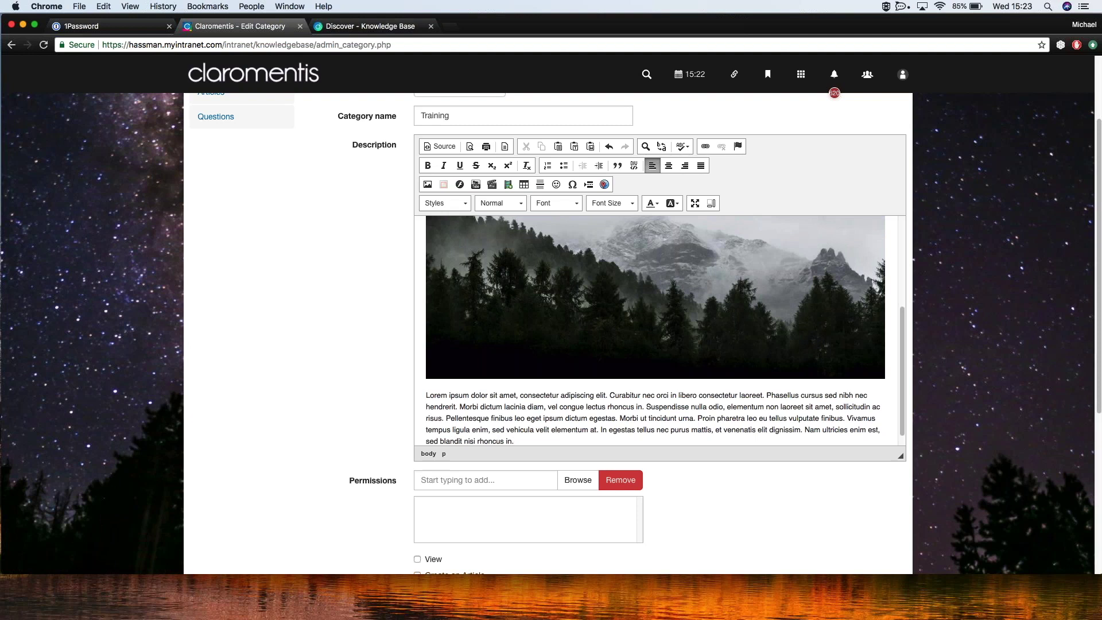
- Switch to the Discover Knowledge Base and examine the layout of its Claromentis category page as an example
scroll(654, 344, up, 3)
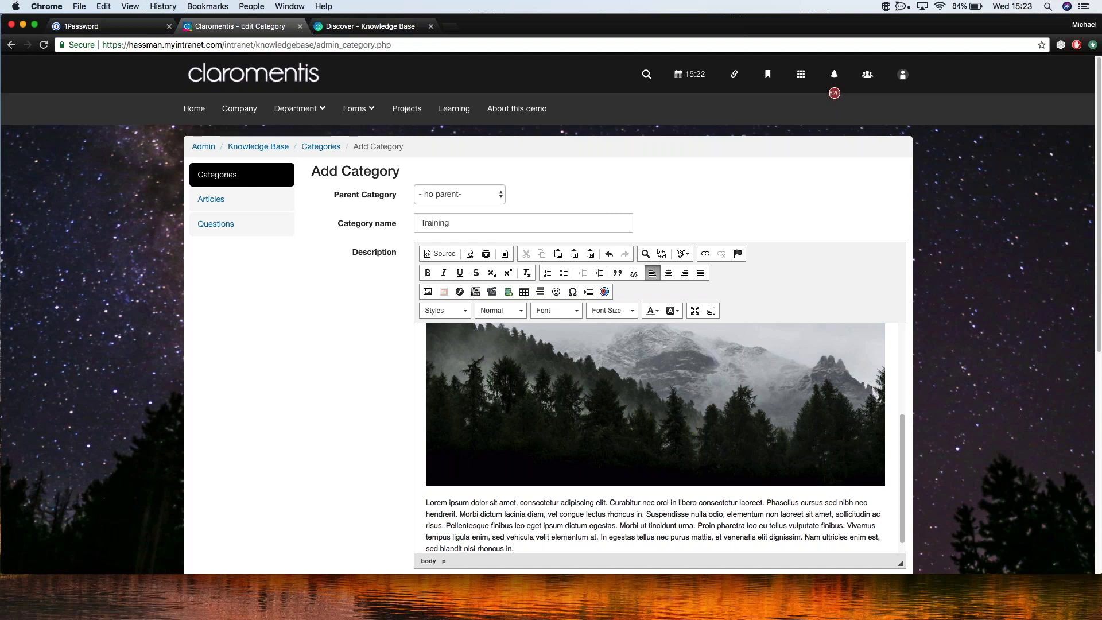
click(356, 33)
scroll(448, 271, down, 3)
scroll(448, 272, down, 3)
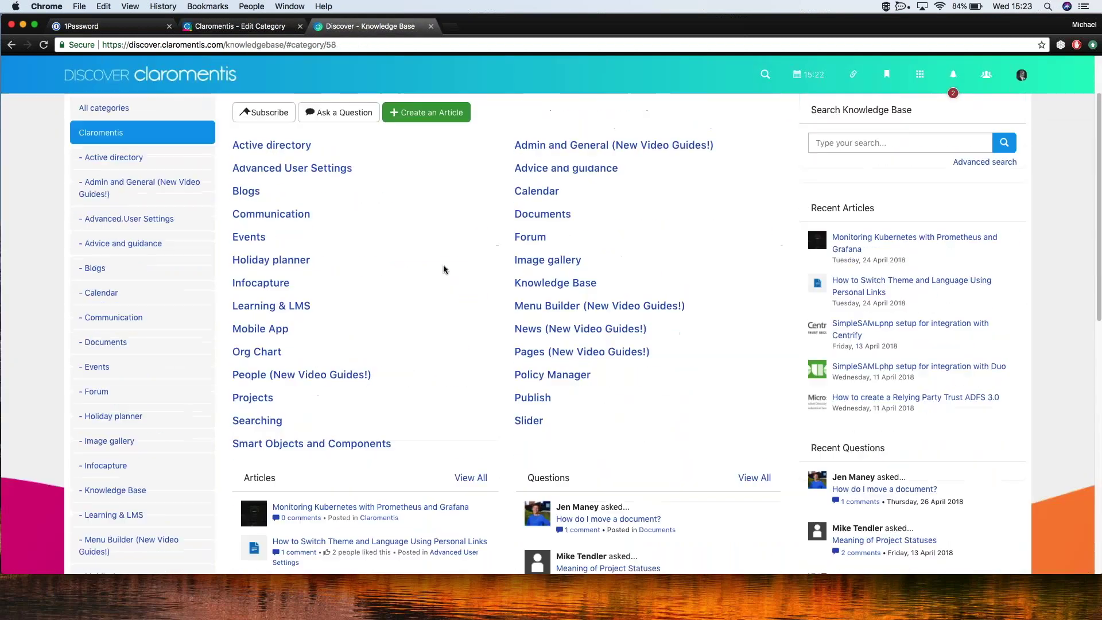
scroll(396, 269, up, 5)
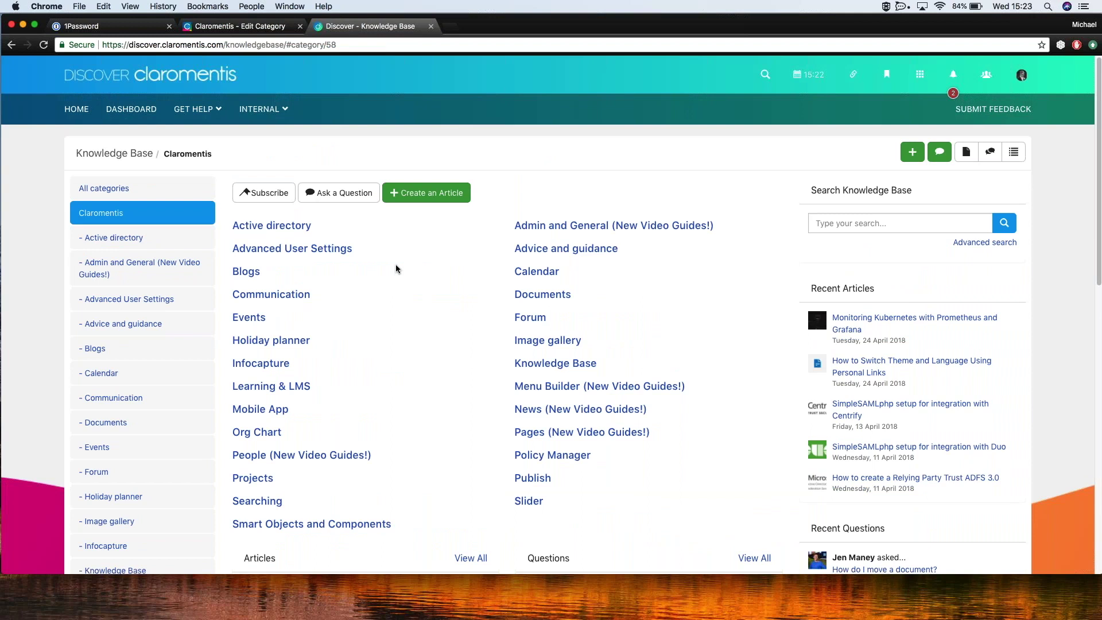
- Return to the Training category form and examine its permission options and Category Expert settings
key(ctrl+shift+Tab)
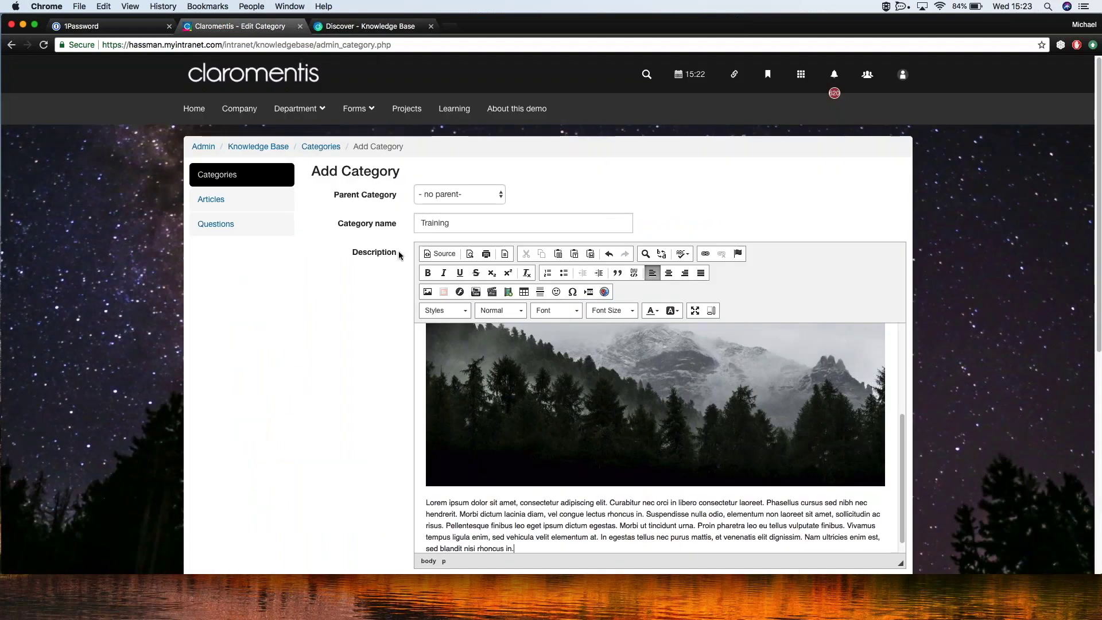
scroll(584, 388, down, 2)
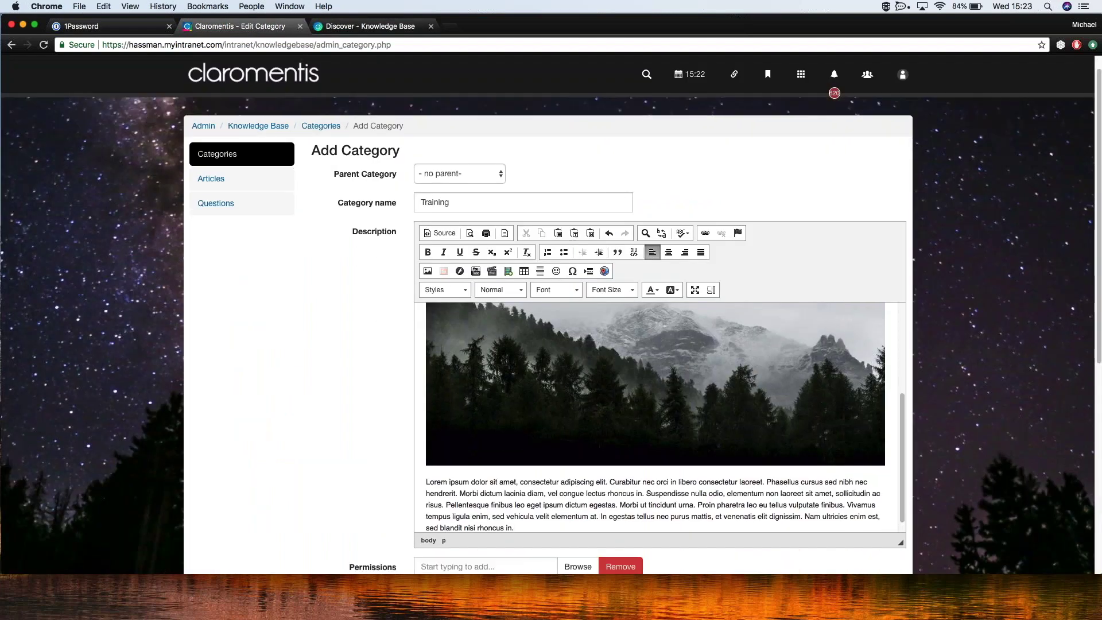
scroll(584, 388, down, 8)
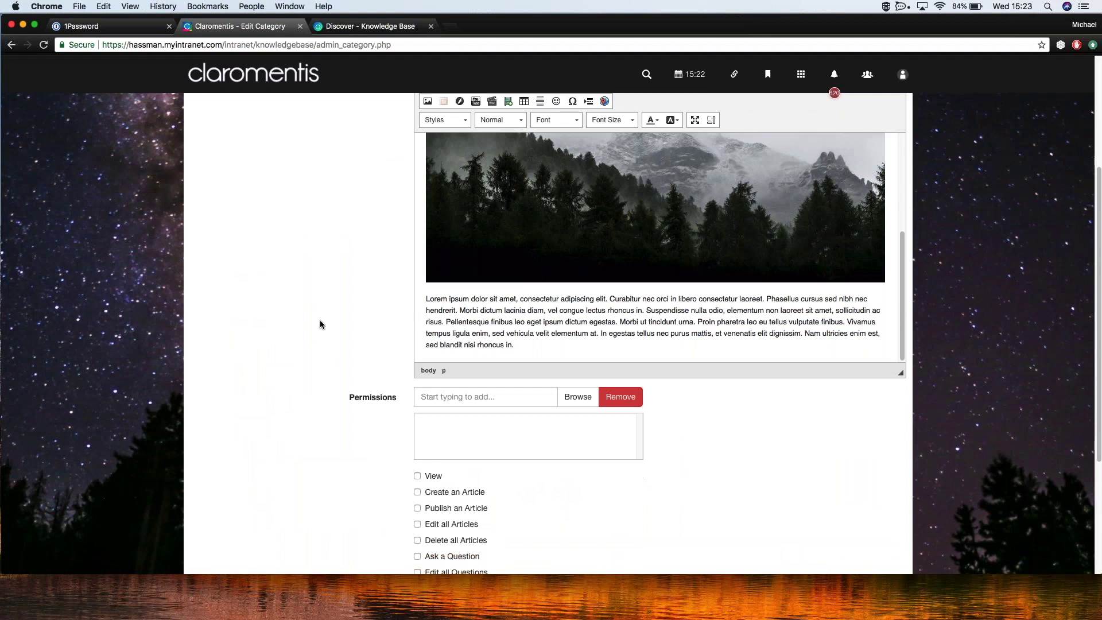
scroll(354, 343, down, 2)
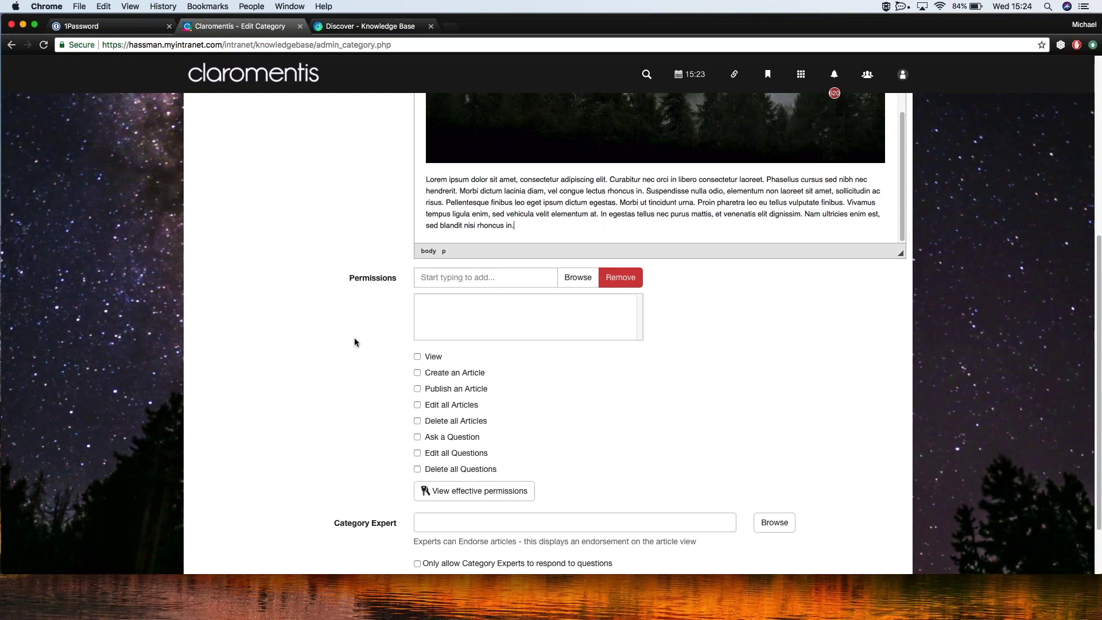
- Add All registered to the category permissions and allow them to ask a question in addition to viewing
click(482, 276)
text(all)
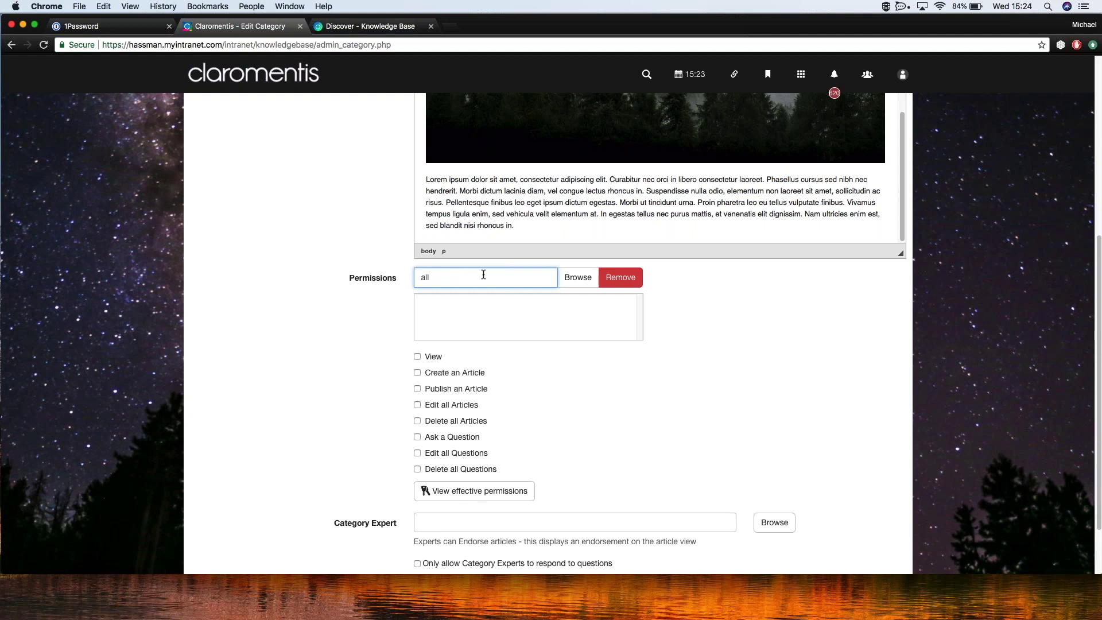
key(Down)
key(Return)
click(437, 302)
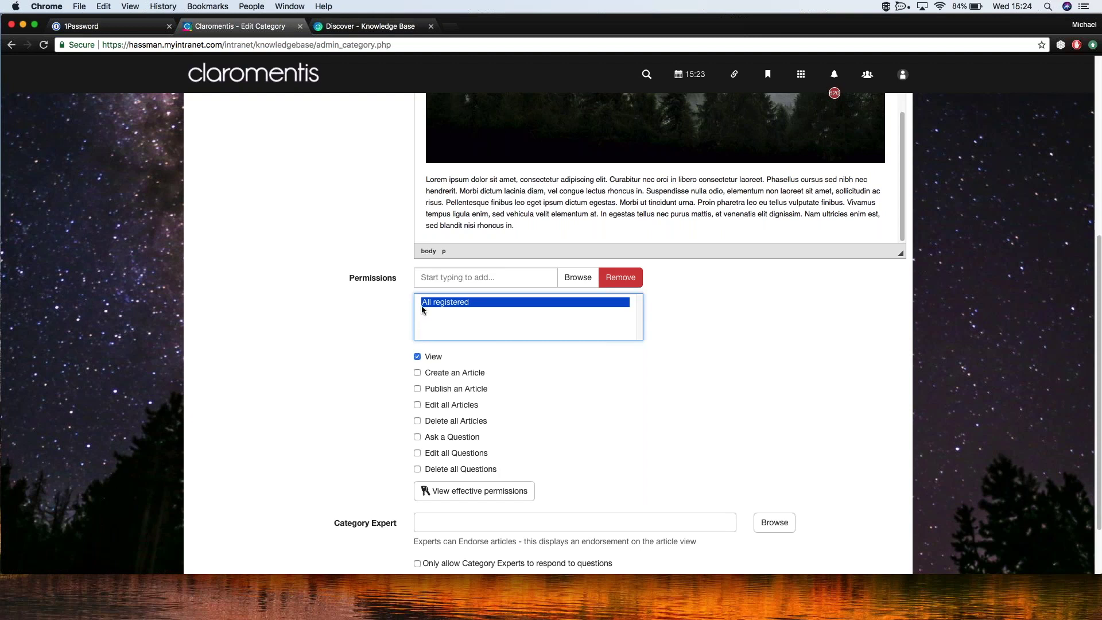
click(417, 436)
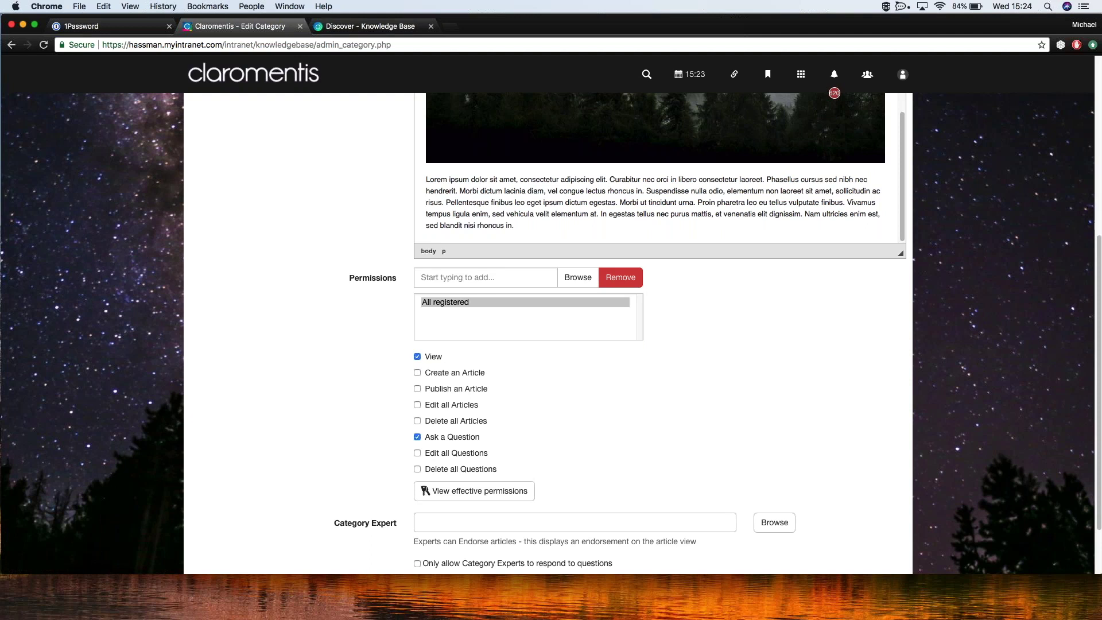
click(453, 302)
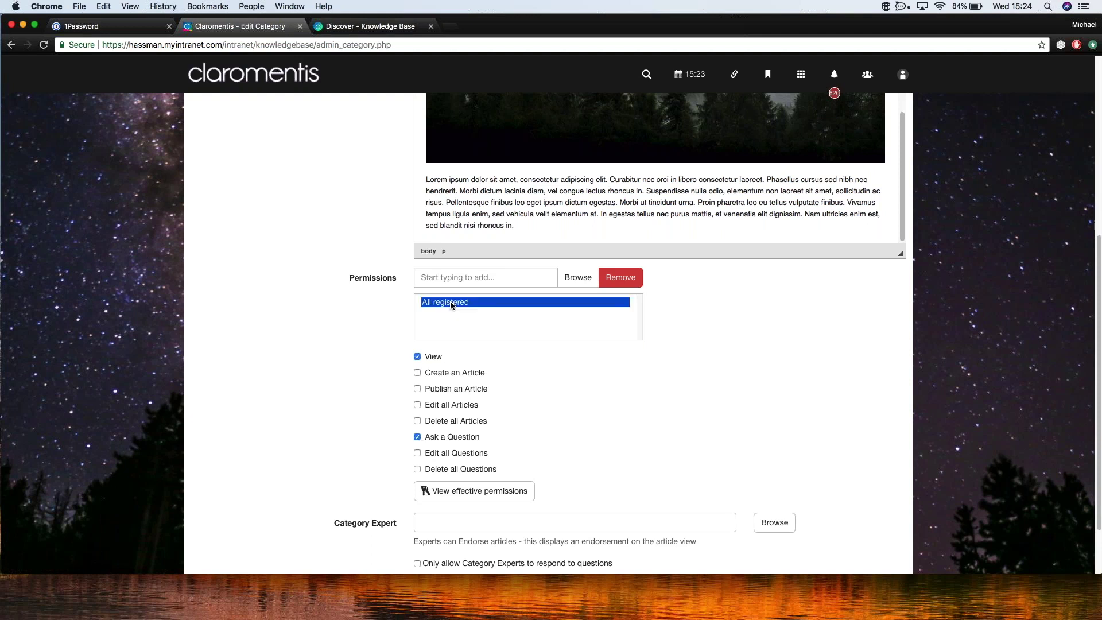
- Add the Administrators role to the category permissions and grant it every article and question right
click(489, 277)
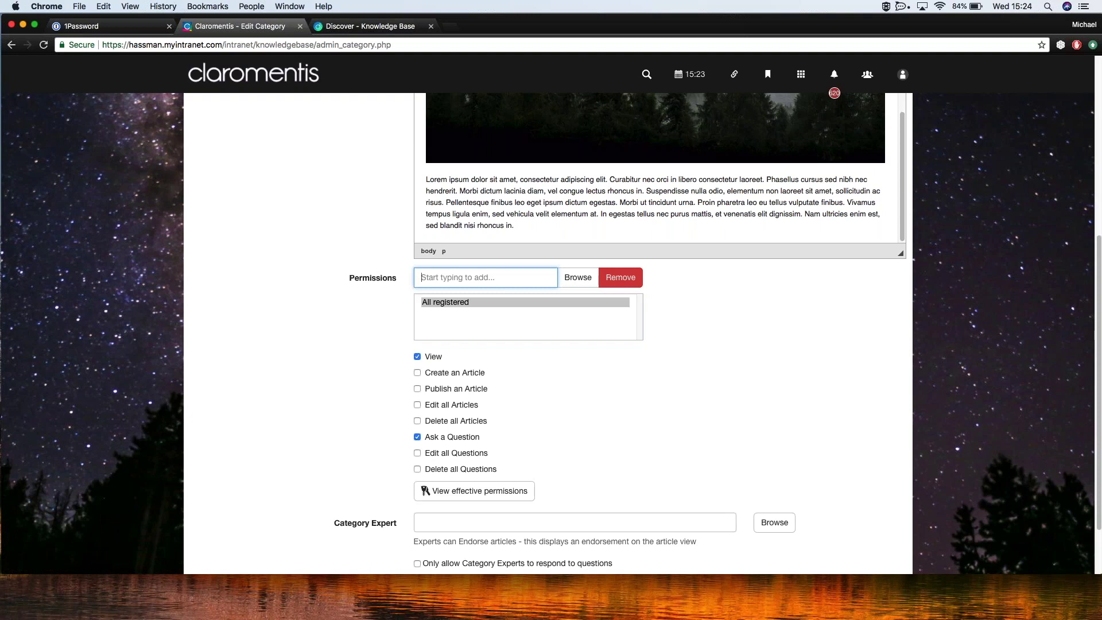
text(admi)
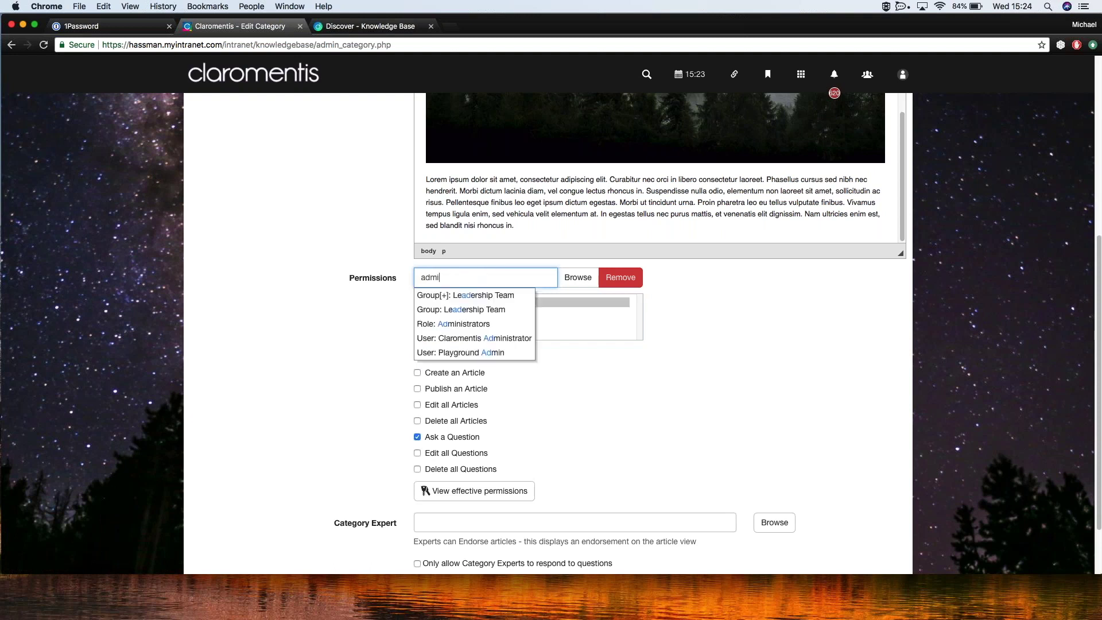
key(Down)
key(Return)
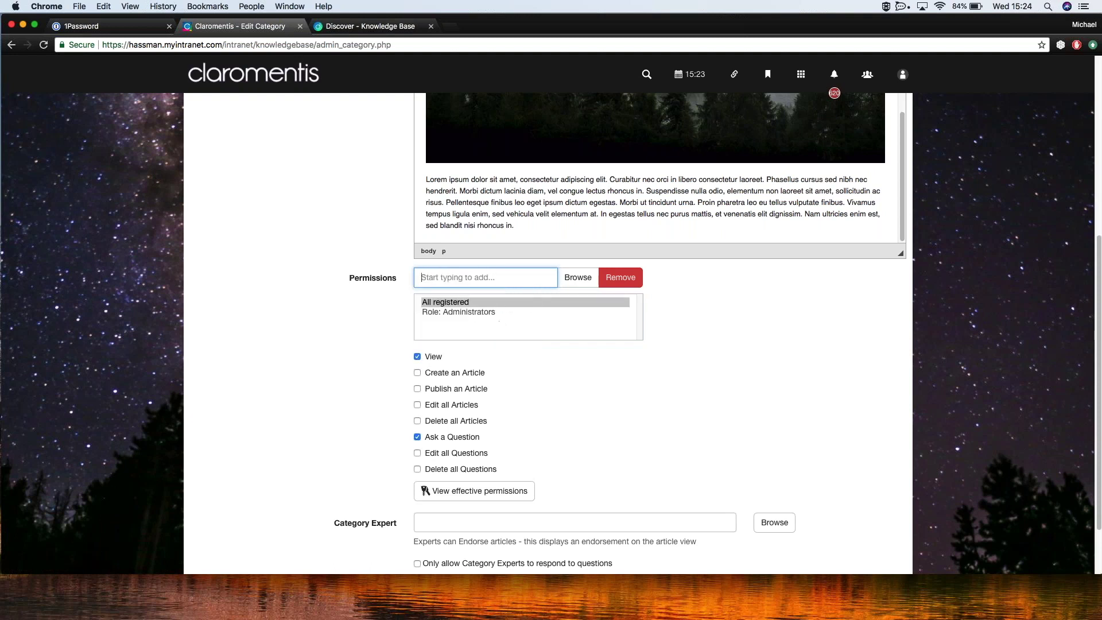
click(467, 314)
click(418, 372)
click(417, 388)
click(417, 405)
click(417, 420)
click(417, 437)
click(417, 453)
click(417, 468)
- Add the Human Resources group to the category permissions and grant it Create an Article and Ask a Question
click(472, 282)
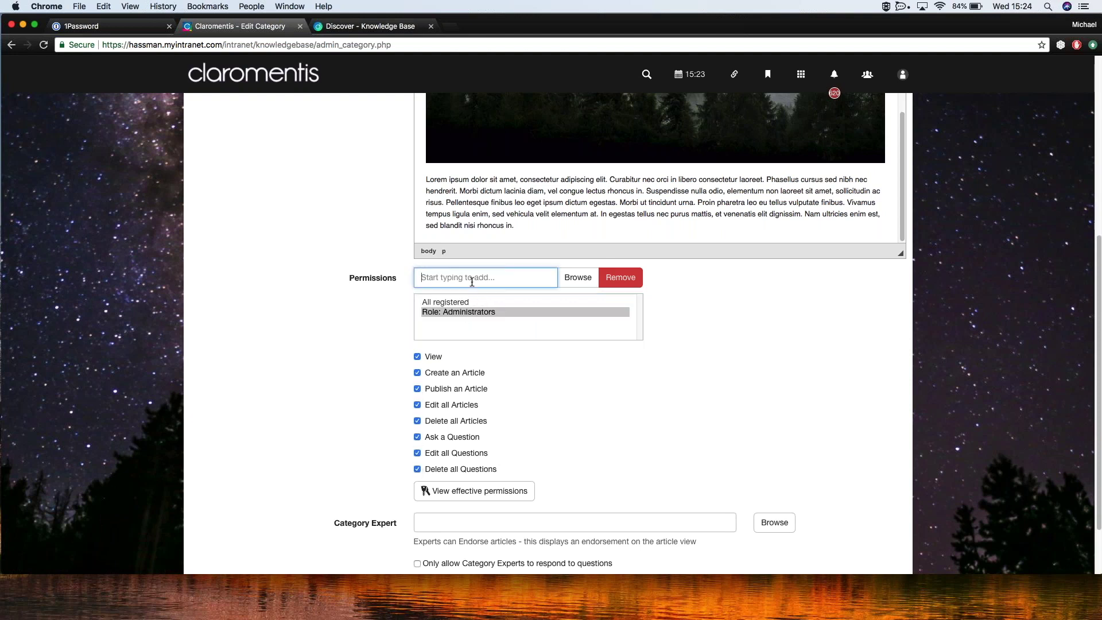
text(huma)
key(Down)
key(Down)
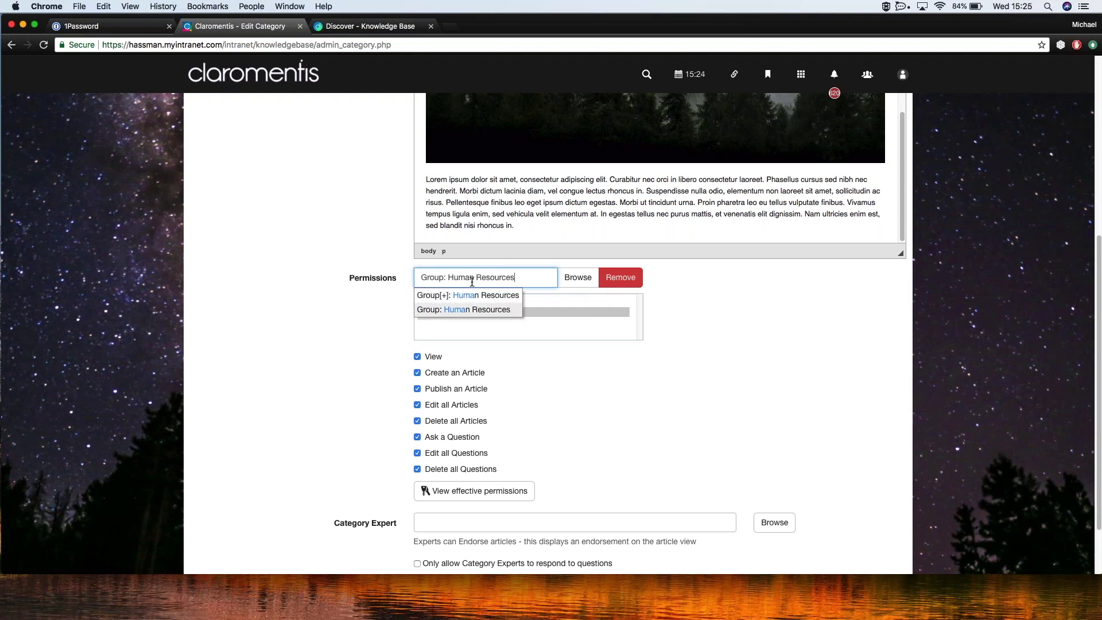
key(Return)
click(492, 312)
click(493, 322)
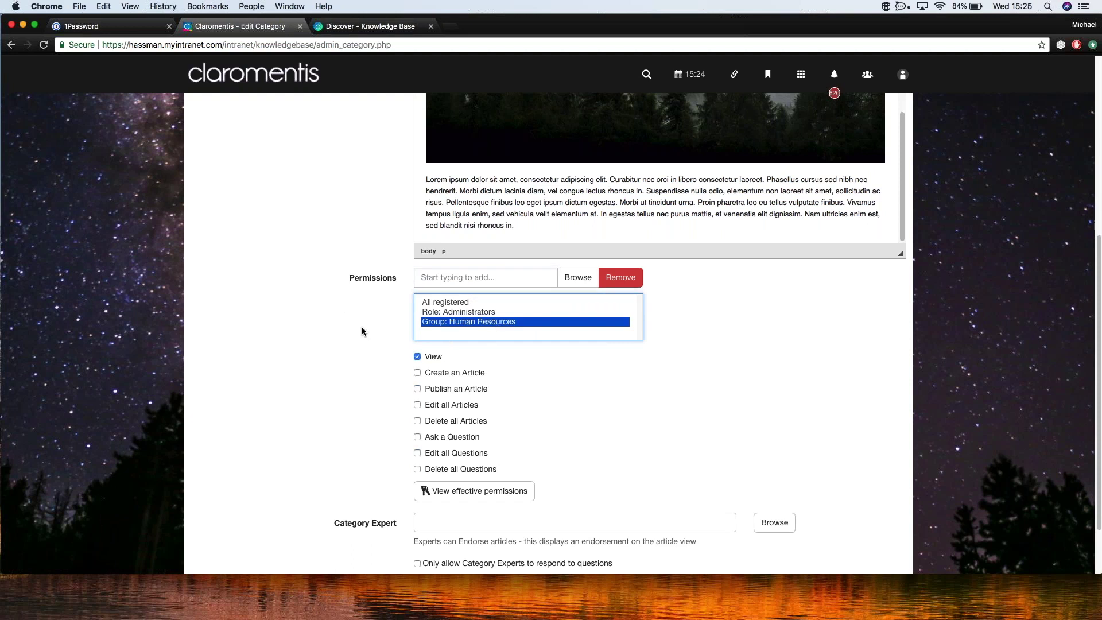
click(417, 373)
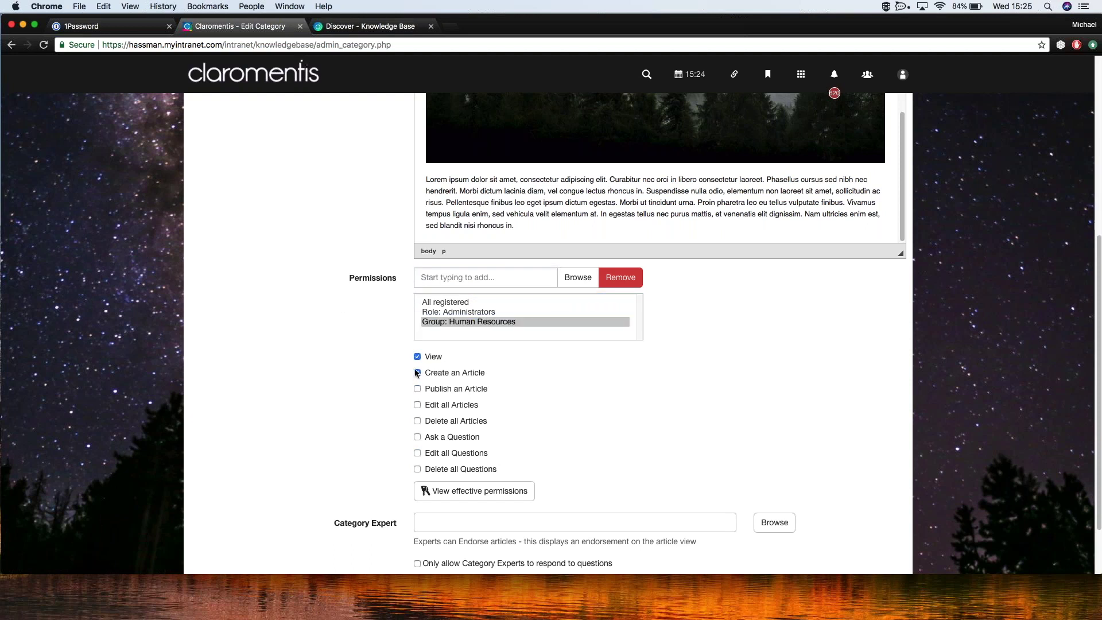
click(417, 437)
- Compare the rights given to Administrators, Human Resources and All registered, and examine the Category Expert setting and its endorsement note
click(459, 312)
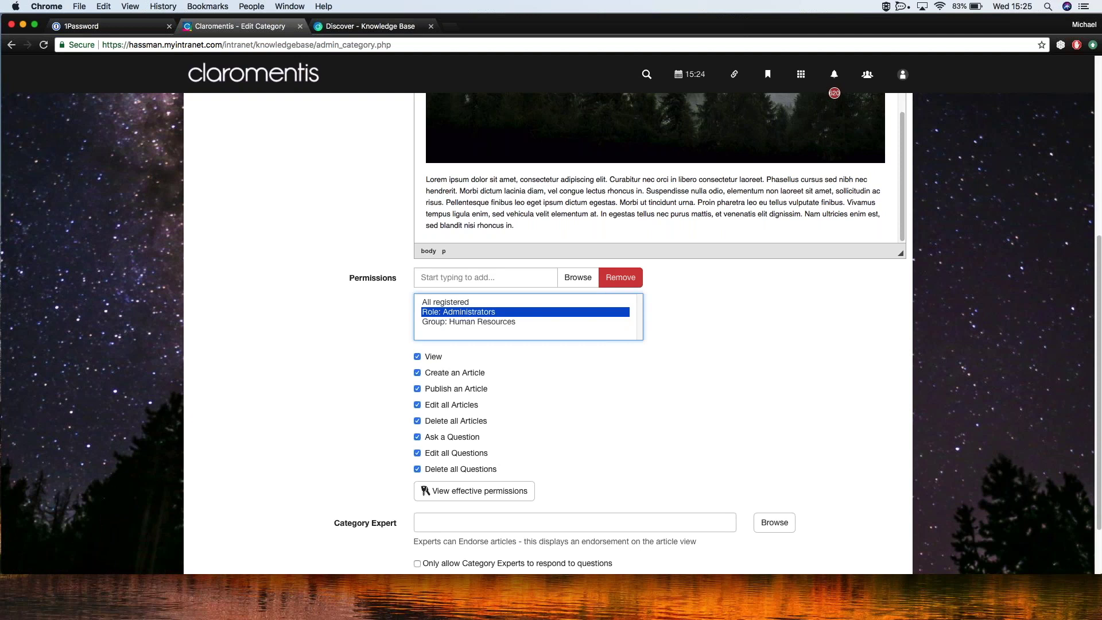
click(467, 322)
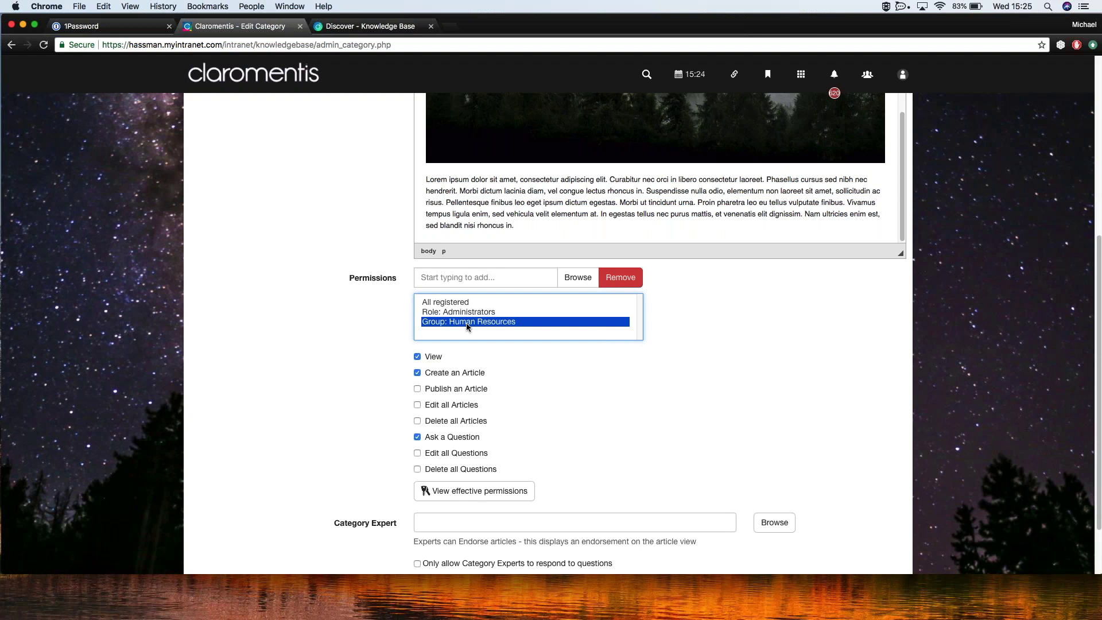
click(466, 314)
click(466, 322)
scroll(455, 340, down, 3)
drag(327, 450, 397, 450)
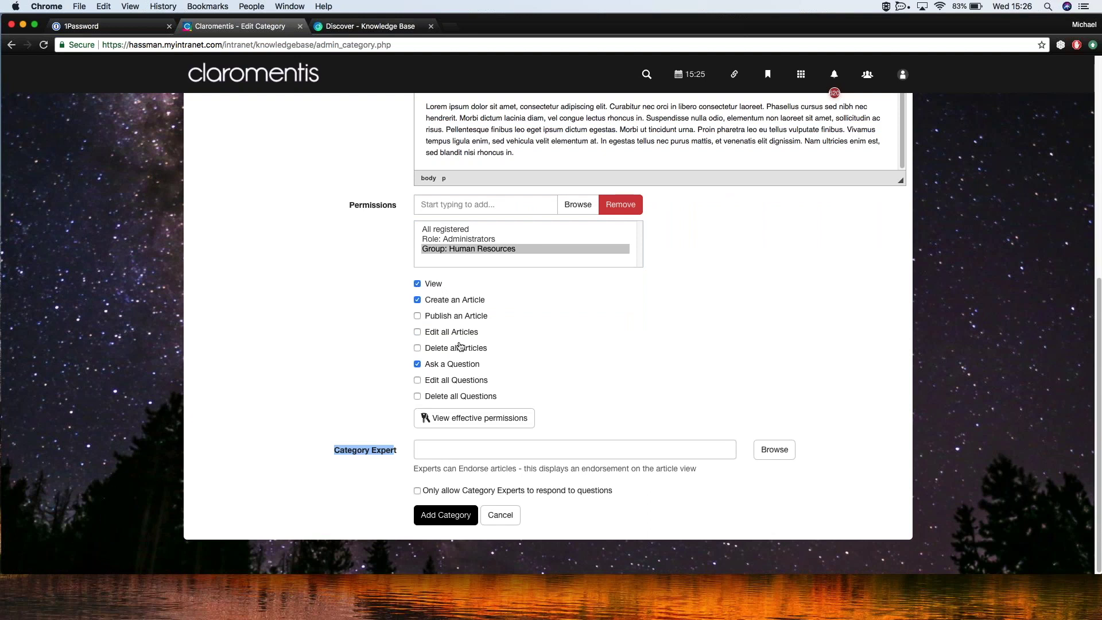
click(455, 450)
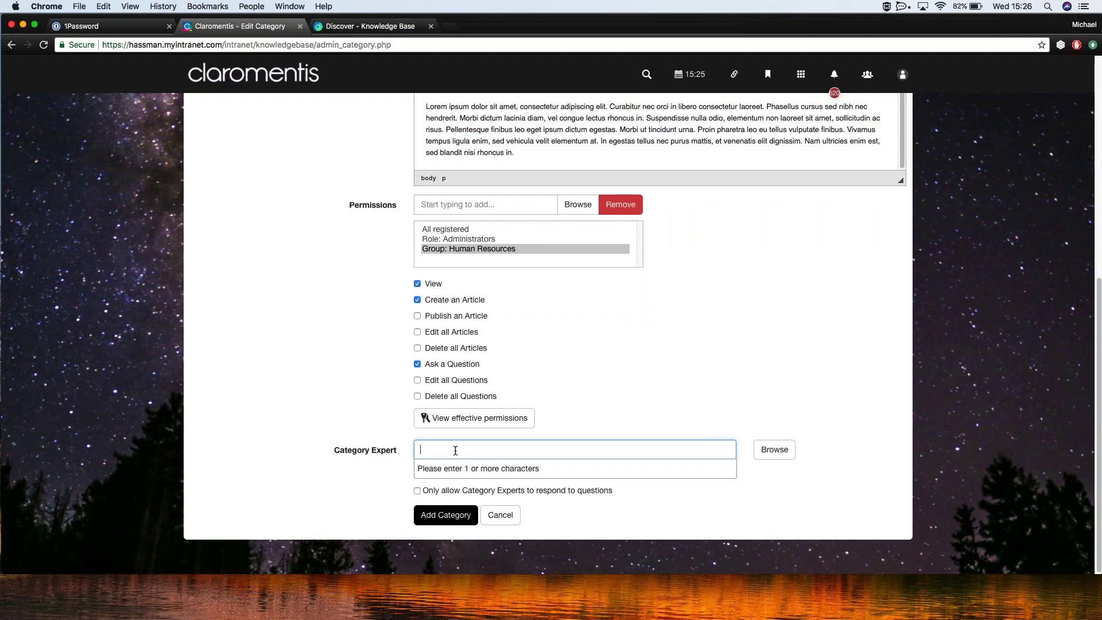
click(441, 230)
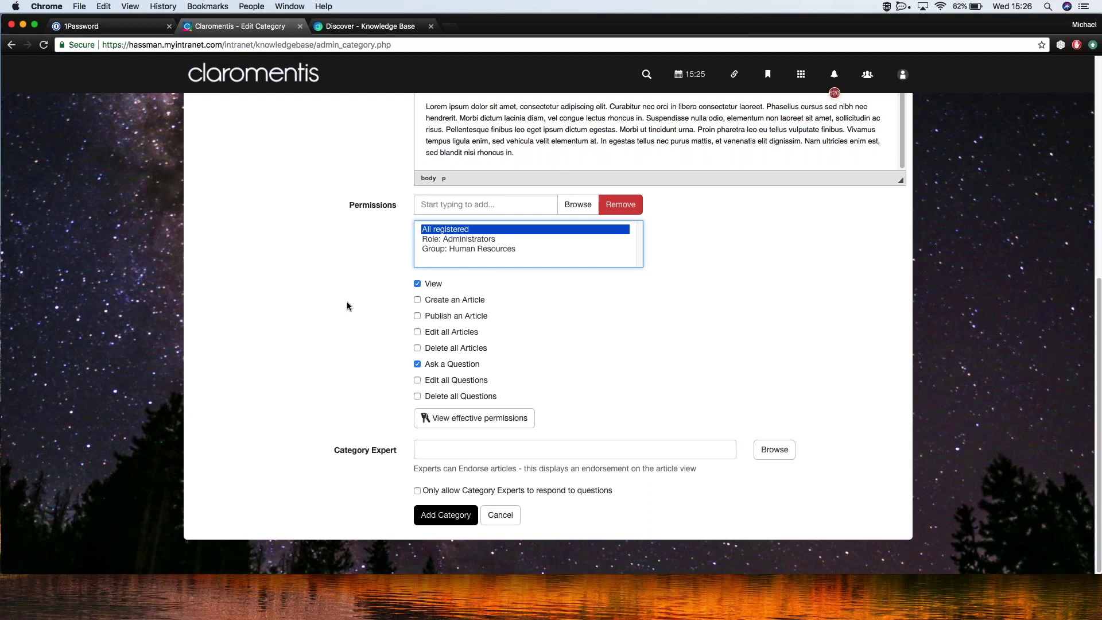
drag(413, 468, 671, 468)
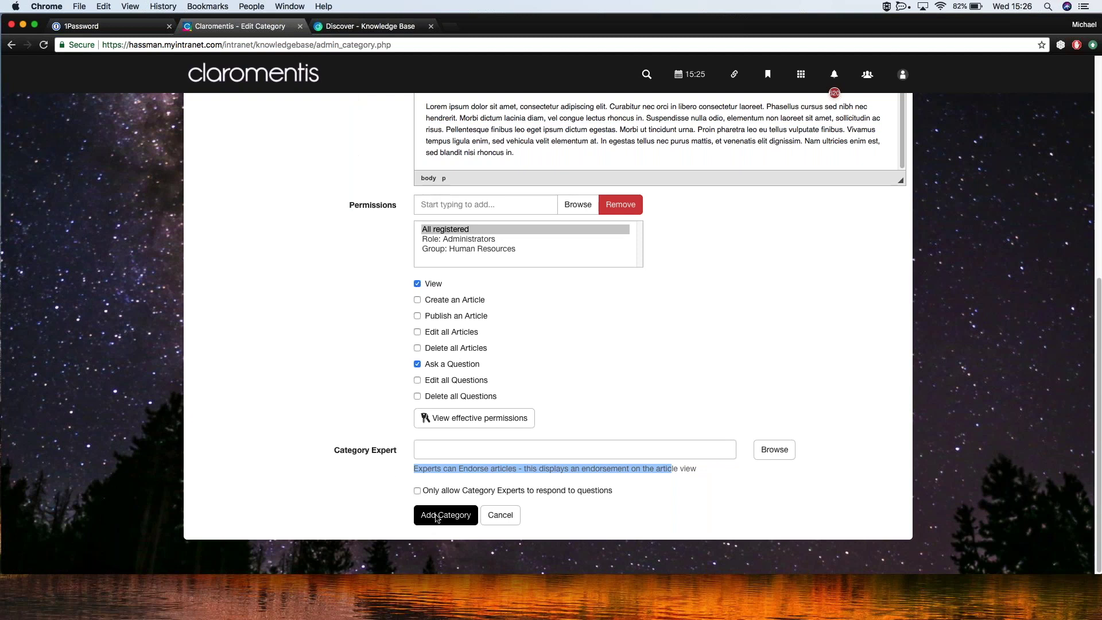
drag(334, 451, 404, 449)
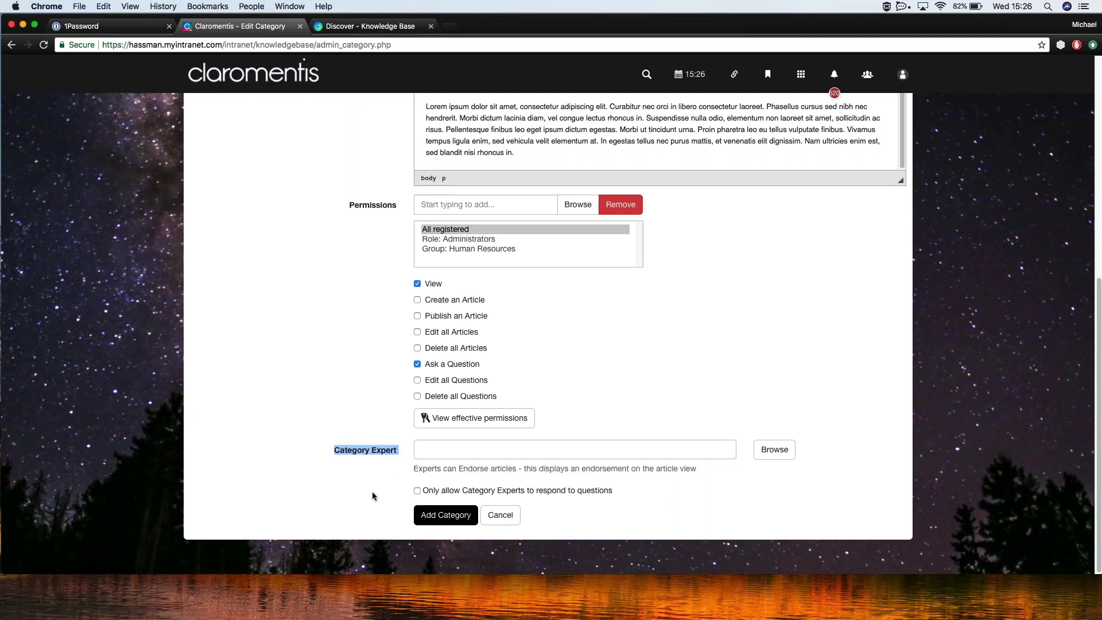
- Restrict responses to questions in the category to Category Experts only
click(417, 490)
triple_click(474, 487)
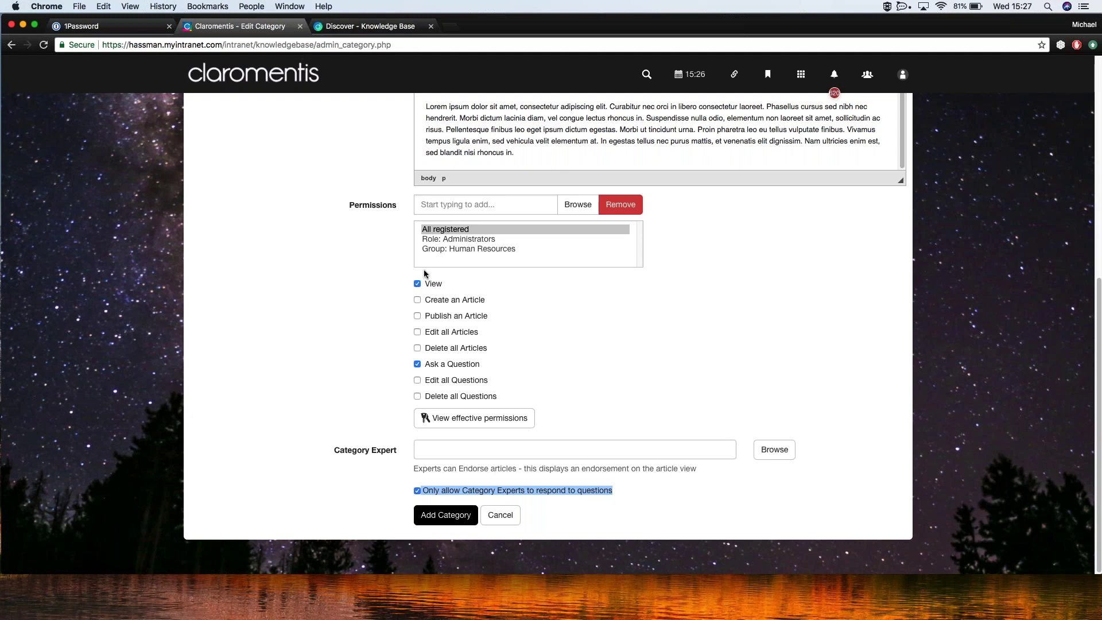
click(426, 589)
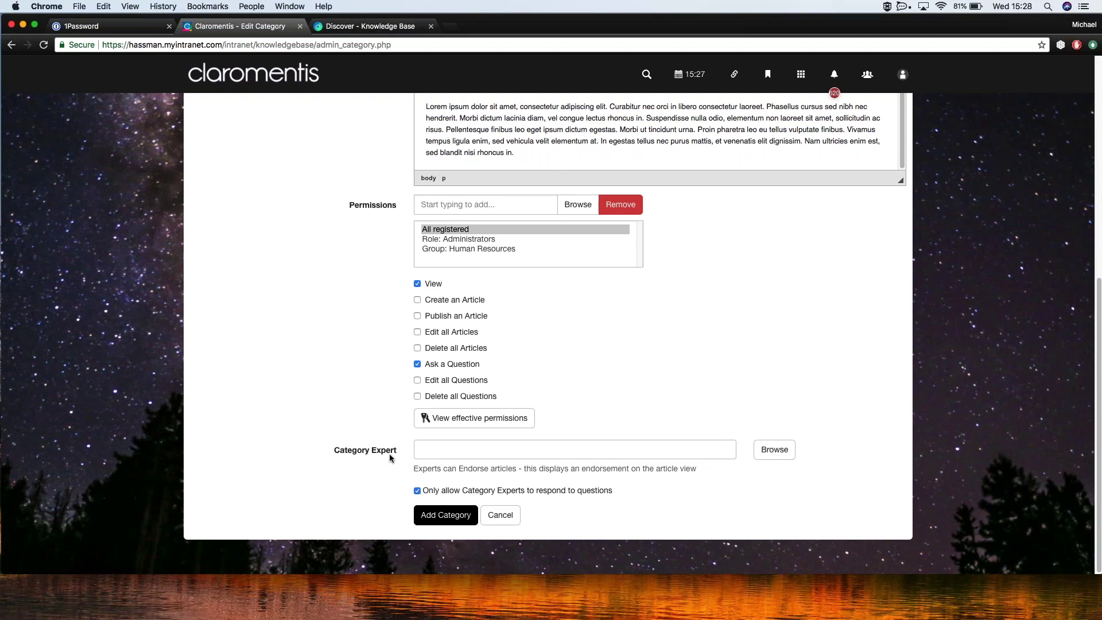
- Review the Administrators and Human Resources rights and add a user as Category Expert by searching for the person's first name
click(437, 447)
click(459, 240)
click(462, 248)
click(460, 240)
click(437, 450)
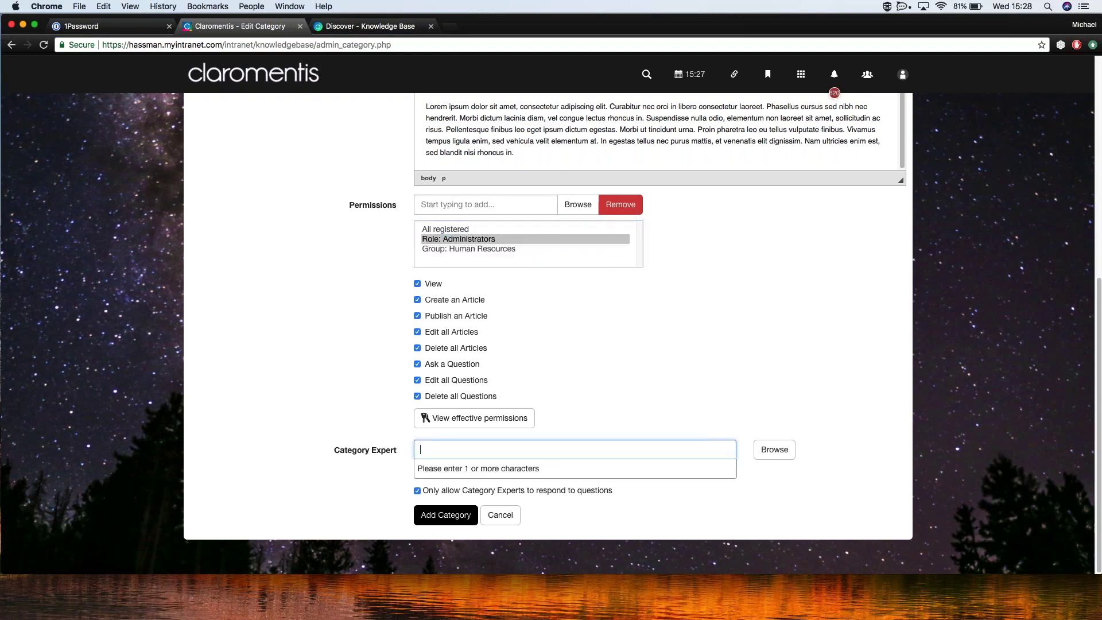
text(micha)
key(Down)
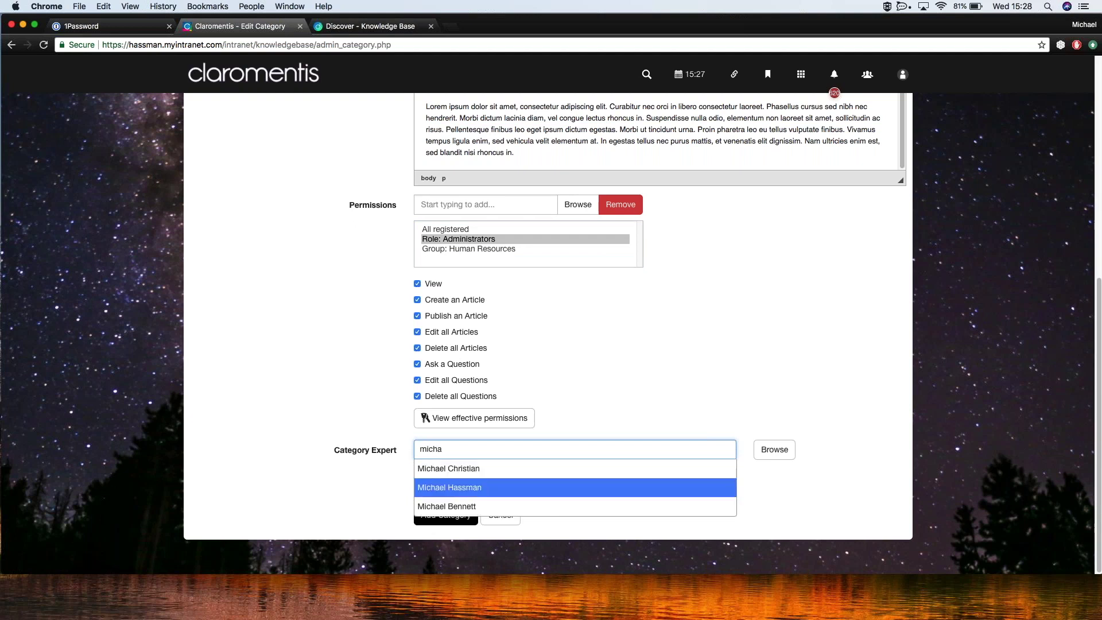
key(Return)
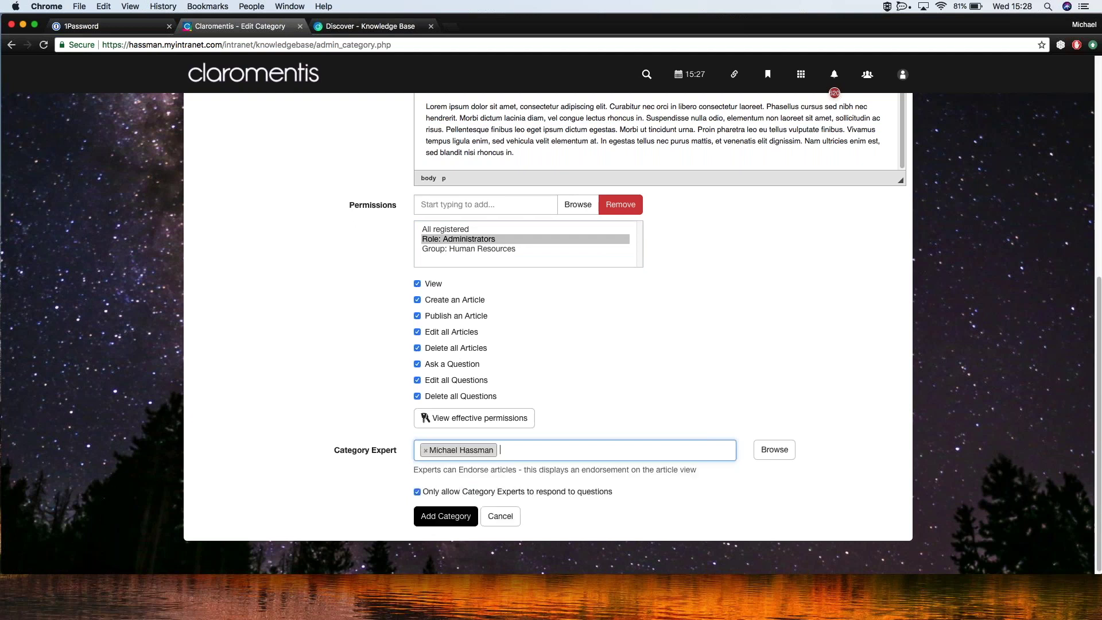
- Browse for more Category Experts and filter the user picker by the Managers role with advanced search
click(774, 449)
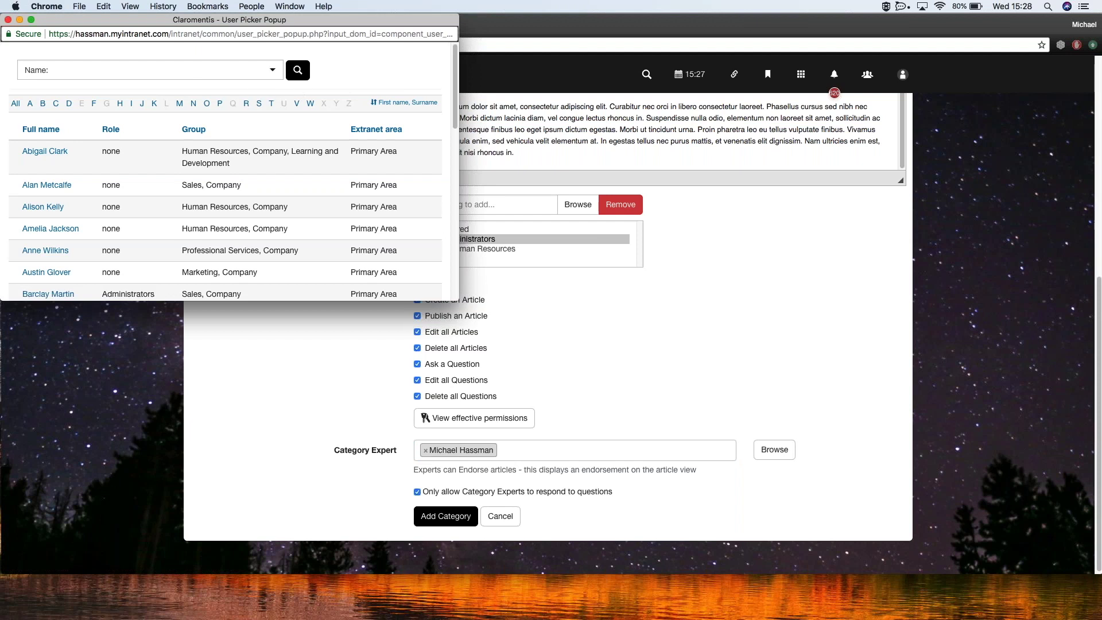
click(272, 70)
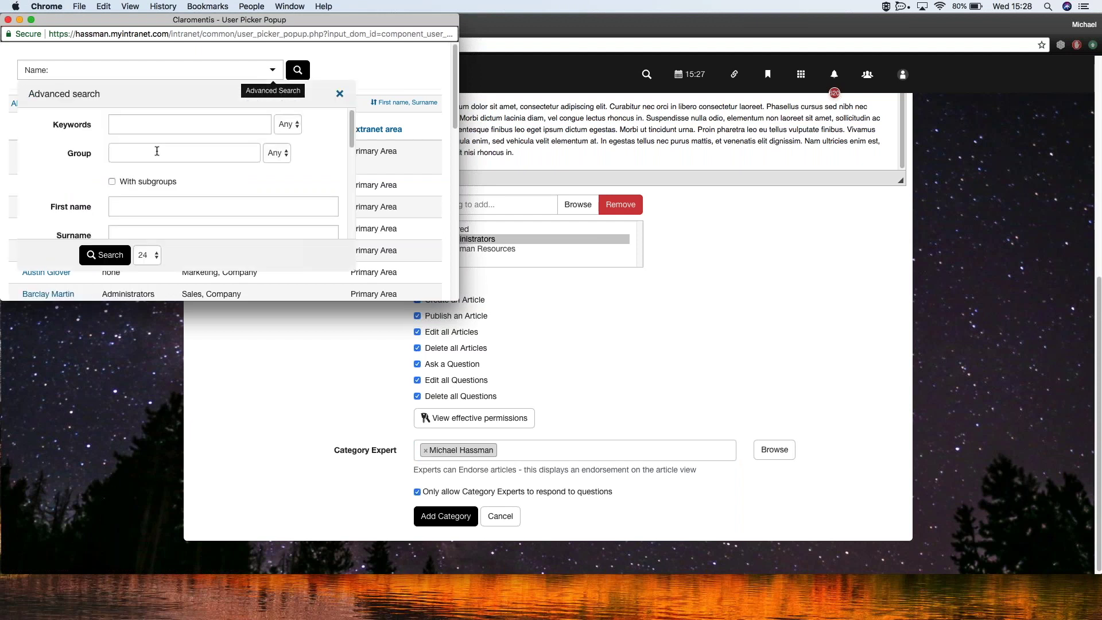
scroll(156, 151, down, 5)
scroll(123, 163, down, 2)
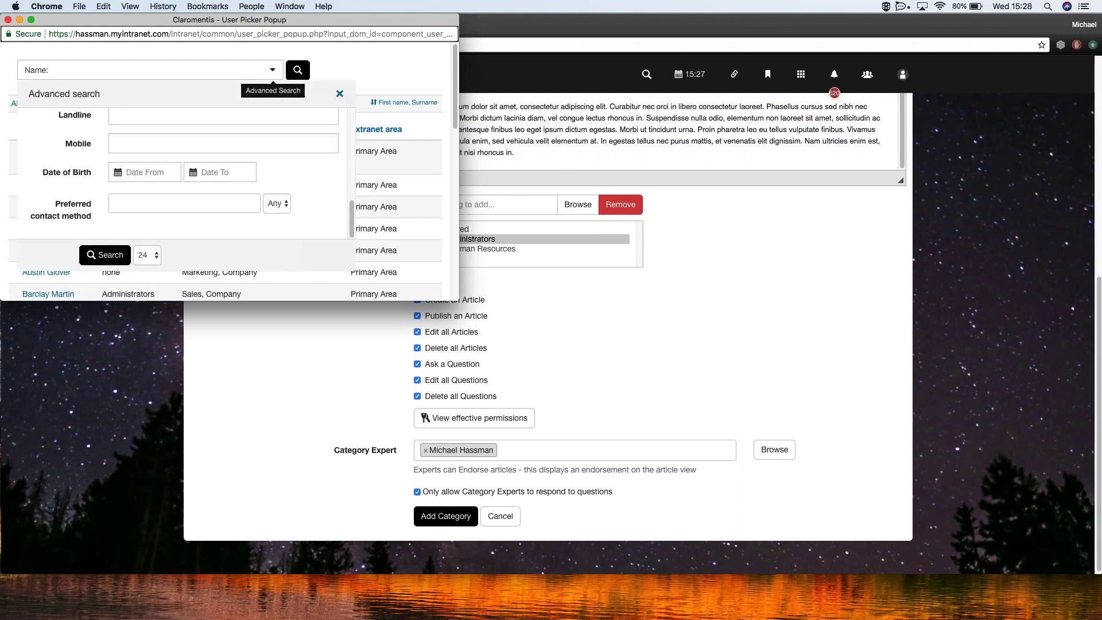
scroll(123, 164, down, 2)
scroll(123, 163, up, 4)
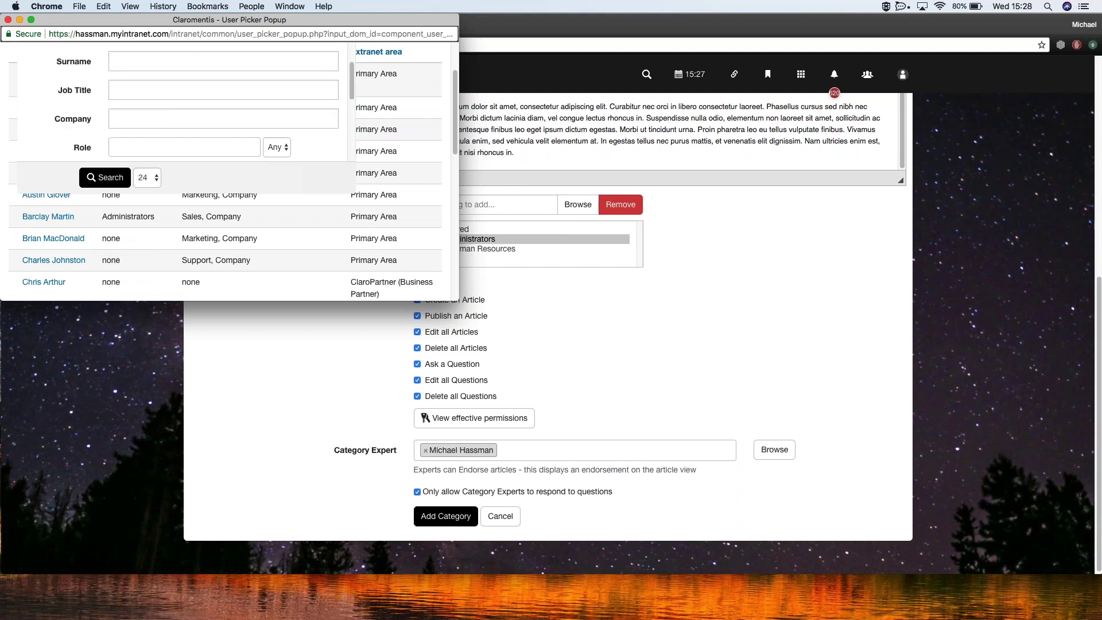
scroll(138, 133, down, 5)
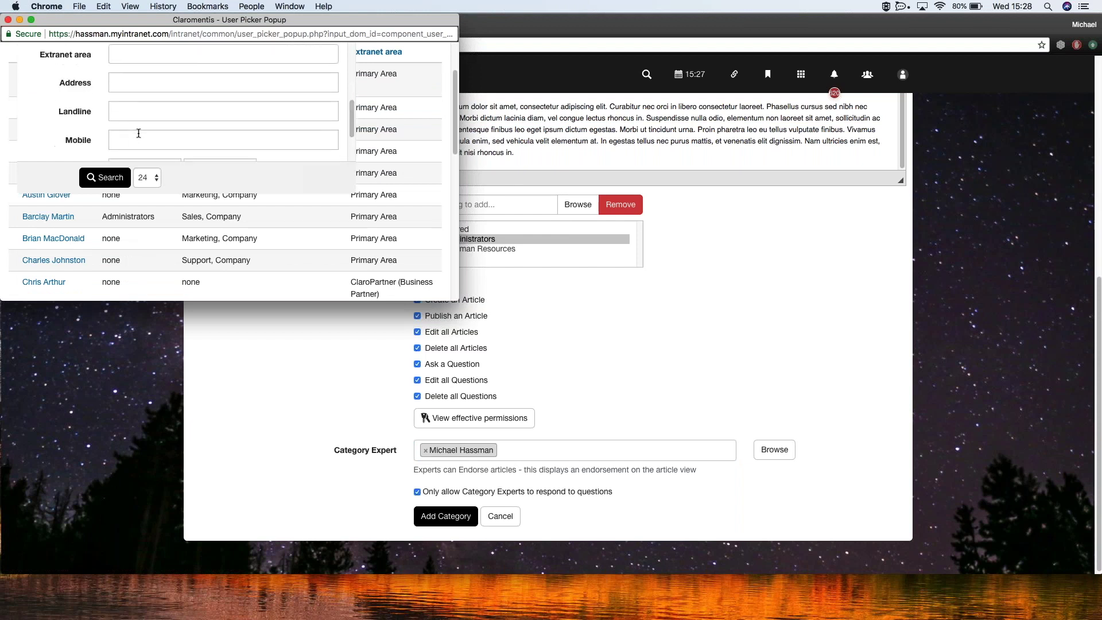
scroll(138, 133, down, 1)
scroll(138, 139, down, 1)
scroll(138, 139, up, 6)
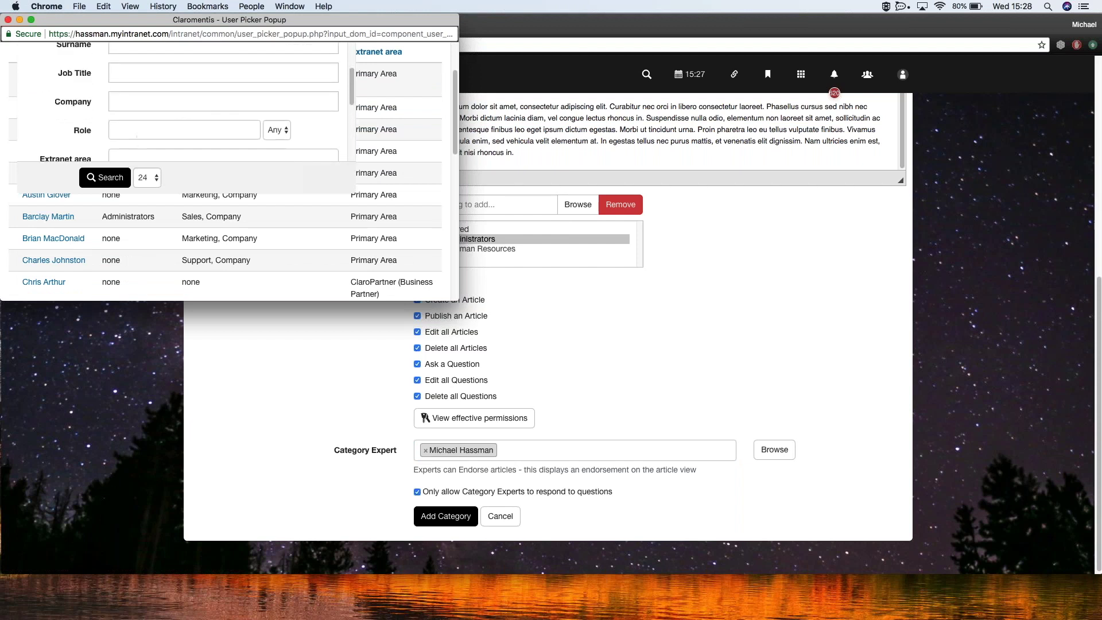
click(144, 131)
click(140, 168)
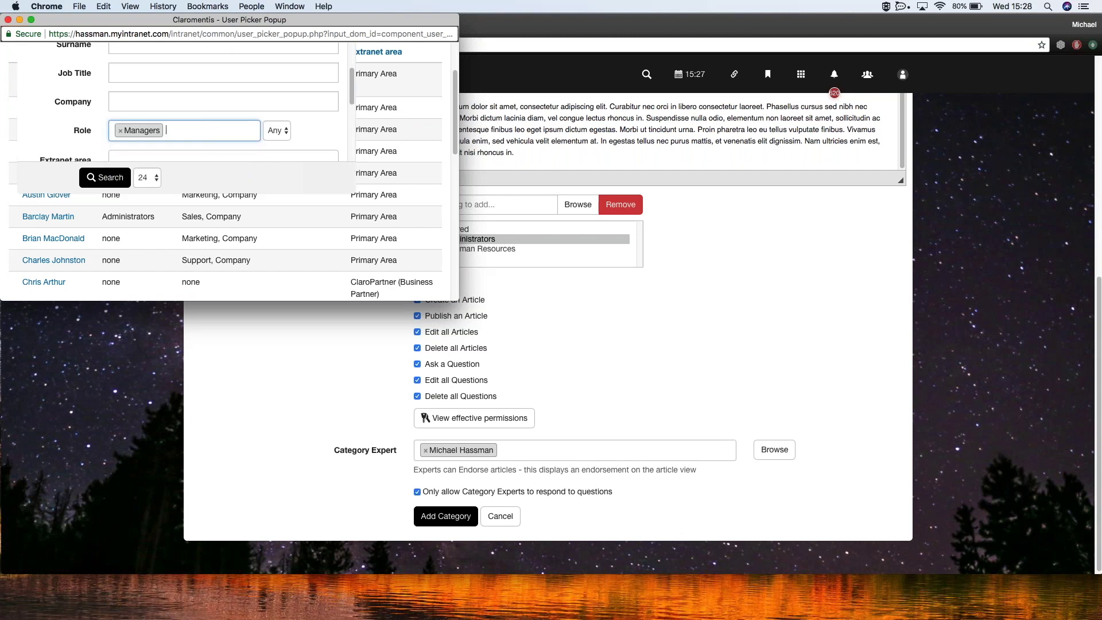
scroll(161, 155, down, 5)
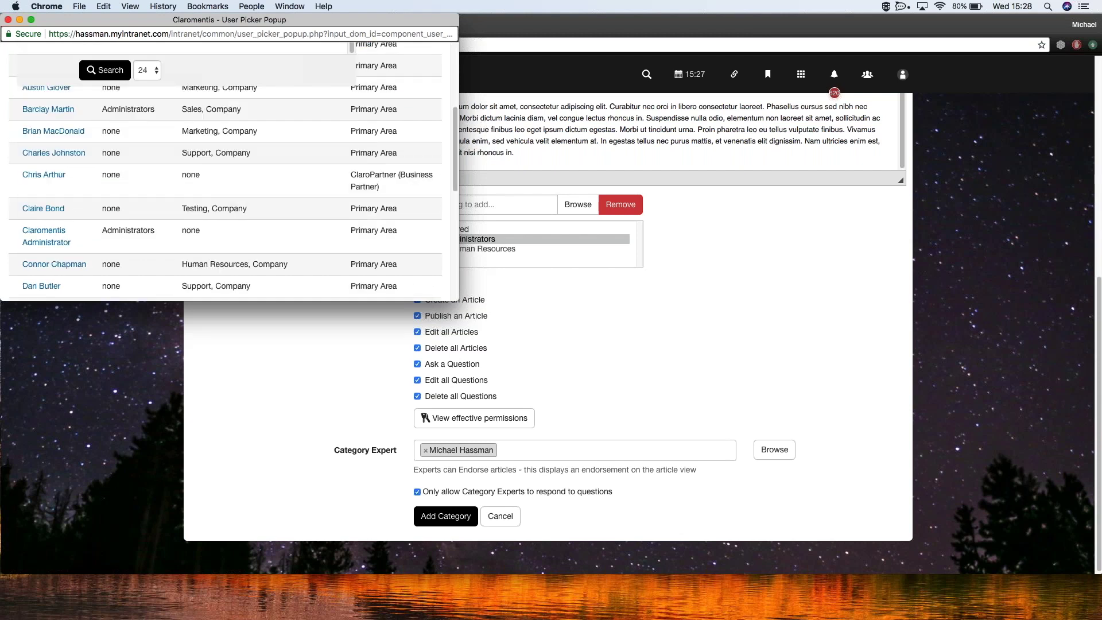
click(105, 70)
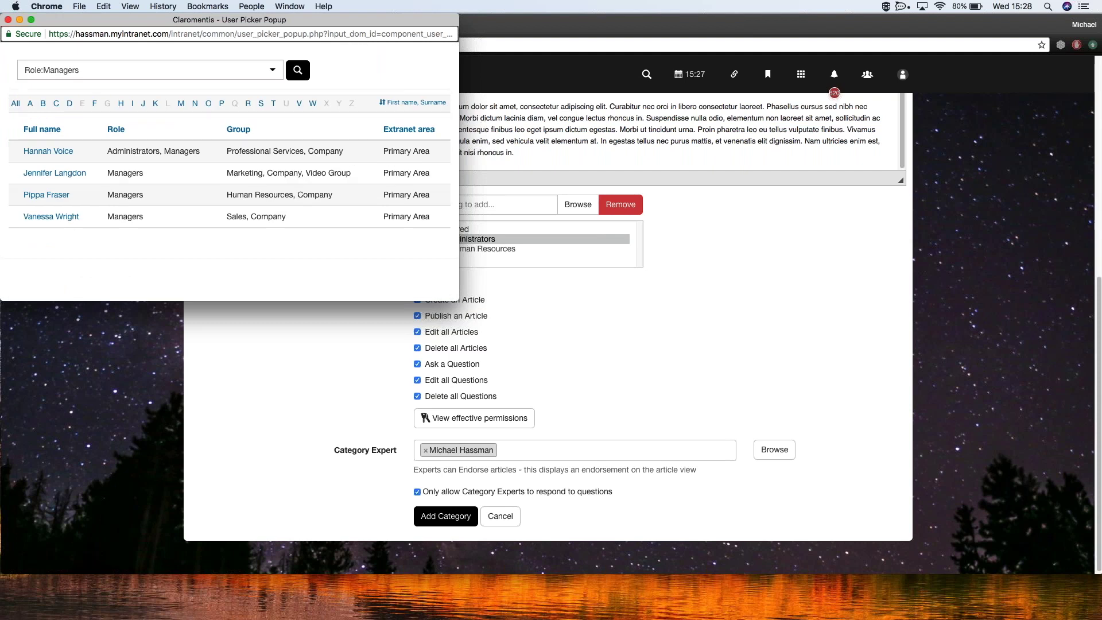
- Add all the listed managers as Category Experts and close the user picker
click(48, 151)
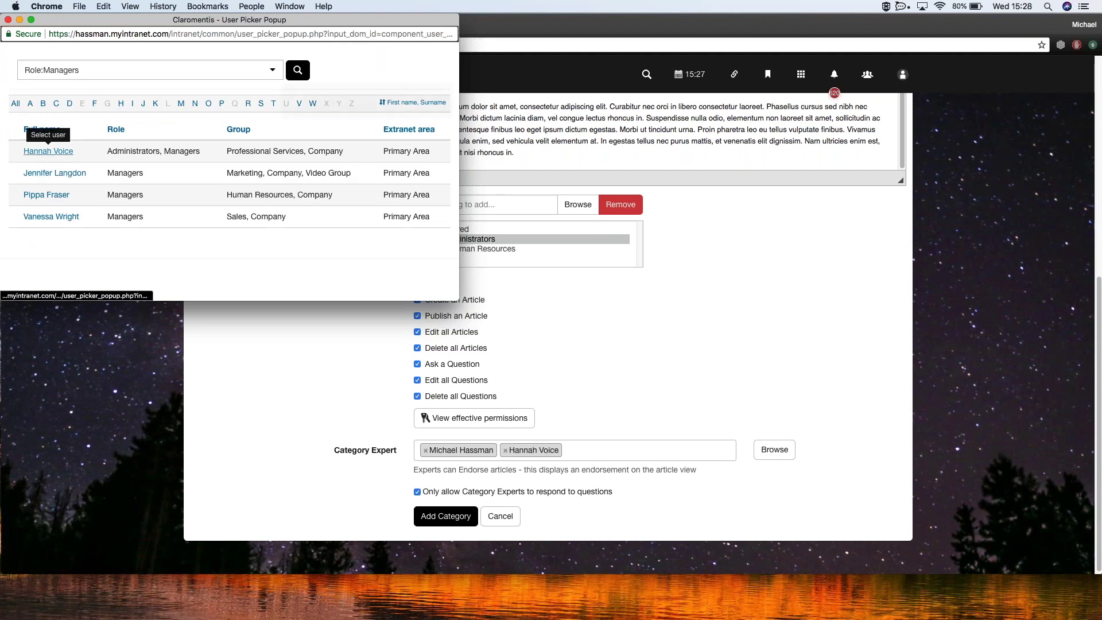
click(55, 172)
click(46, 195)
click(51, 216)
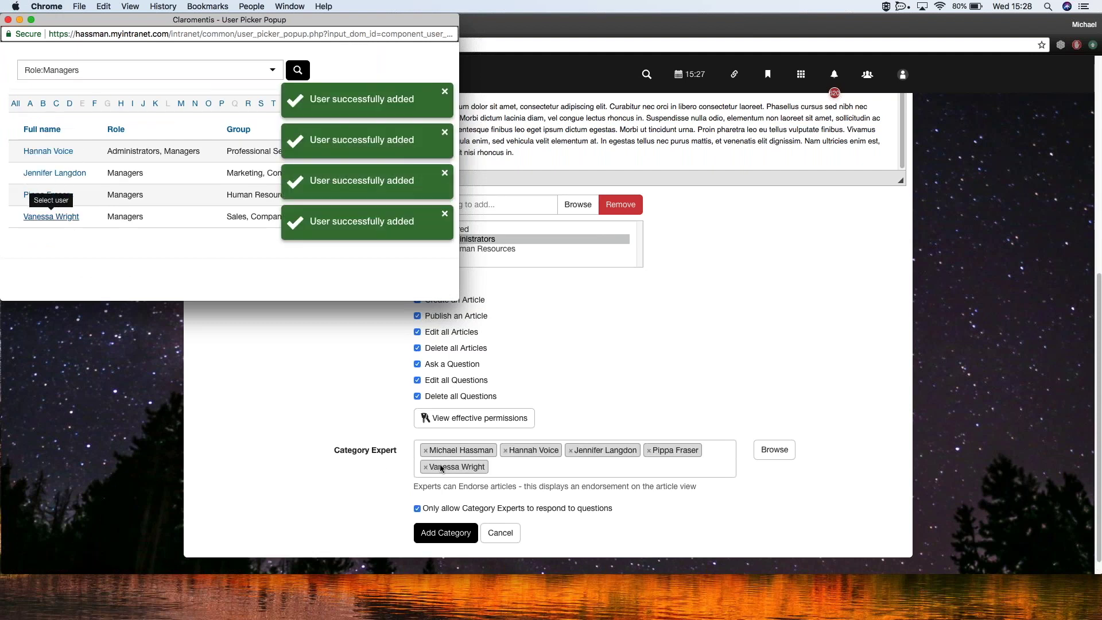
click(8, 19)
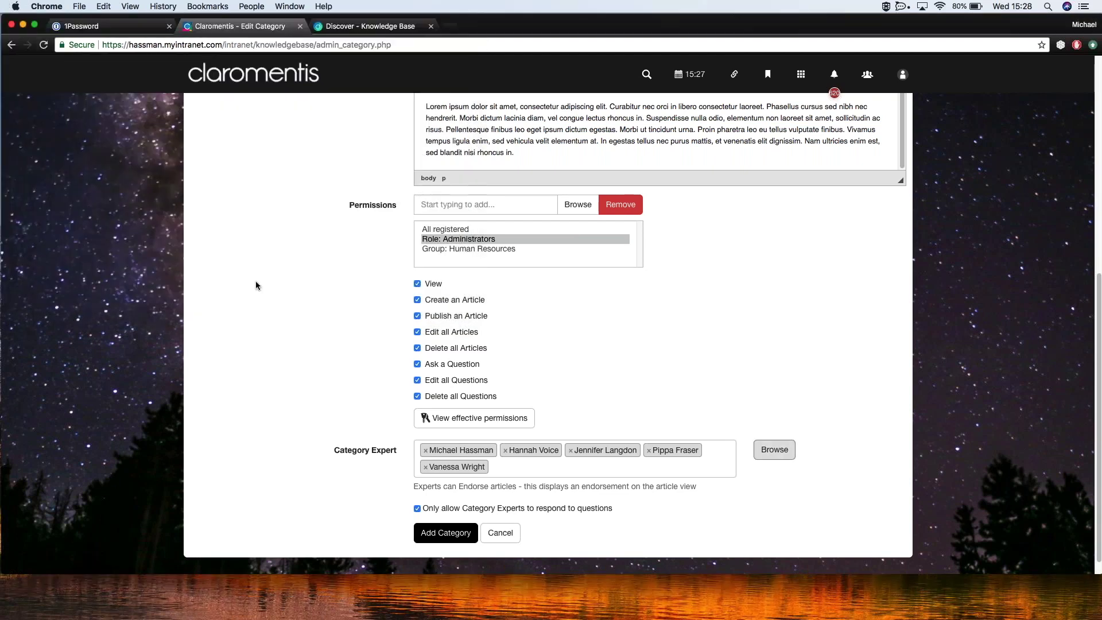
- Review the rights of All registered, Administrators and Human Resources, and create the category
click(493, 250)
click(451, 229)
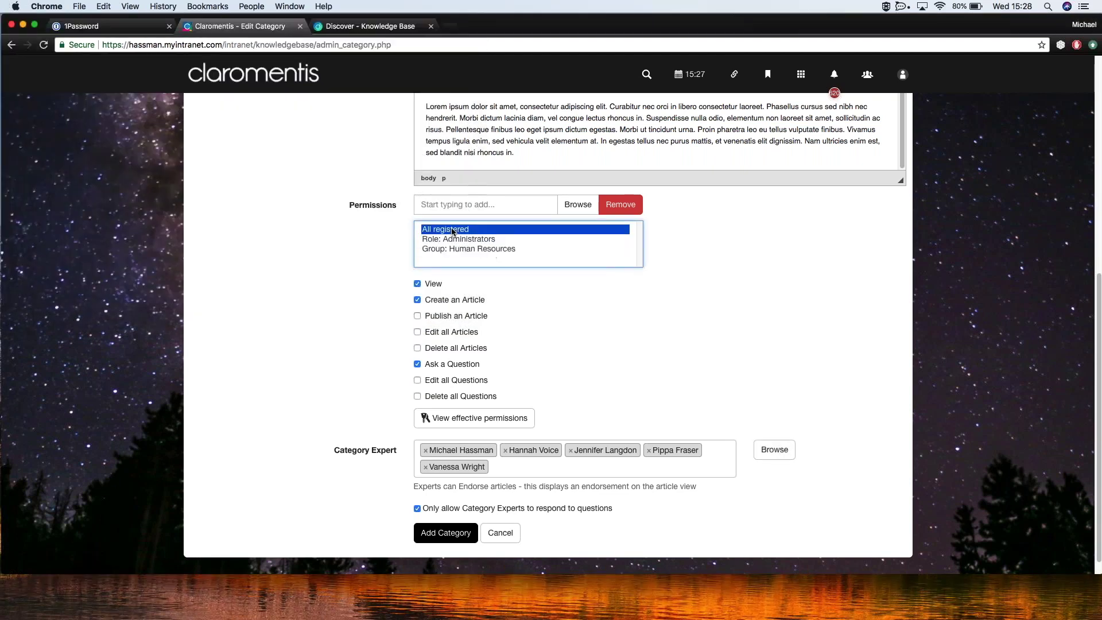
click(459, 241)
click(459, 248)
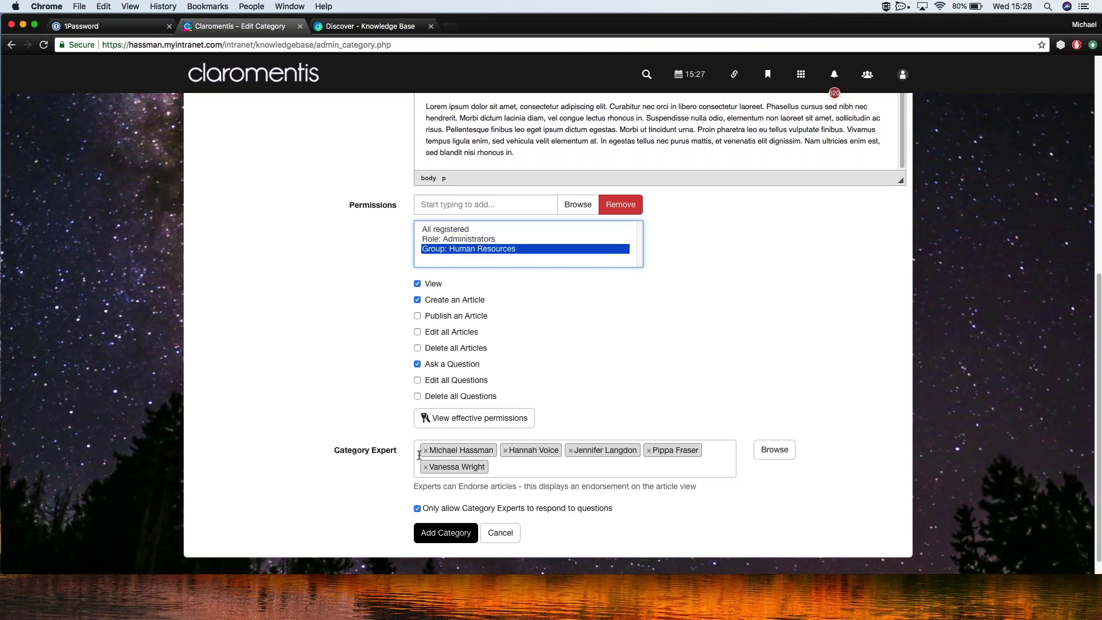
click(446, 533)
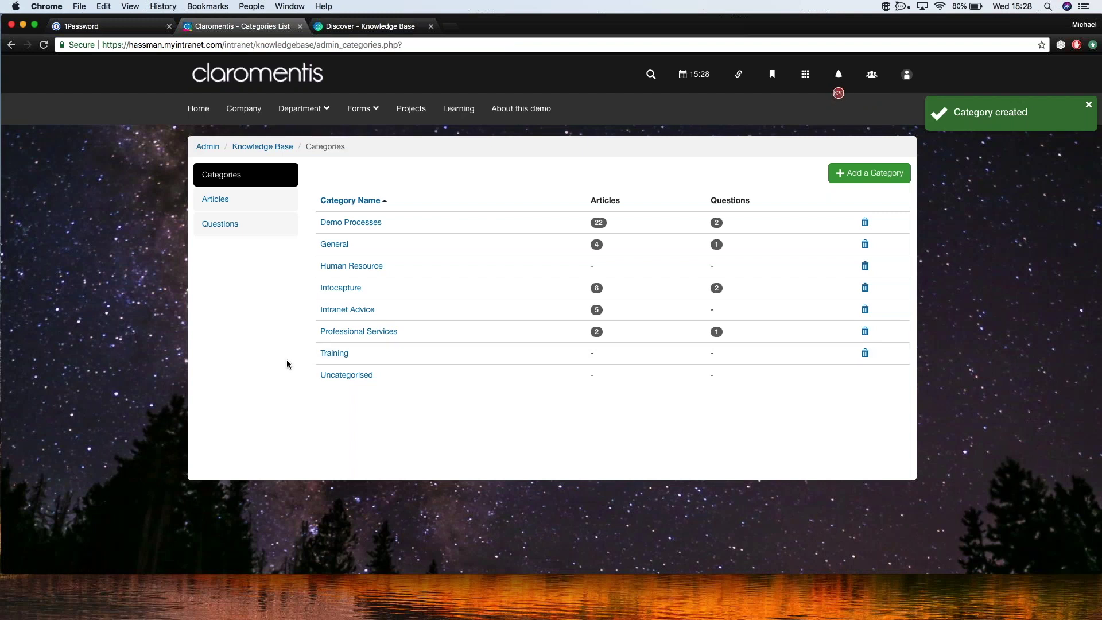
- Find the Knowledge Base application by searching for "kno" and open it in a new browser tab
click(803, 86)
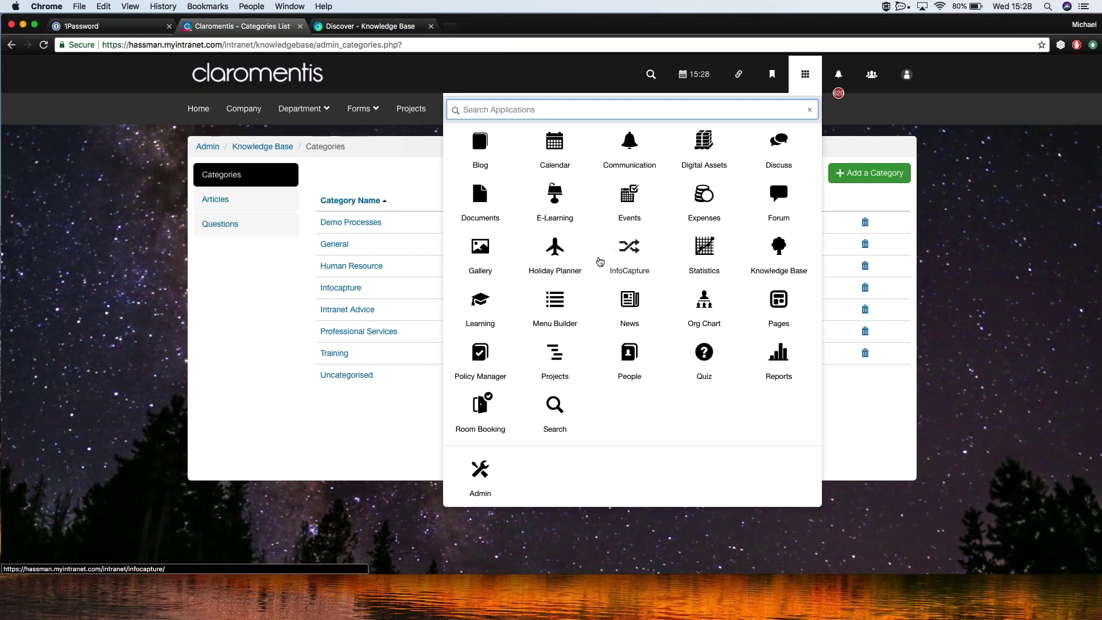
text(kno)
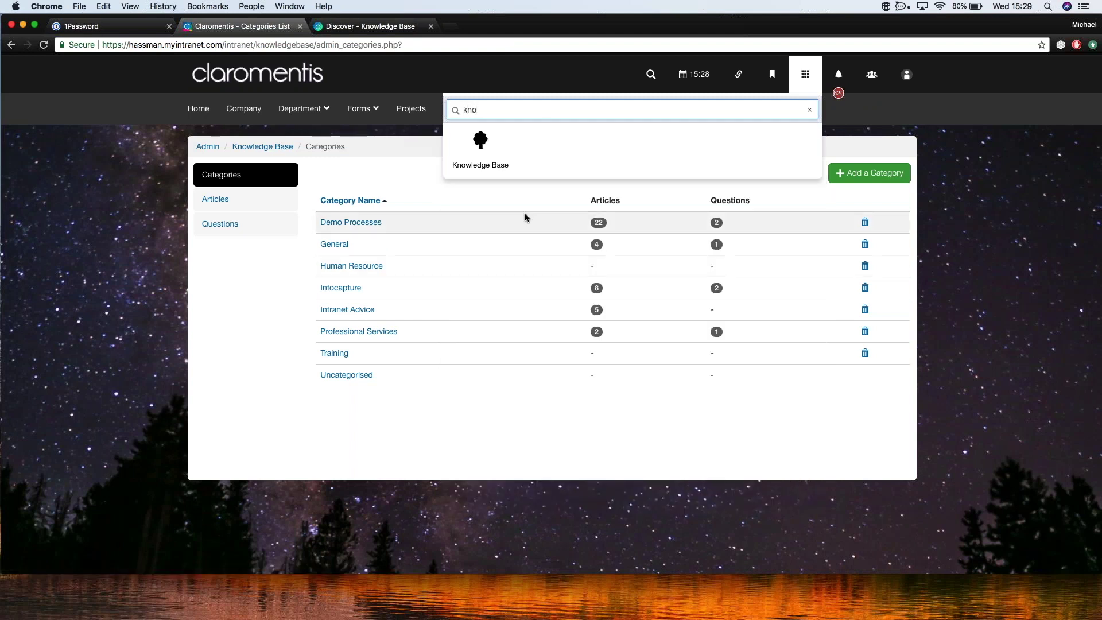
super+click(481, 146)
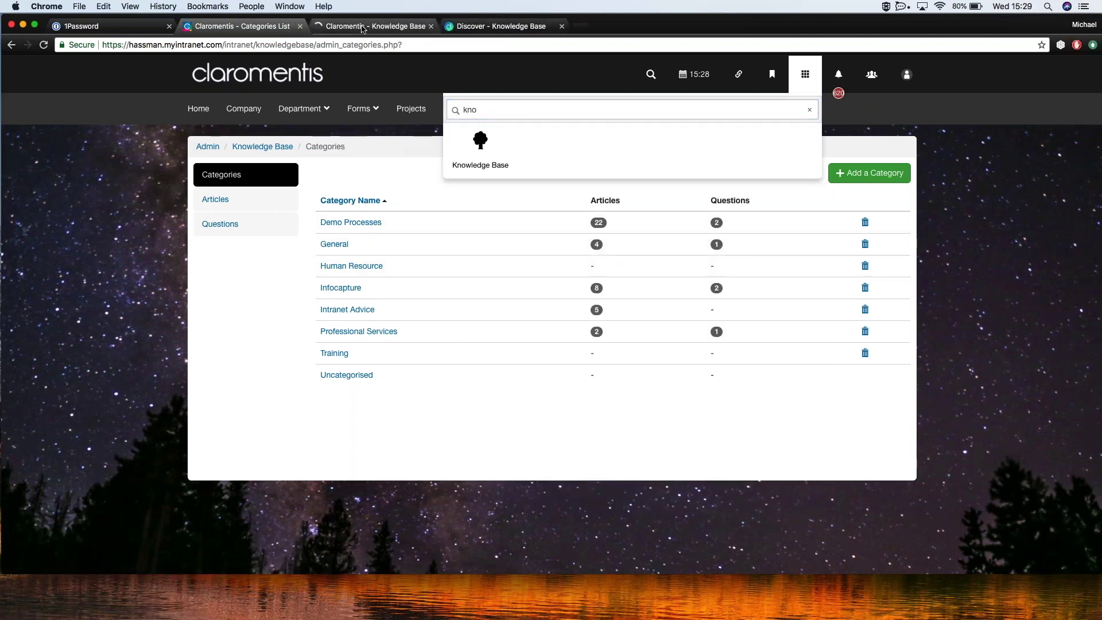
click(362, 27)
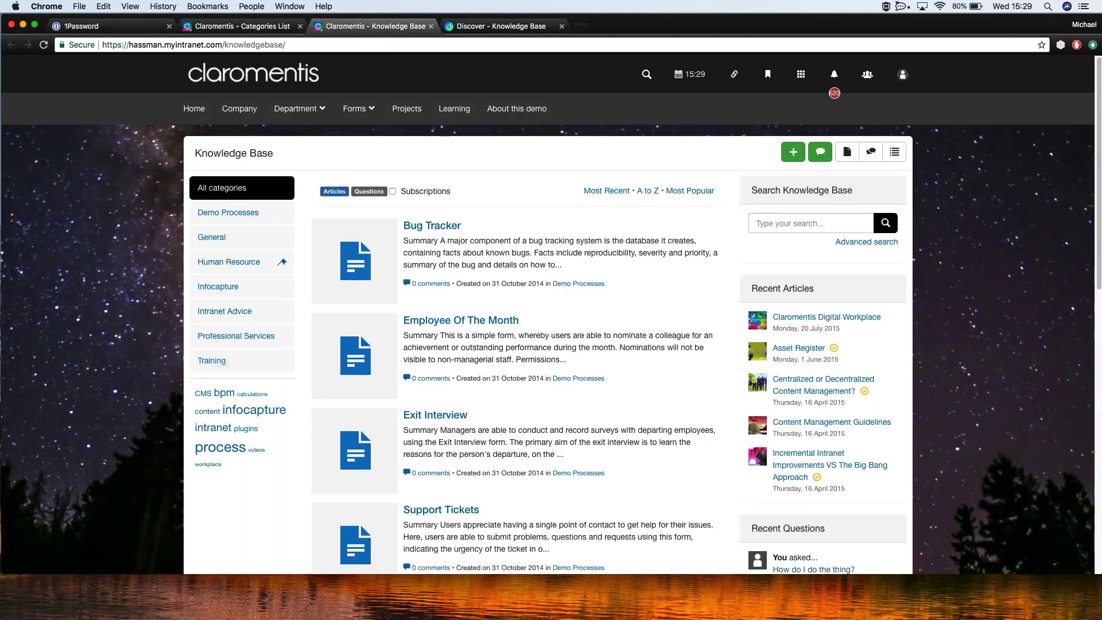
- Examine the Training category page with its cover image, description and available actions
click(203, 364)
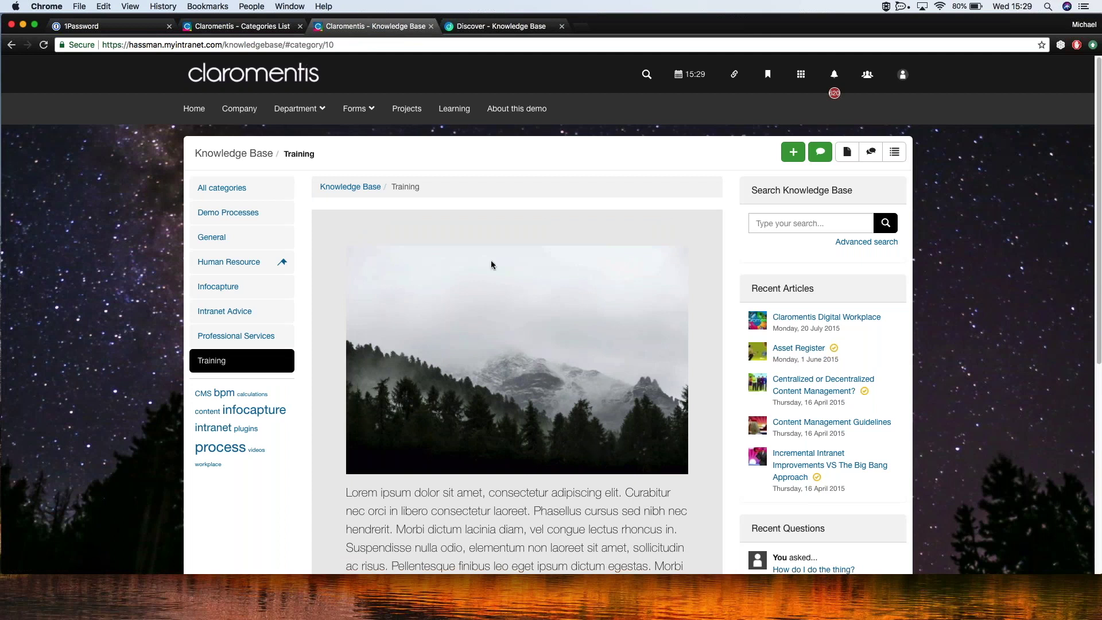
scroll(490, 284, down, 5)
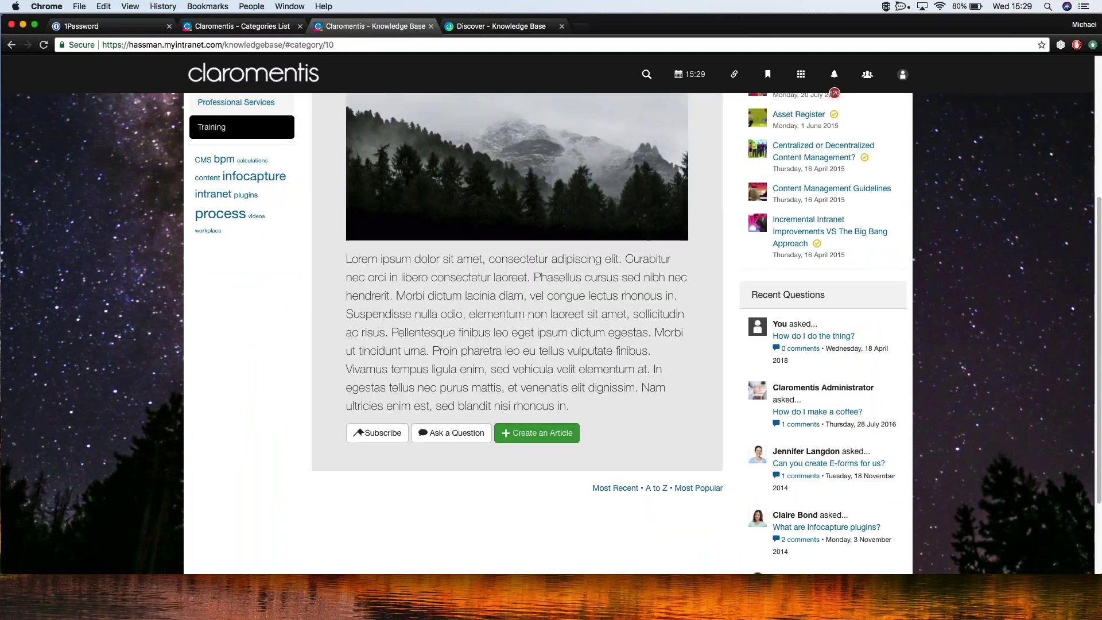
scroll(494, 269, up, 4)
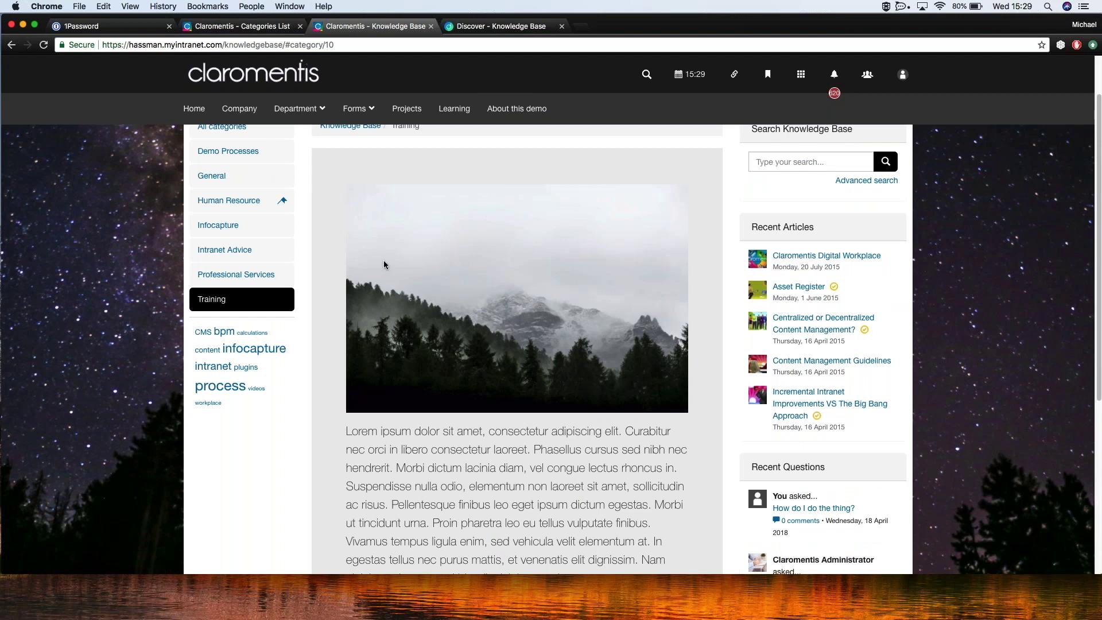
scroll(378, 270, down, 2)
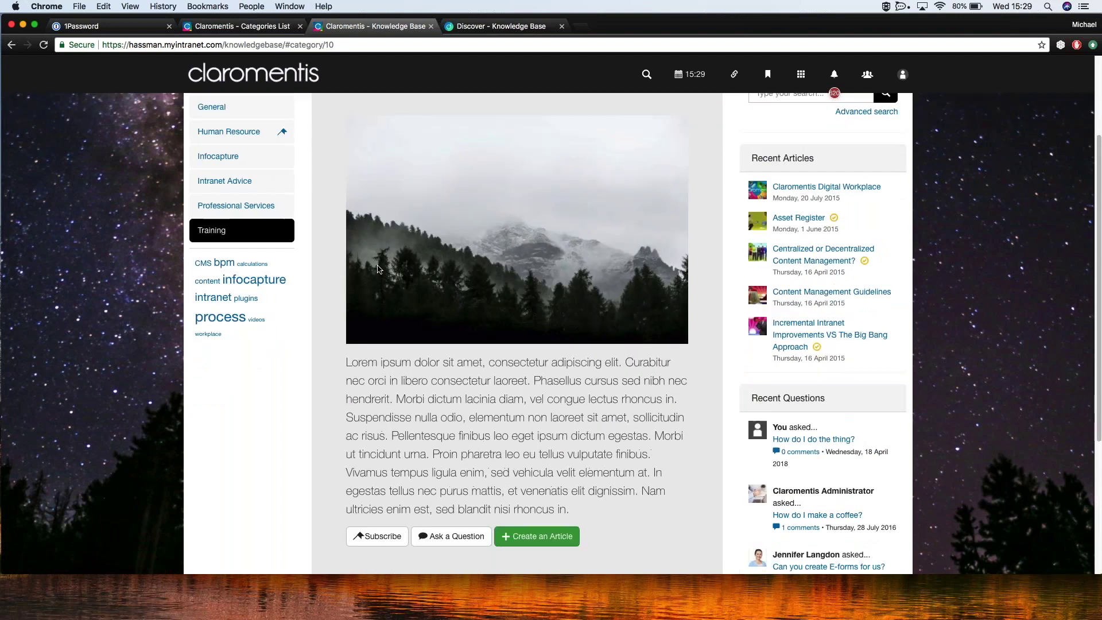
drag(351, 362, 650, 453)
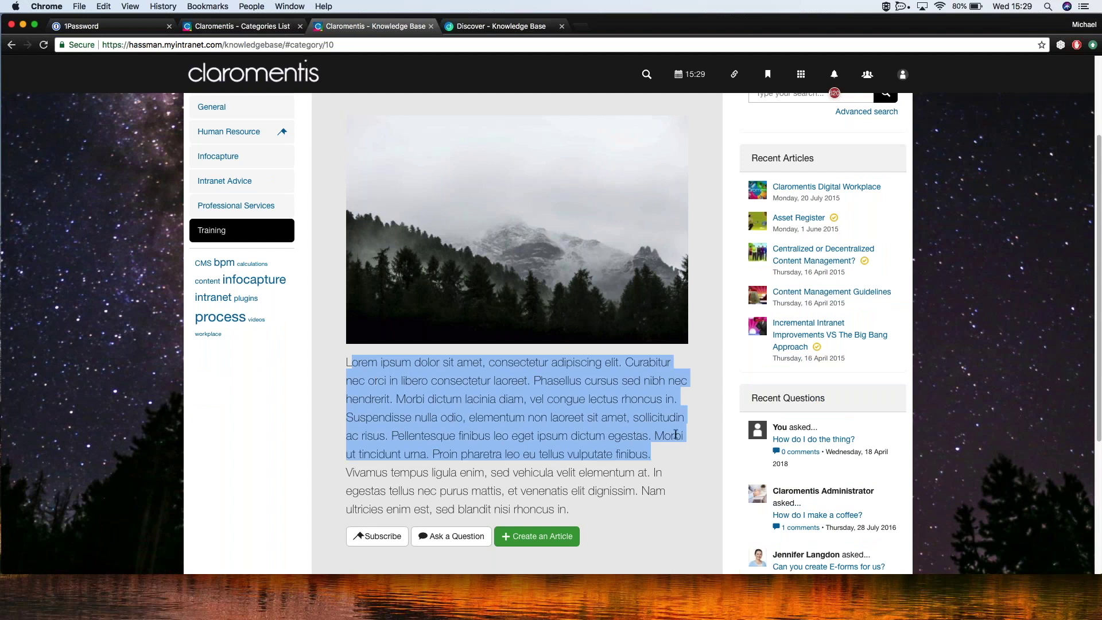
scroll(531, 358, down, 1)
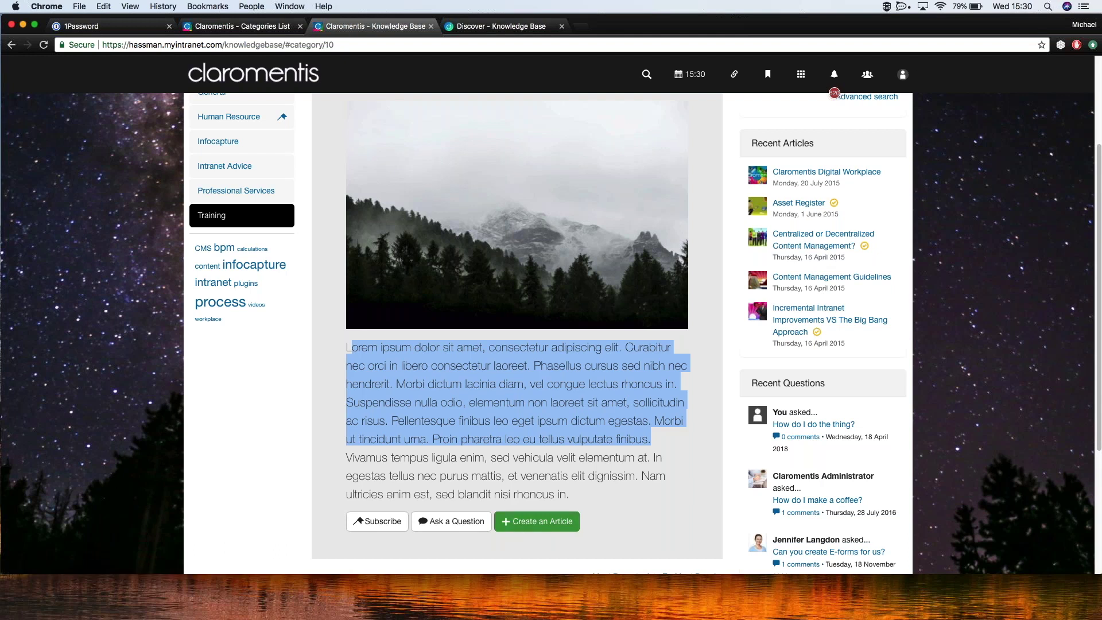
- Start a new article in the Training category and set its language to German
click(528, 522)
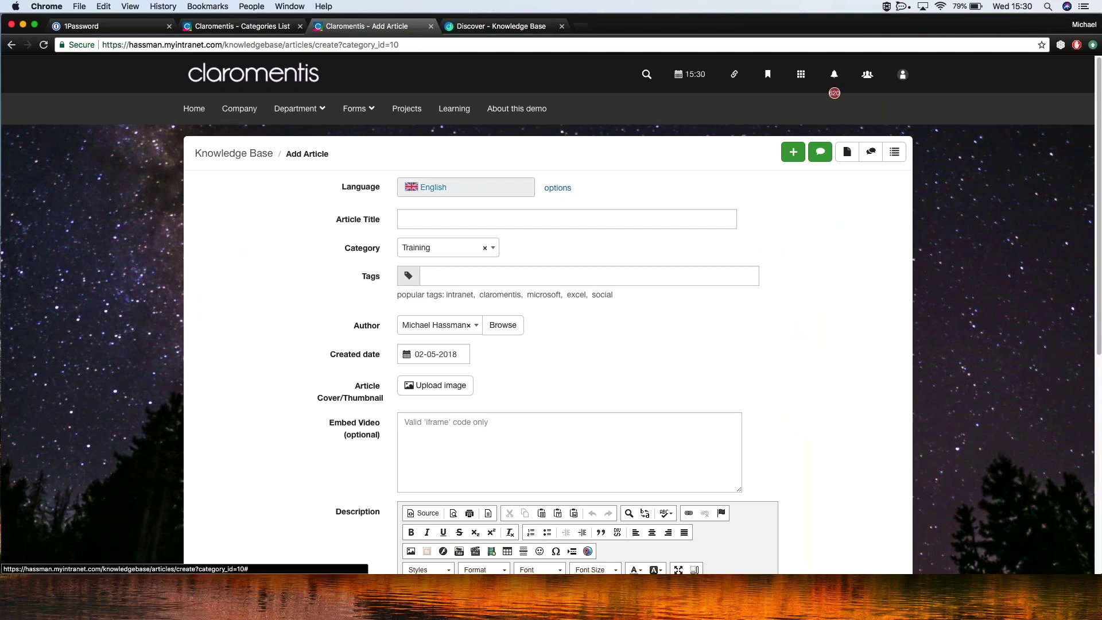
click(456, 189)
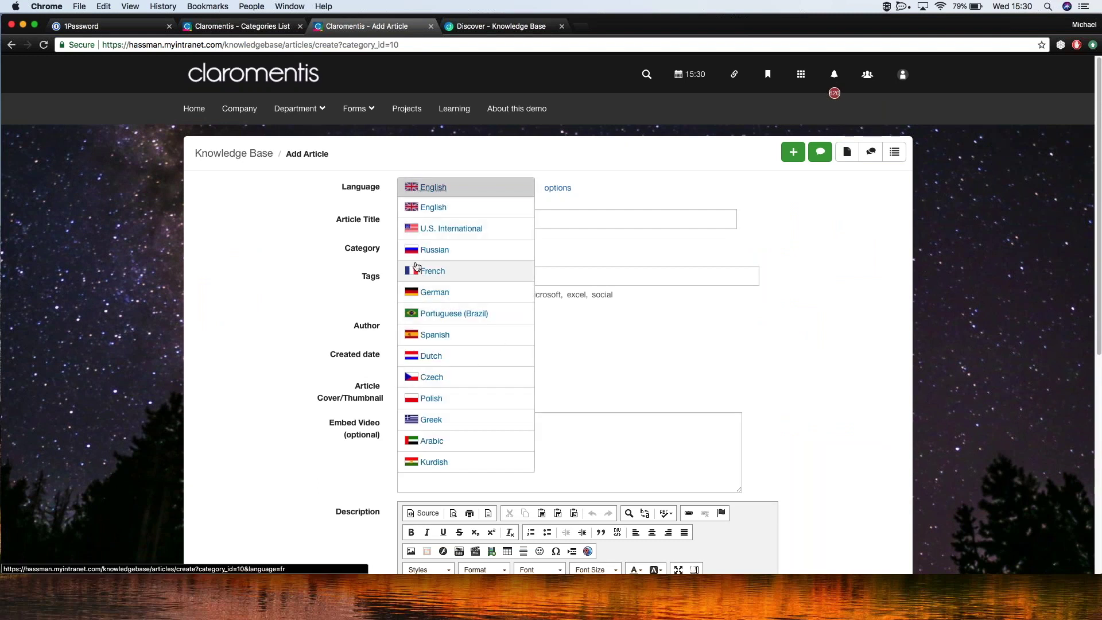
click(419, 299)
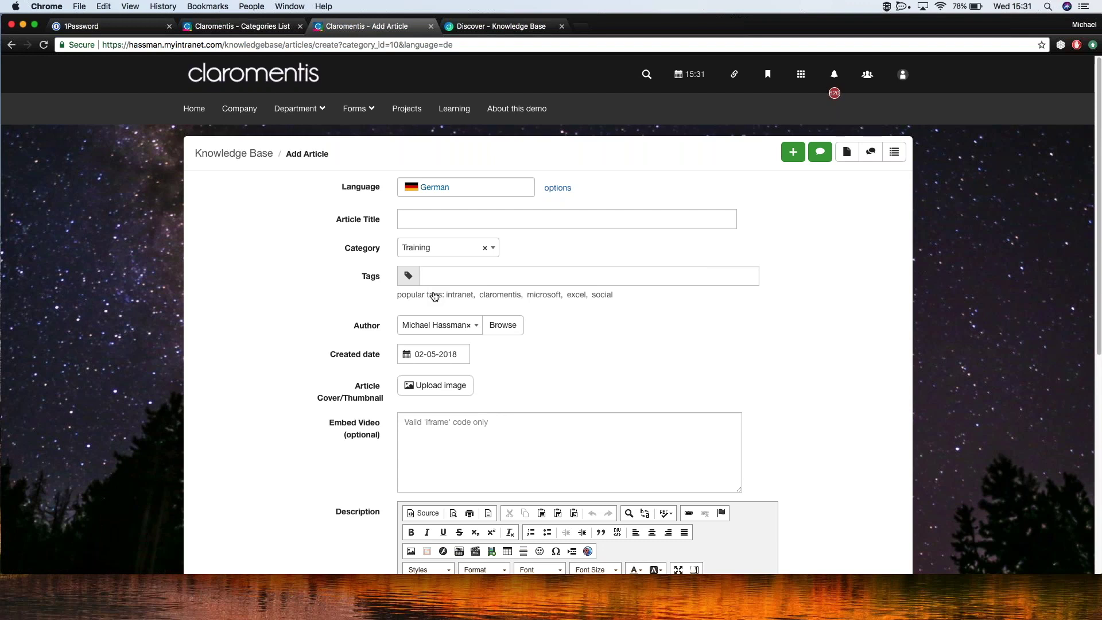
- Return to the Knowledge Base admin and open the Claromentis Digital Workplace article for editing from the articles list
click(241, 26)
click(556, 436)
click(214, 199)
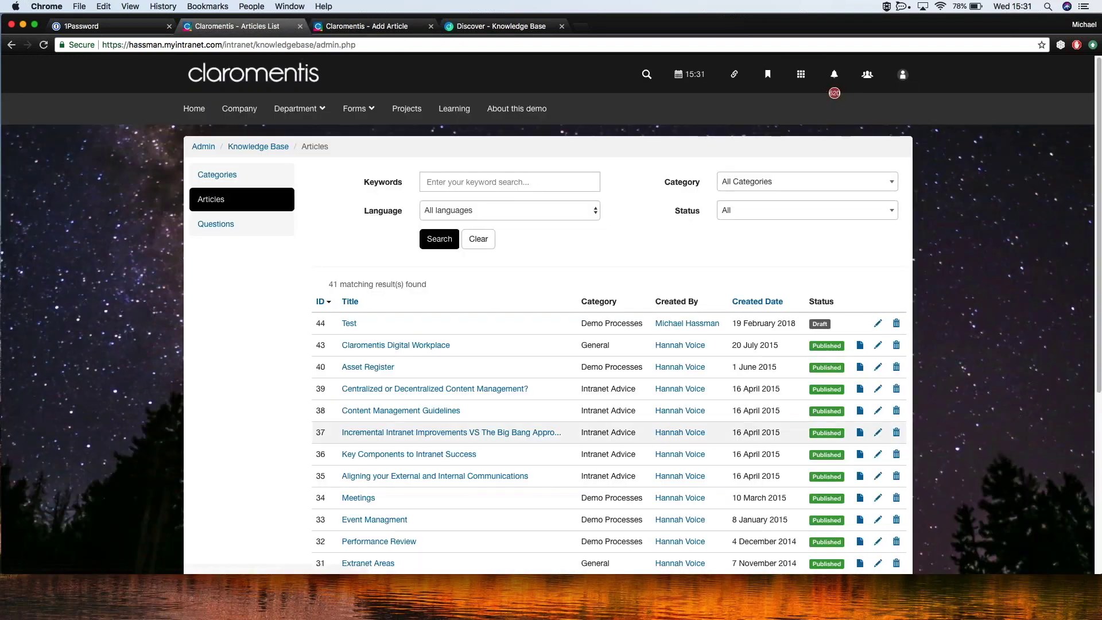
click(878, 347)
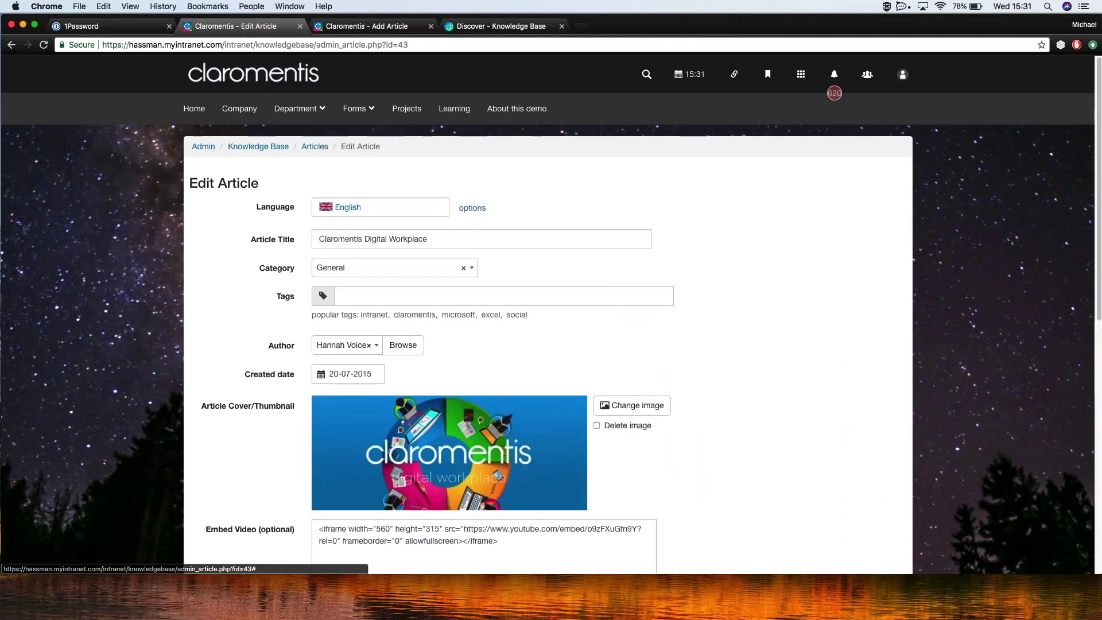
- Look over the article's edit form and set its current content to the U.S. International language
scroll(336, 275, down, 4)
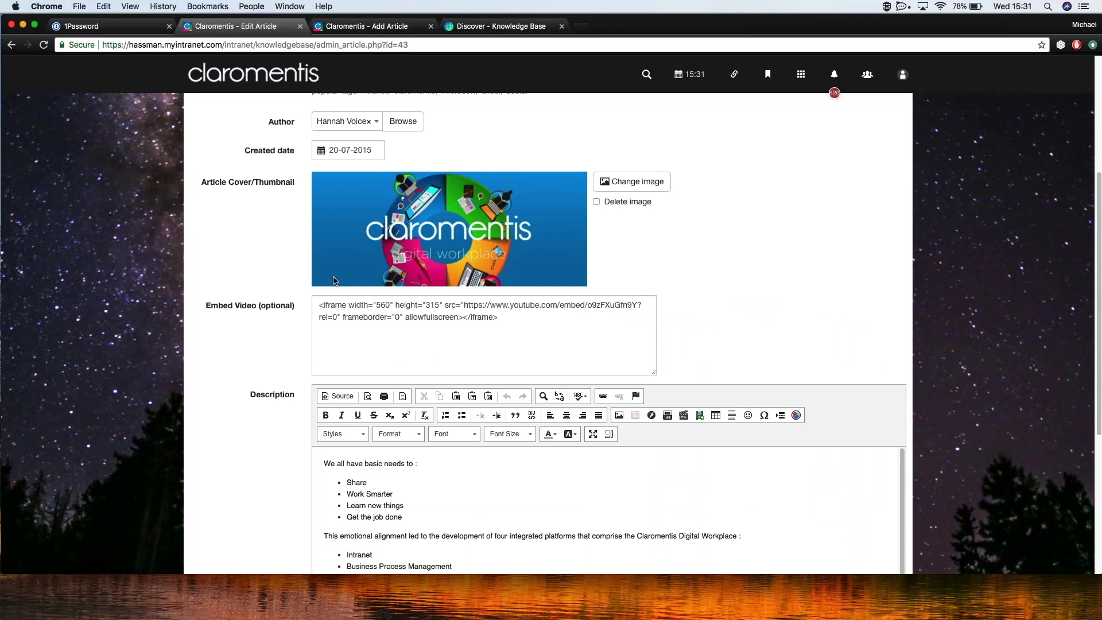
scroll(335, 275, up, 1)
scroll(336, 274, up, 3)
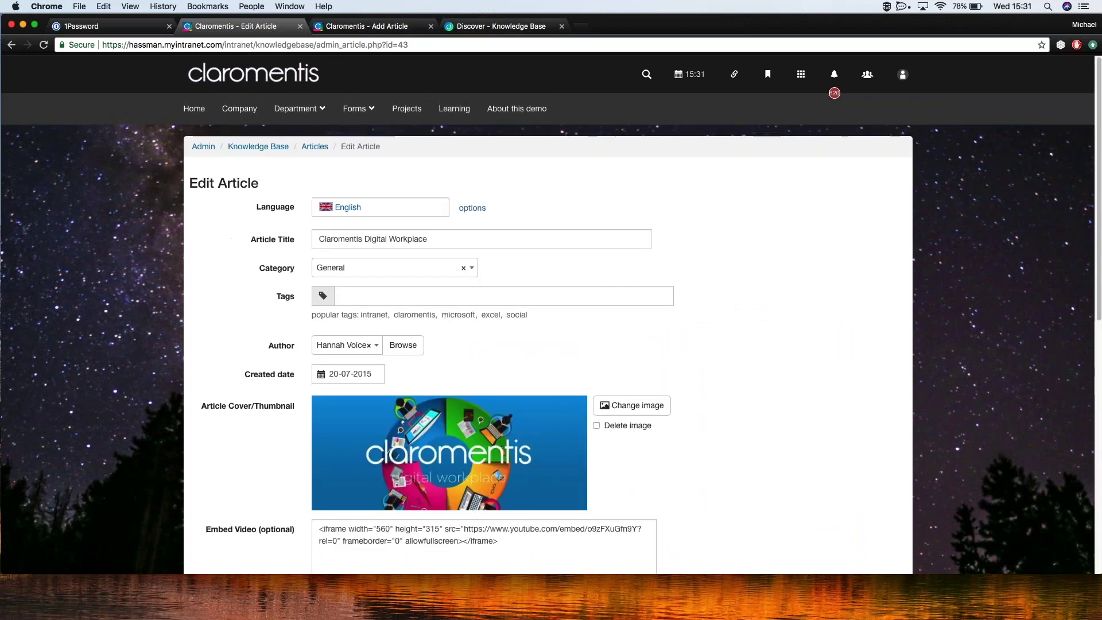
click(468, 211)
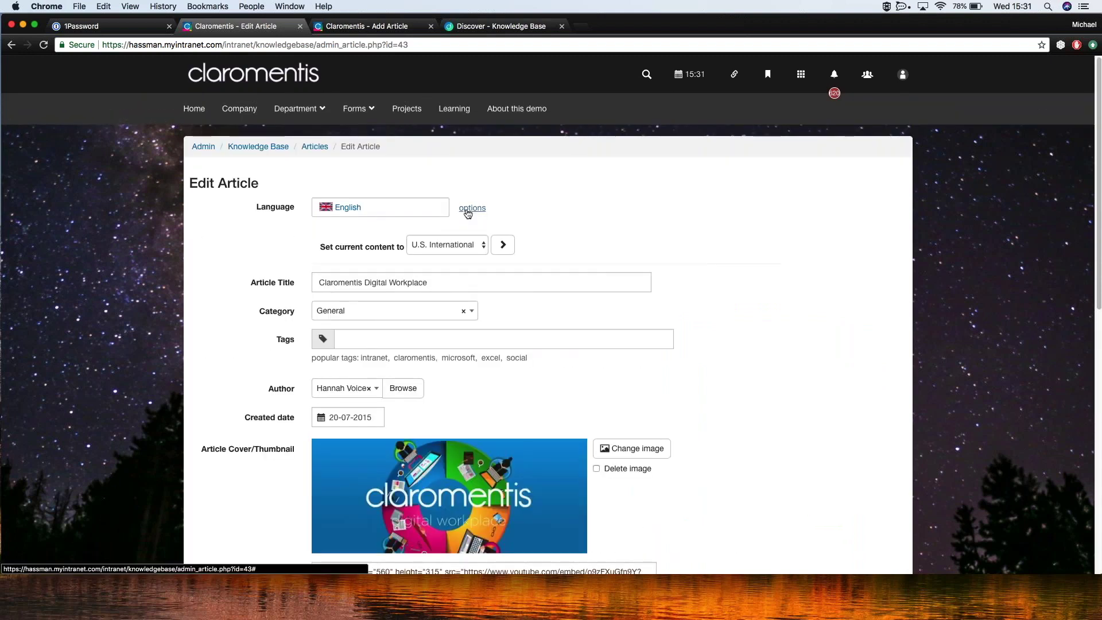
click(504, 248)
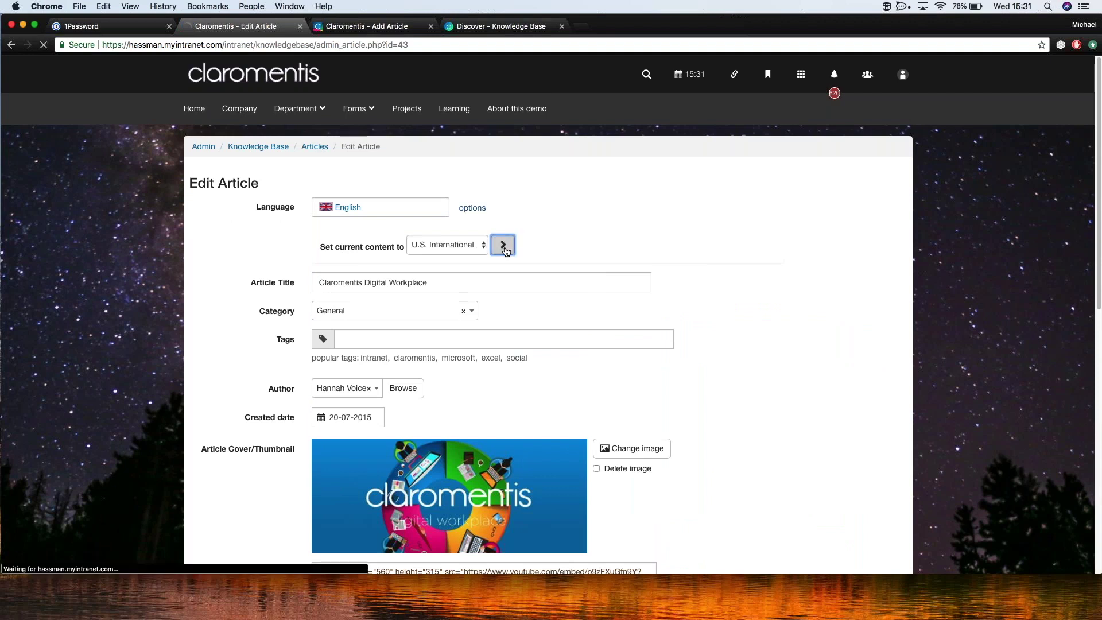
- Set the article's current content to German and save the updated article
click(471, 208)
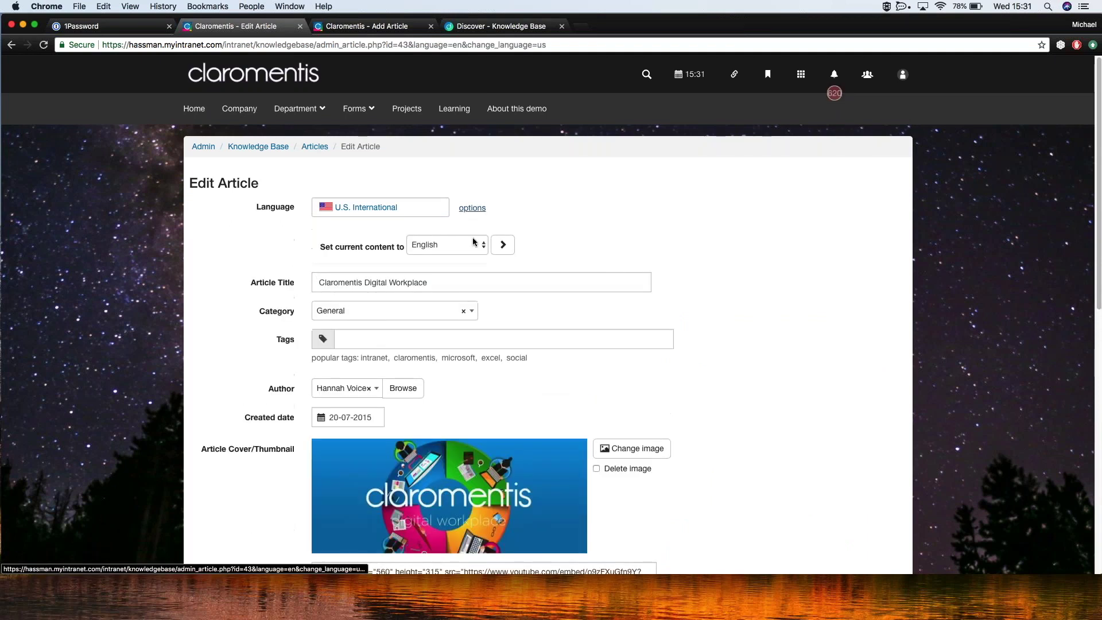
click(473, 238)
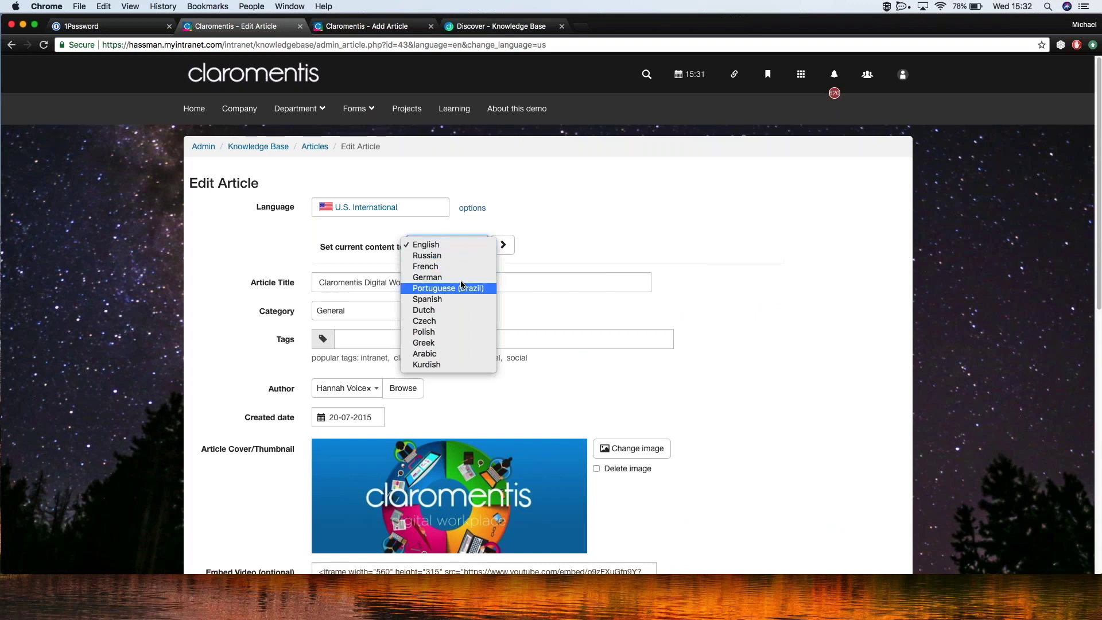
click(435, 276)
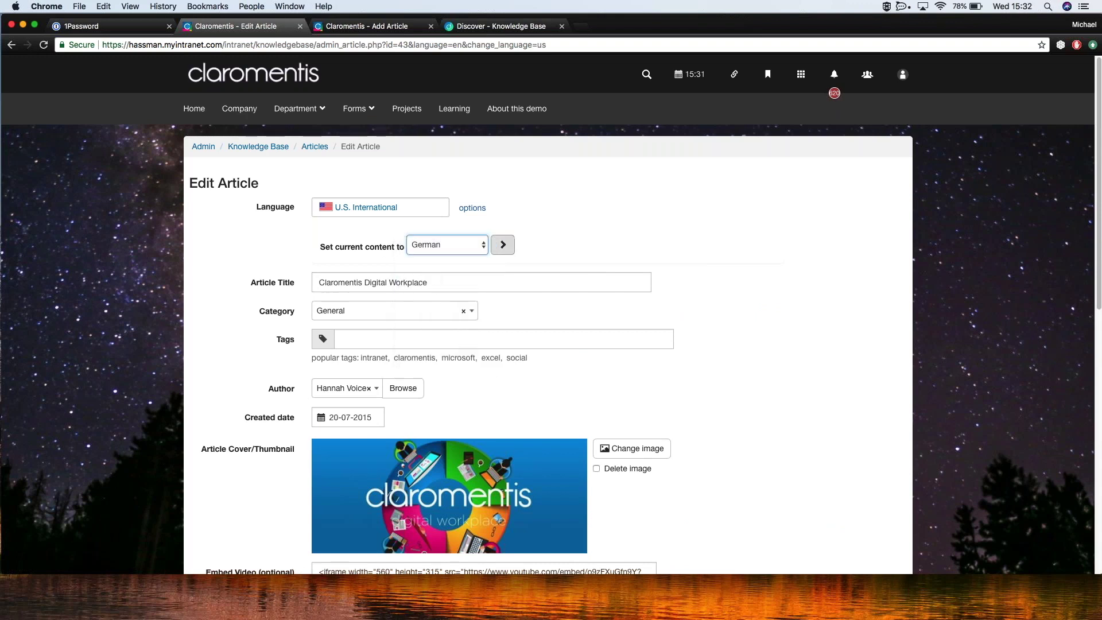
click(502, 244)
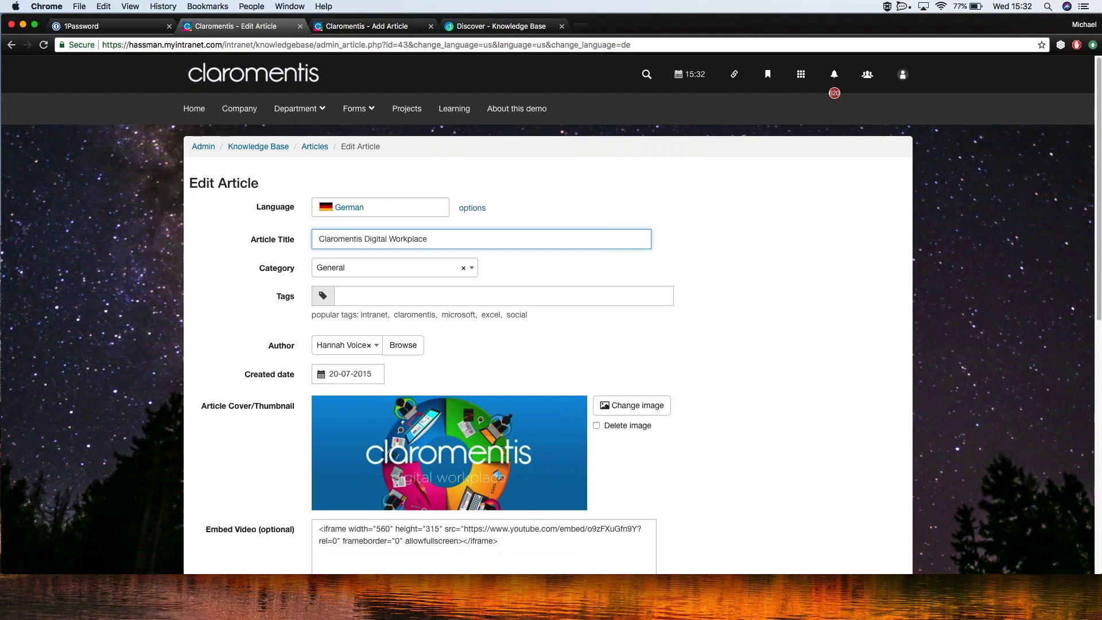
scroll(313, 354, down, 10)
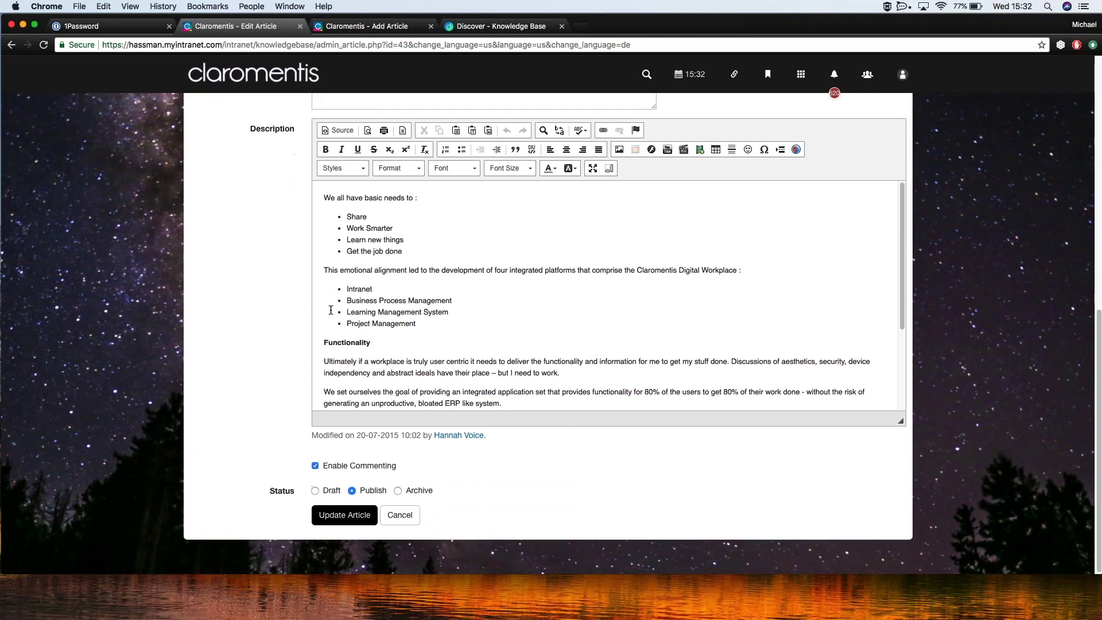
click(338, 516)
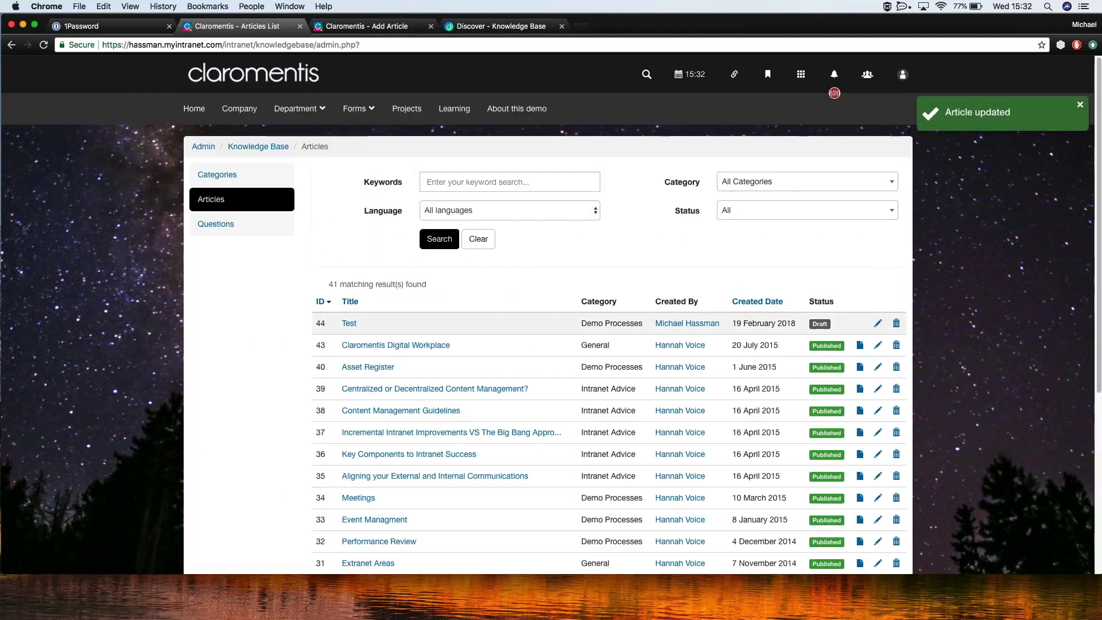
- View the published Claromentis Digital Workplace article, switch its display language to U.S. International and check the available languages
click(860, 347)
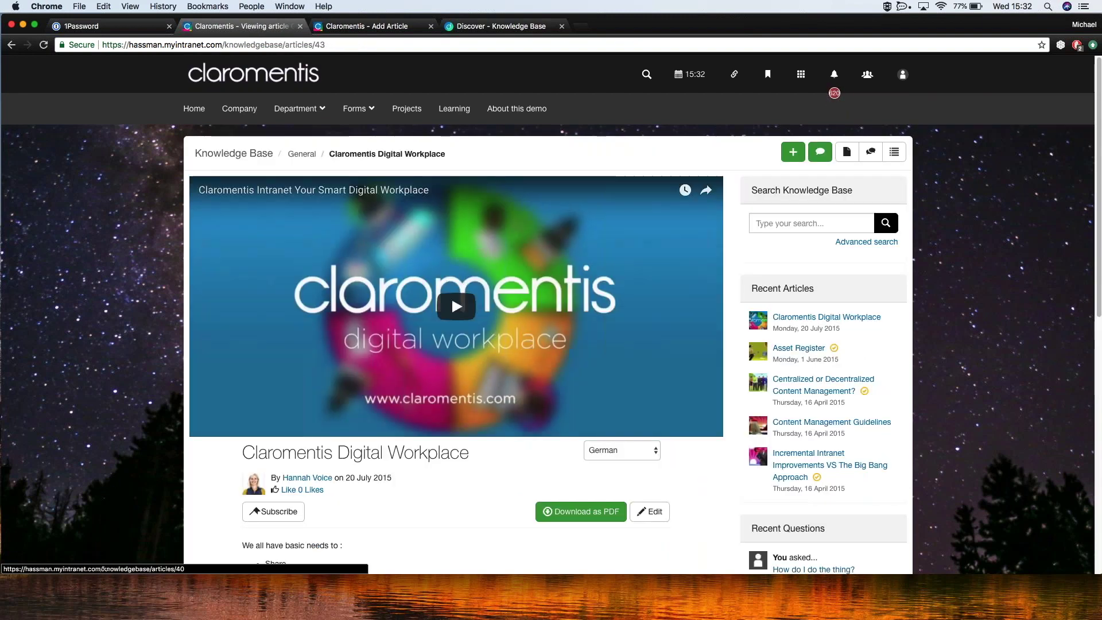
scroll(622, 367, down, 3)
click(625, 355)
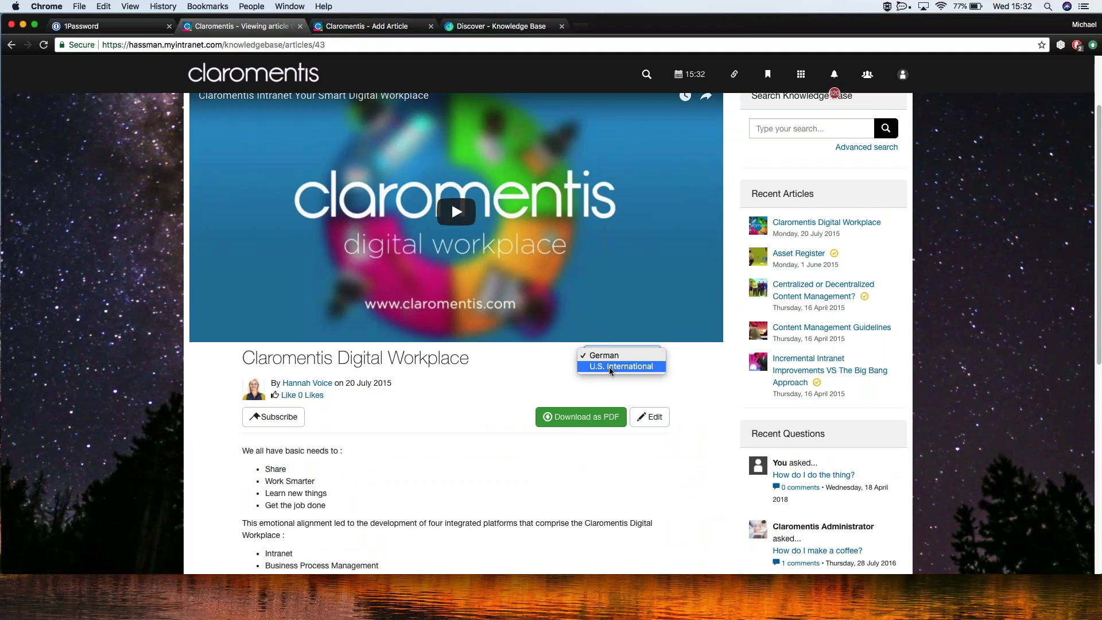
click(609, 369)
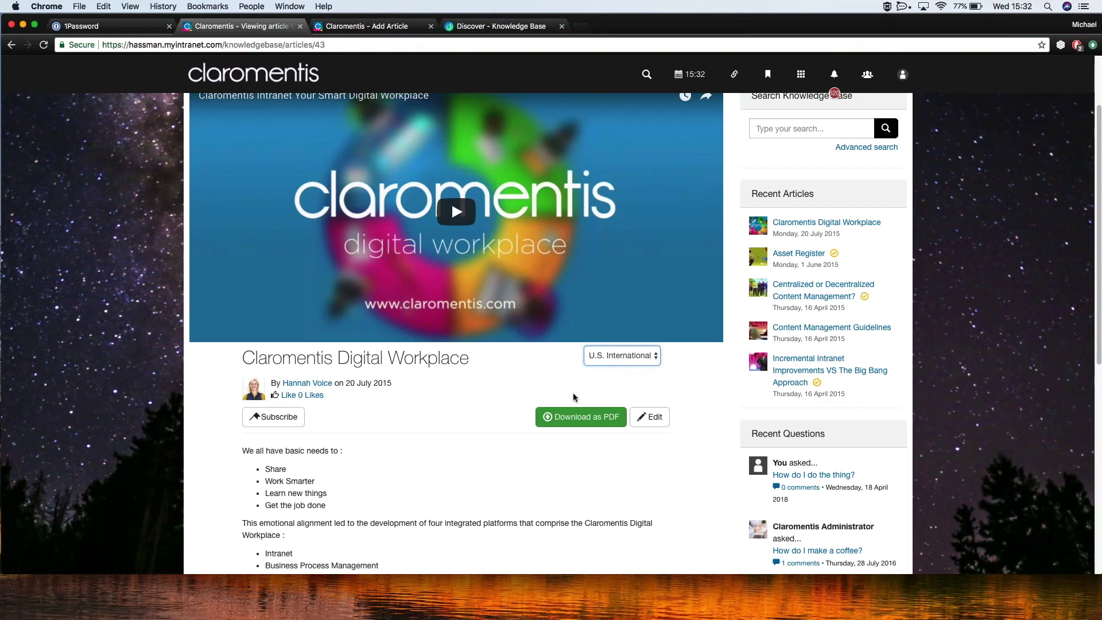
click(609, 361)
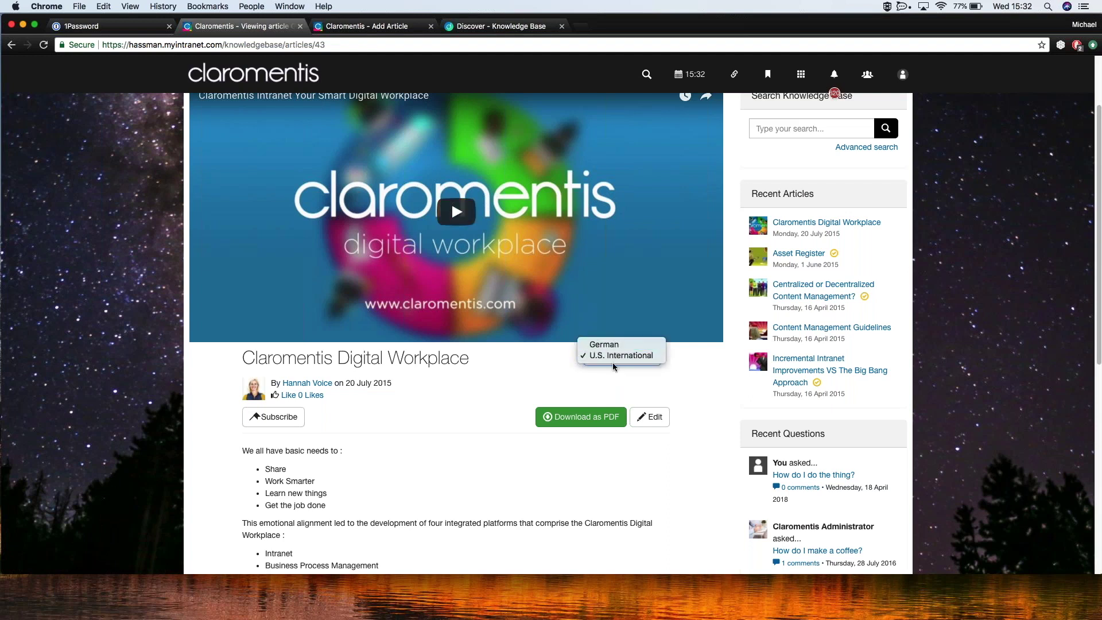
click(601, 334)
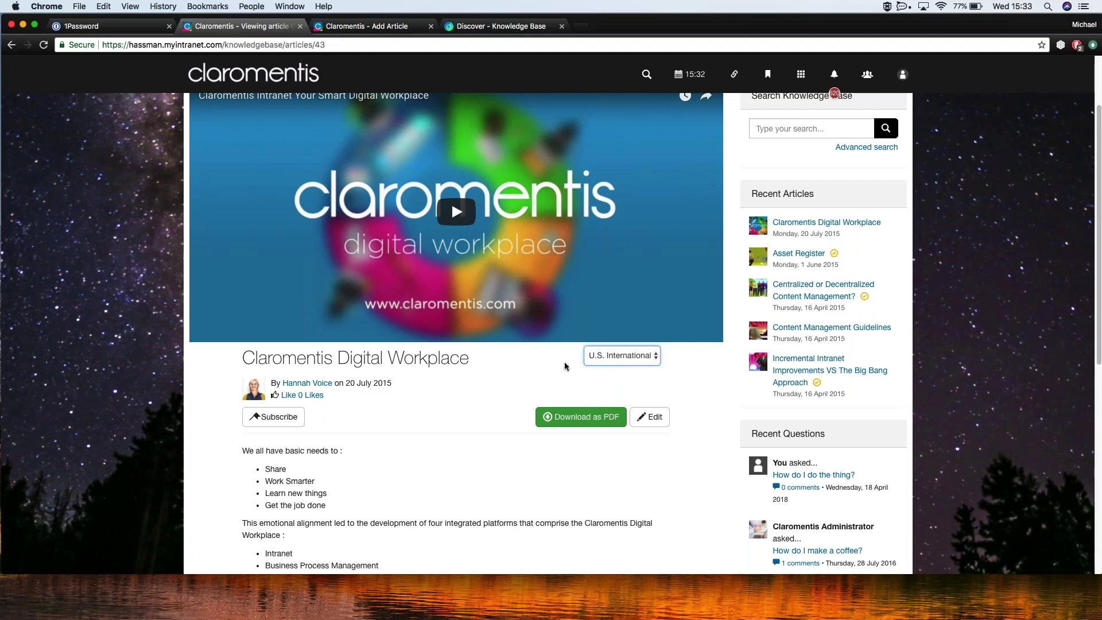
- Open the personal settings of the signed-in account and show the interface options
click(912, 78)
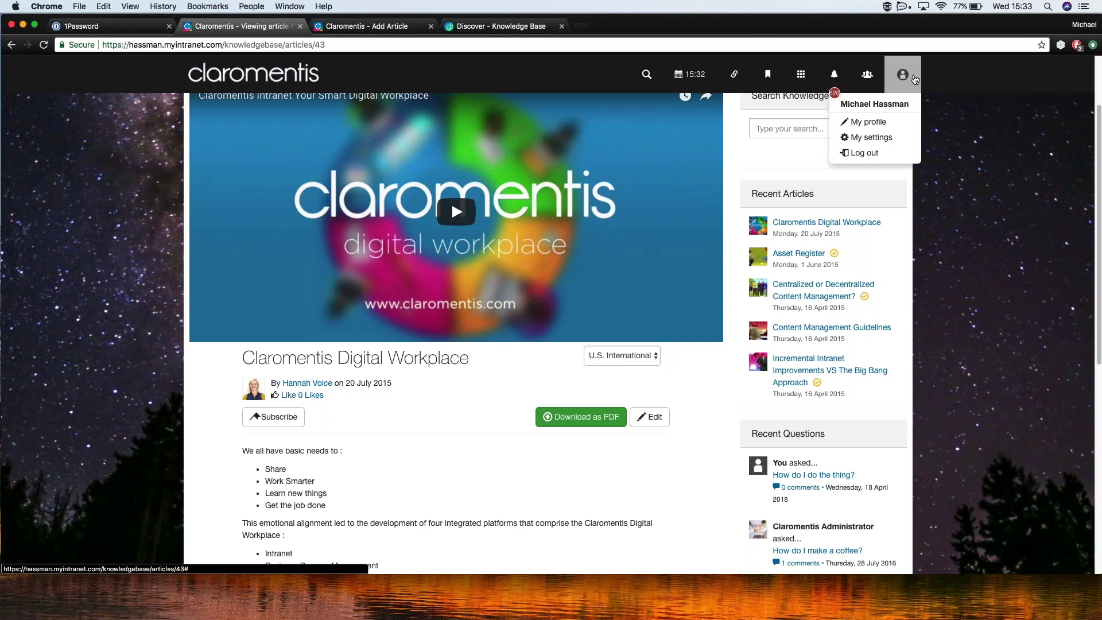
click(869, 139)
click(906, 78)
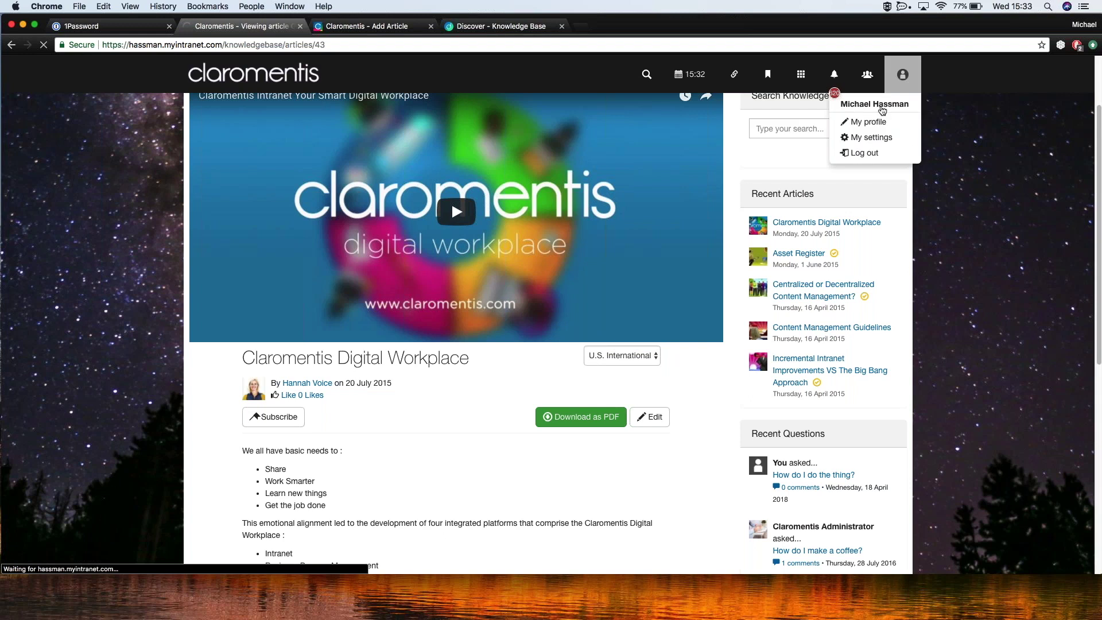
click(863, 136)
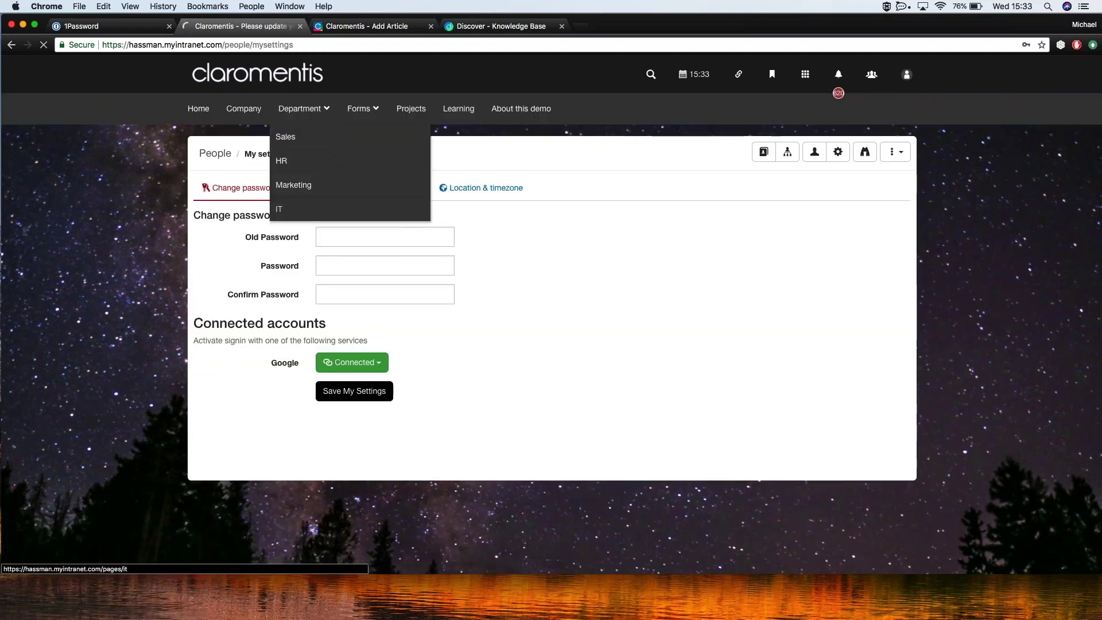
click(321, 188)
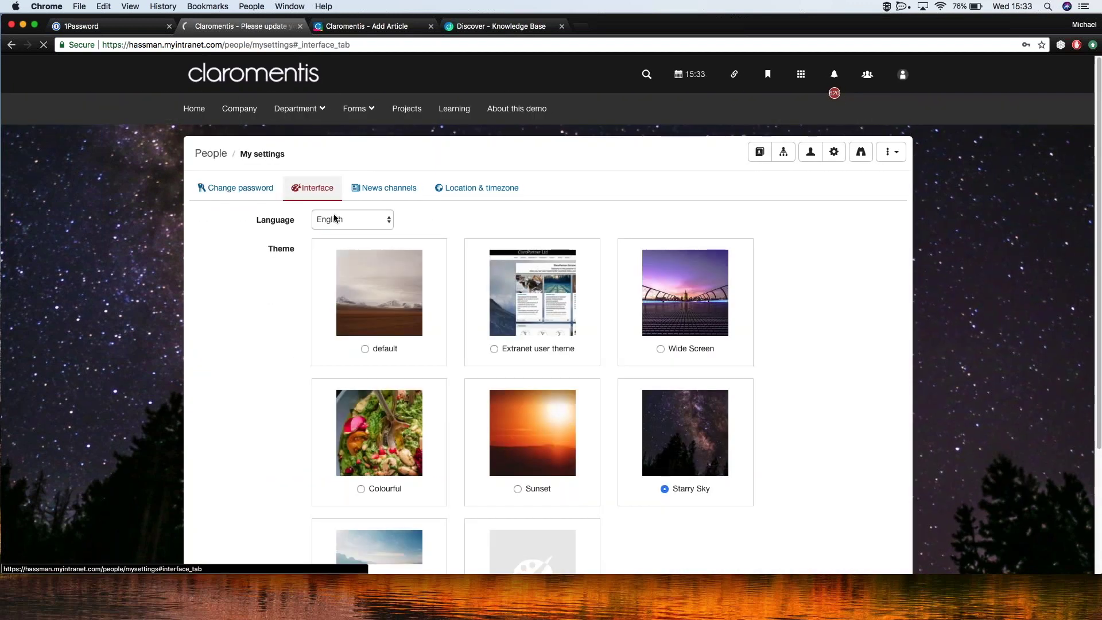
- Set the interface language to French and save the settings
click(336, 219)
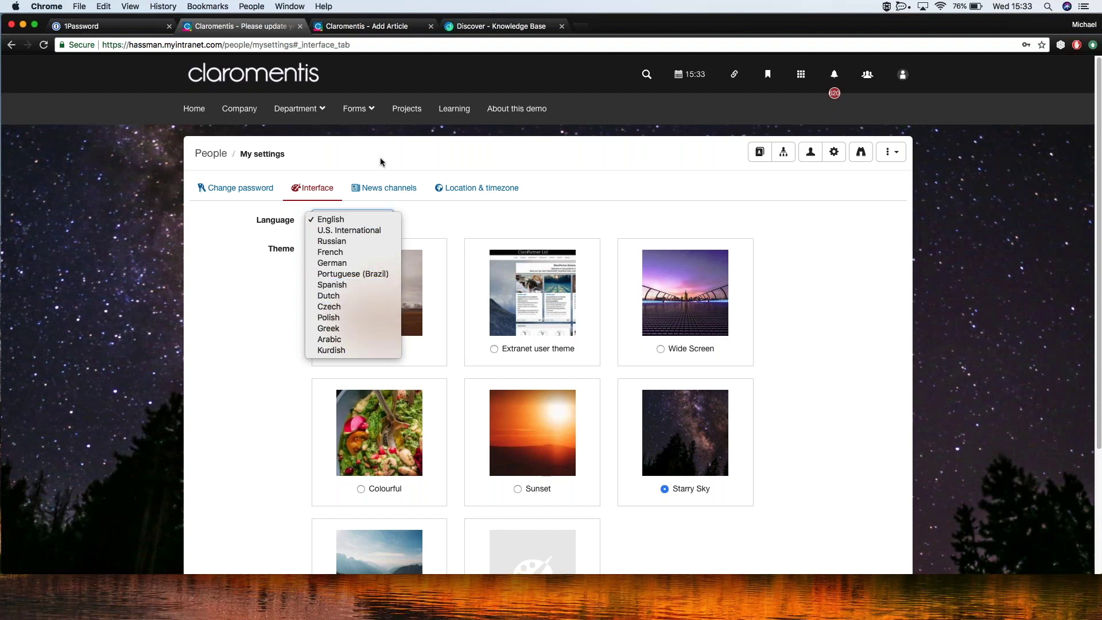
click(361, 253)
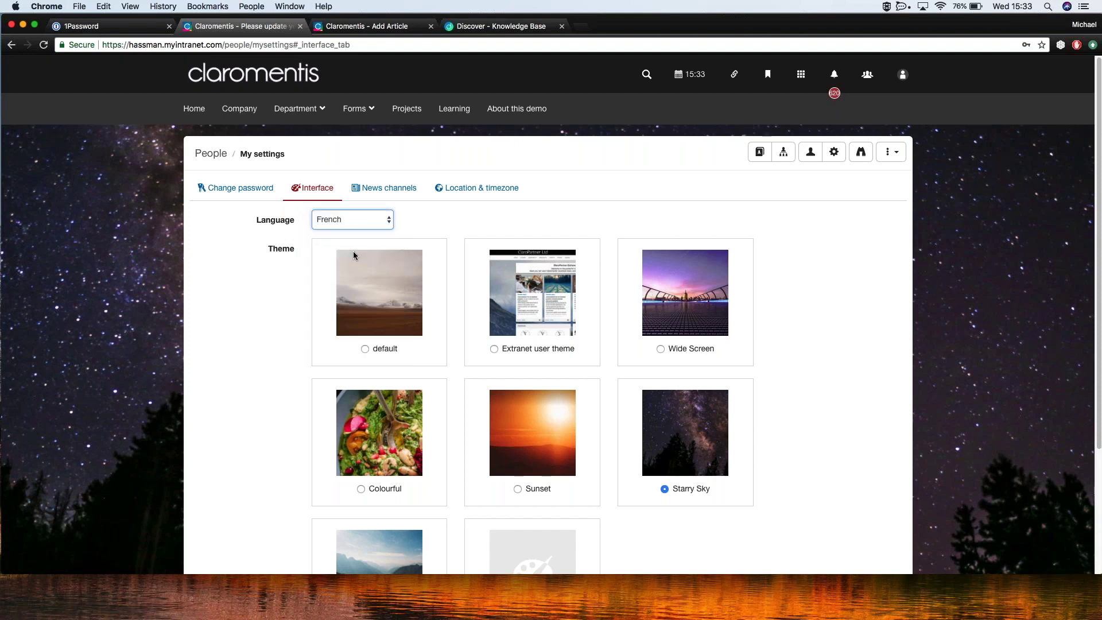
scroll(359, 443, down, 3)
click(350, 515)
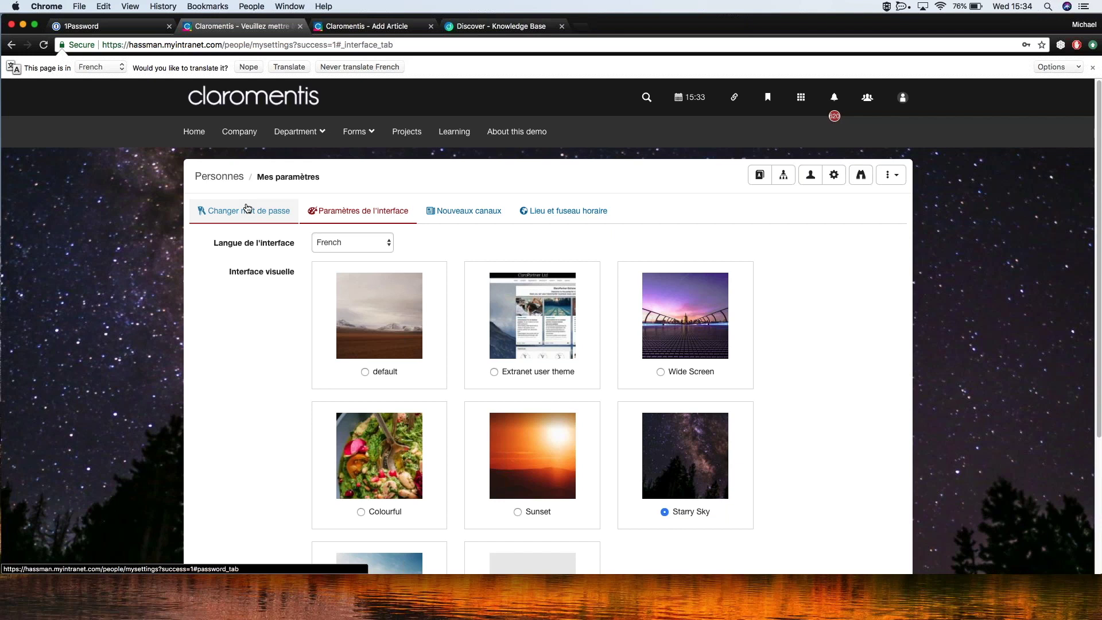
- Set the interface language back to English and save the settings
click(351, 246)
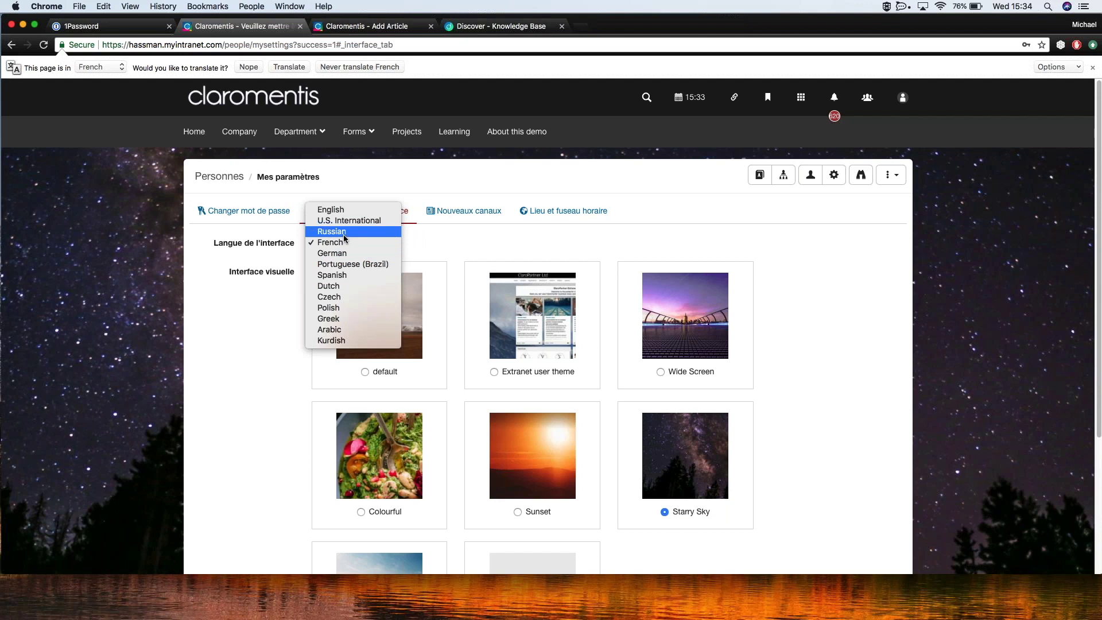
click(330, 209)
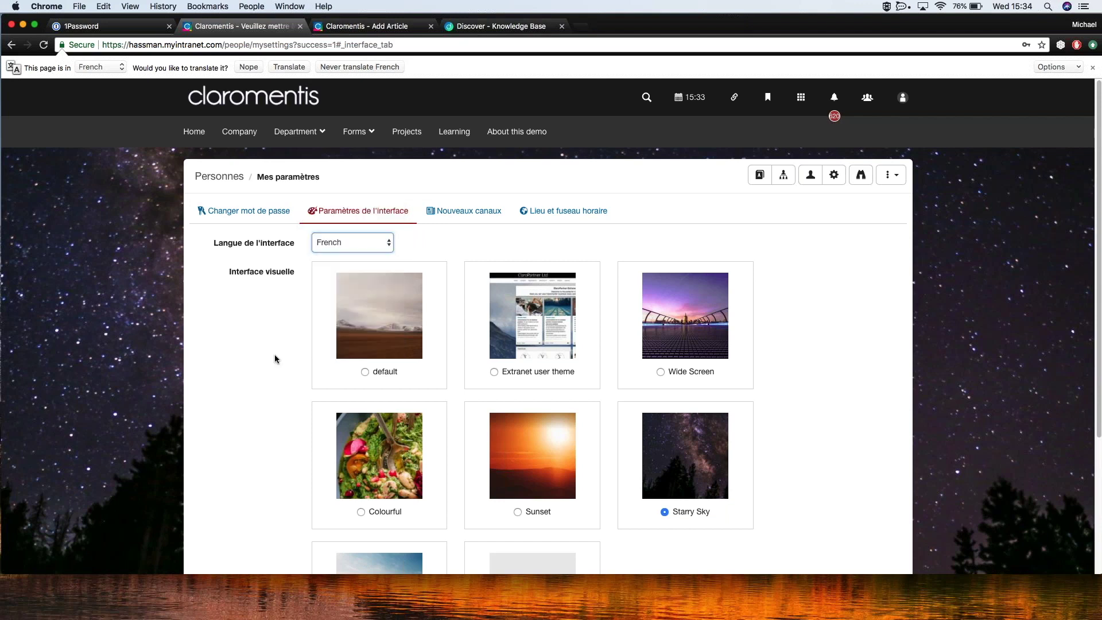
scroll(265, 367, down, 3)
click(337, 515)
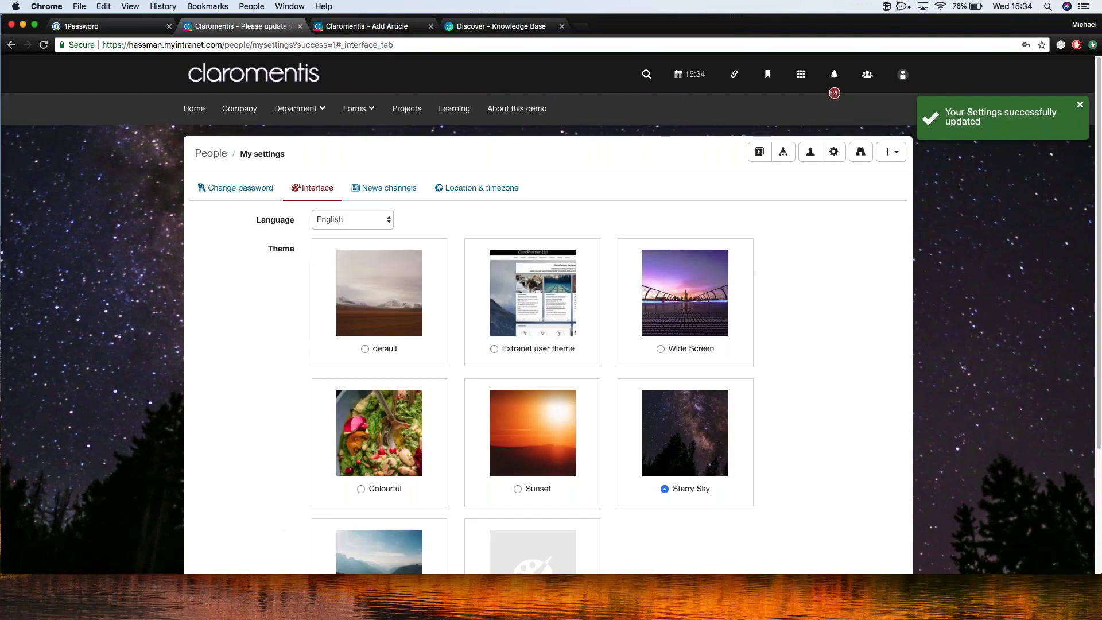
- Search the applications for "kno", open the Knowledge Base and start adding a new article
click(726, 85)
click(792, 84)
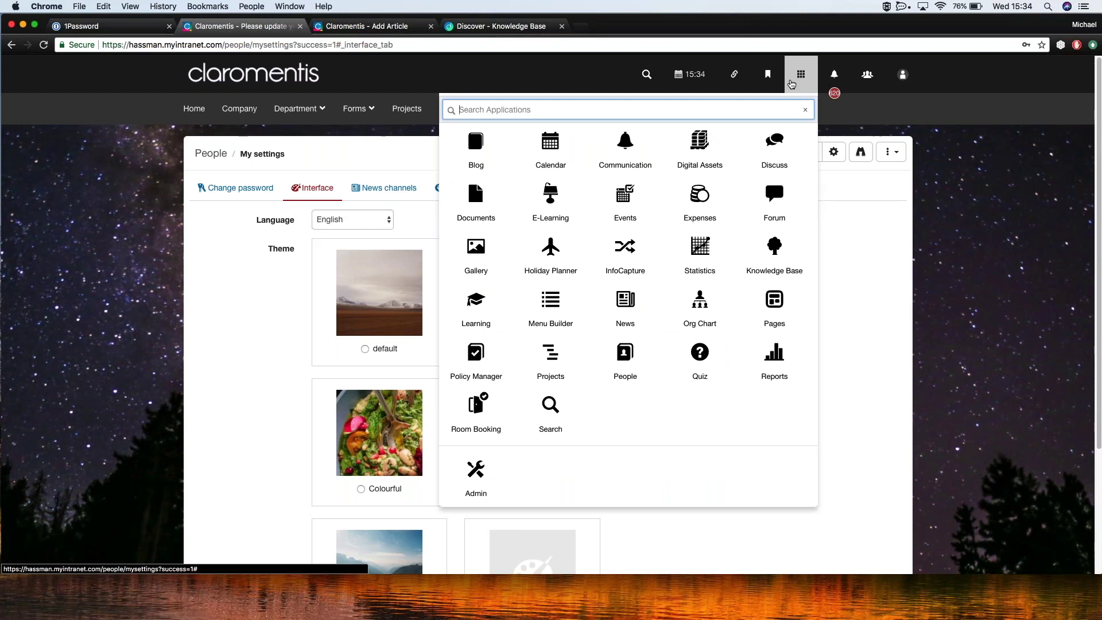
text(kno)
key(Return)
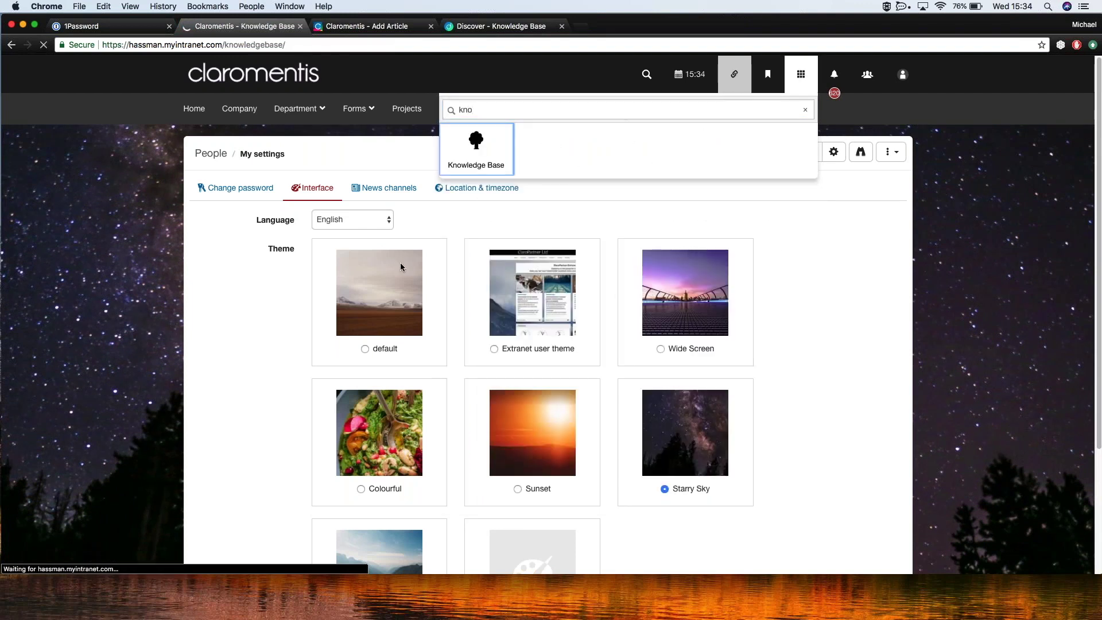
click(794, 153)
click(471, 216)
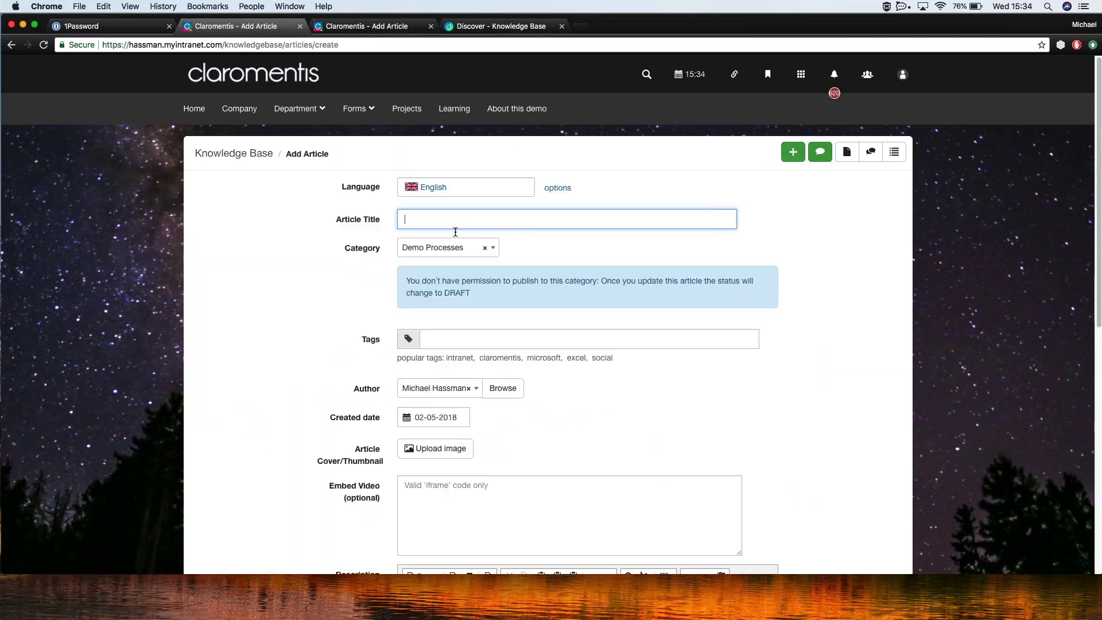
- Highlight the publishing permission notice for the Demo Processes category and switch the new article's category to Training
drag(492, 297, 369, 271)
click(506, 299)
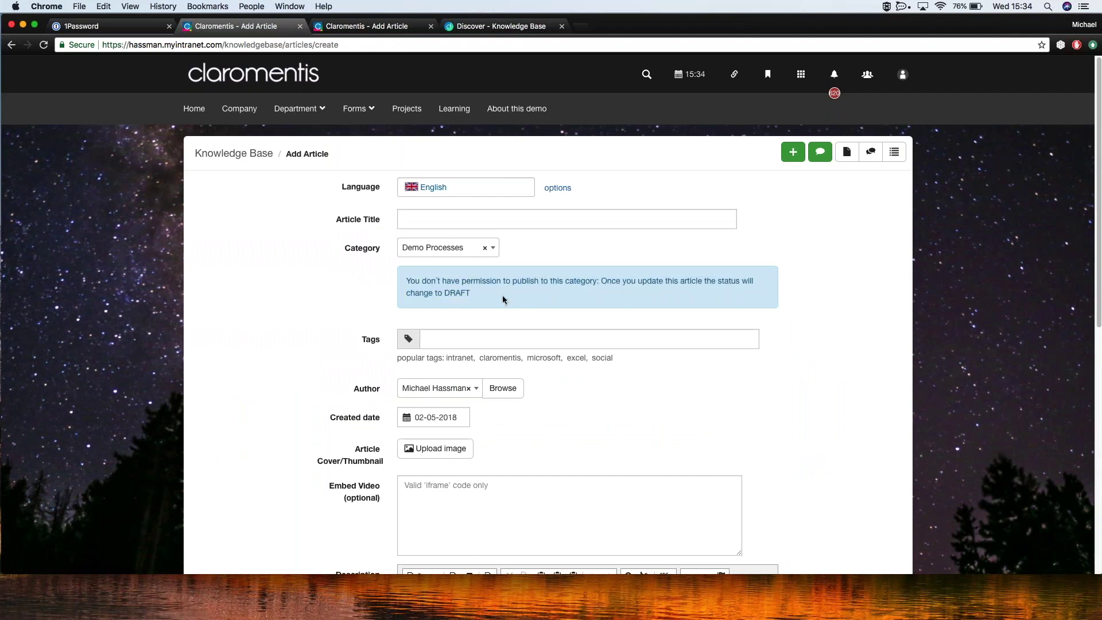
drag(497, 291, 404, 280)
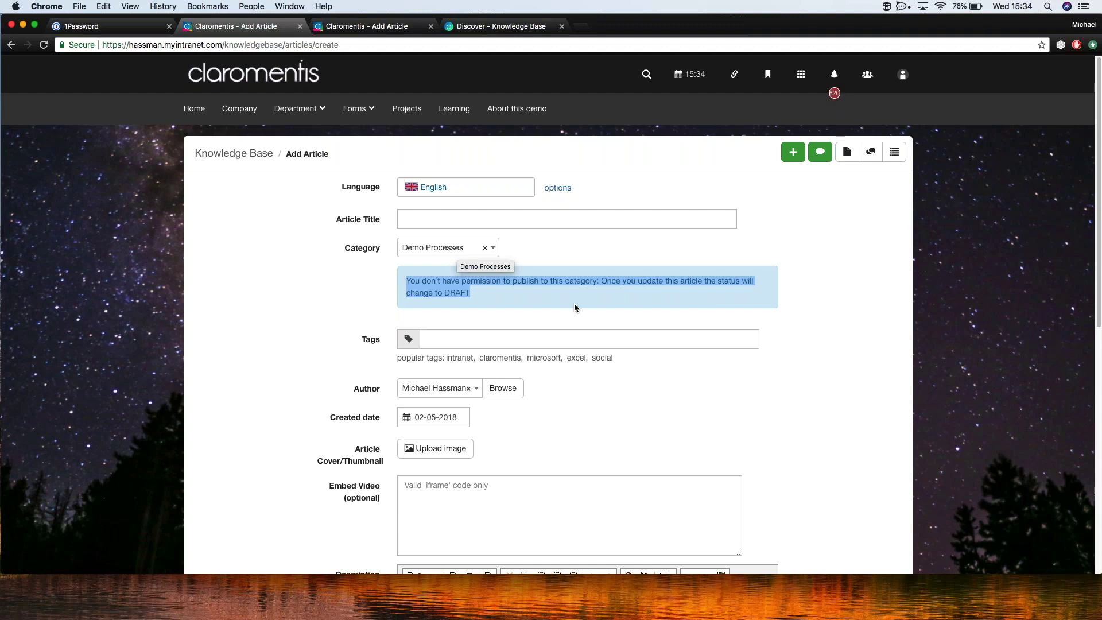
click(591, 295)
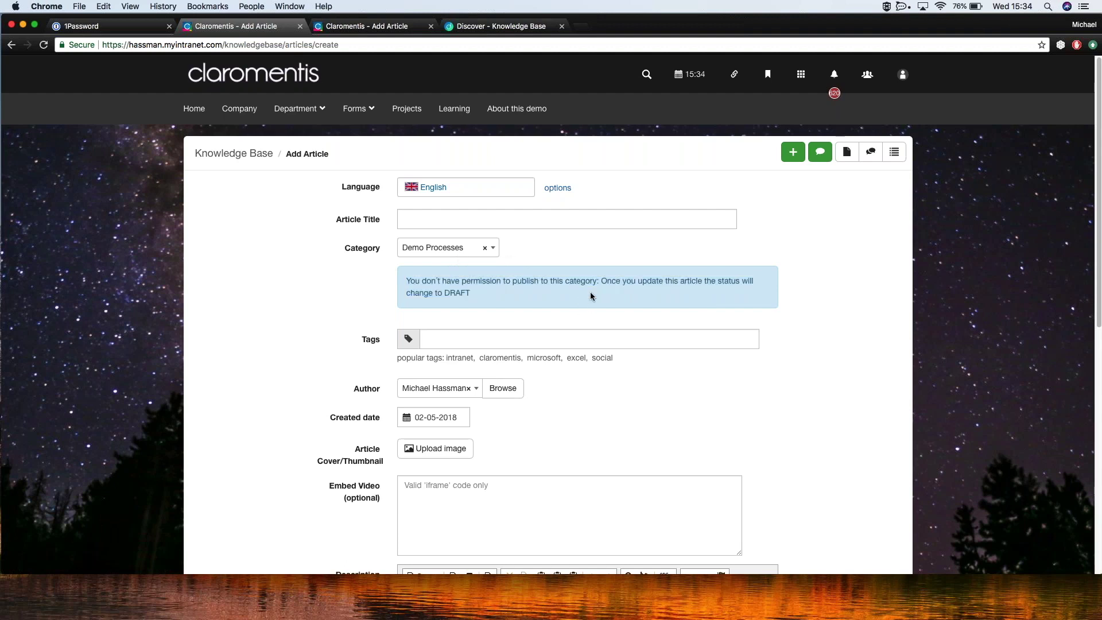
click(448, 247)
scroll(454, 326, down, 1)
click(439, 385)
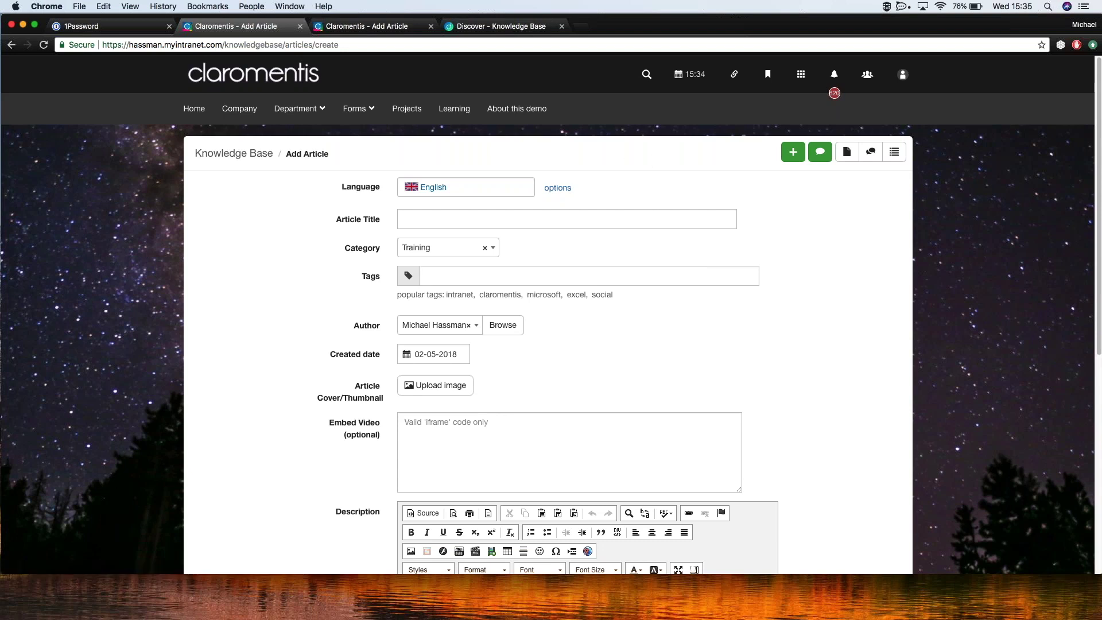
- Choose English as the language of the new article
click(494, 190)
click(493, 189)
click(492, 188)
click(450, 211)
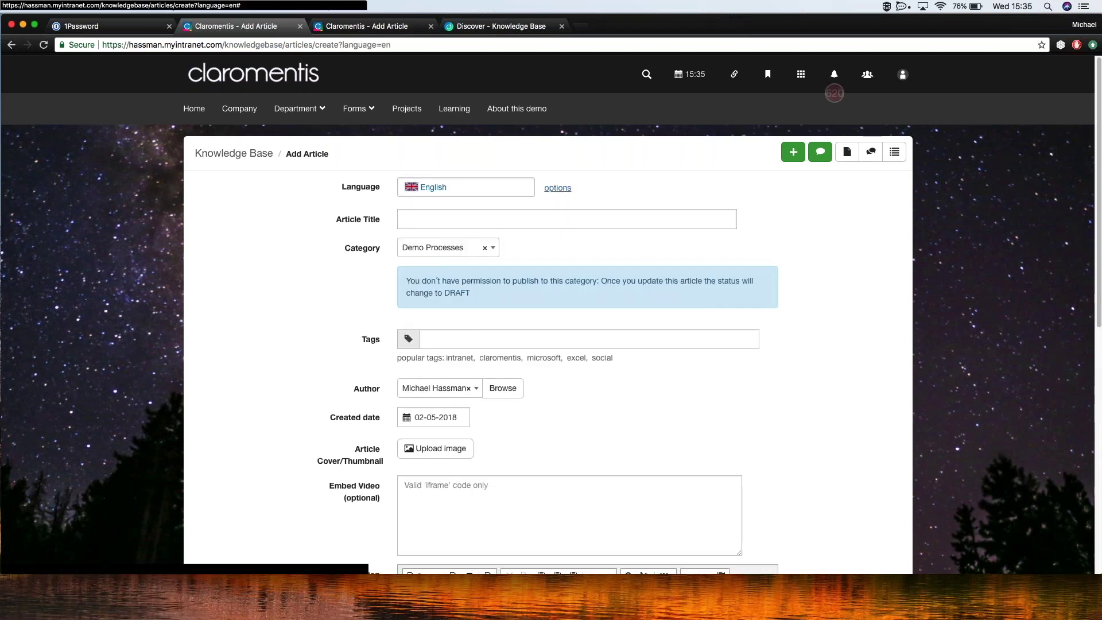
- Set the English article's category to Training and show the options for setting the current content's language
click(461, 250)
scroll(427, 379, down, 1)
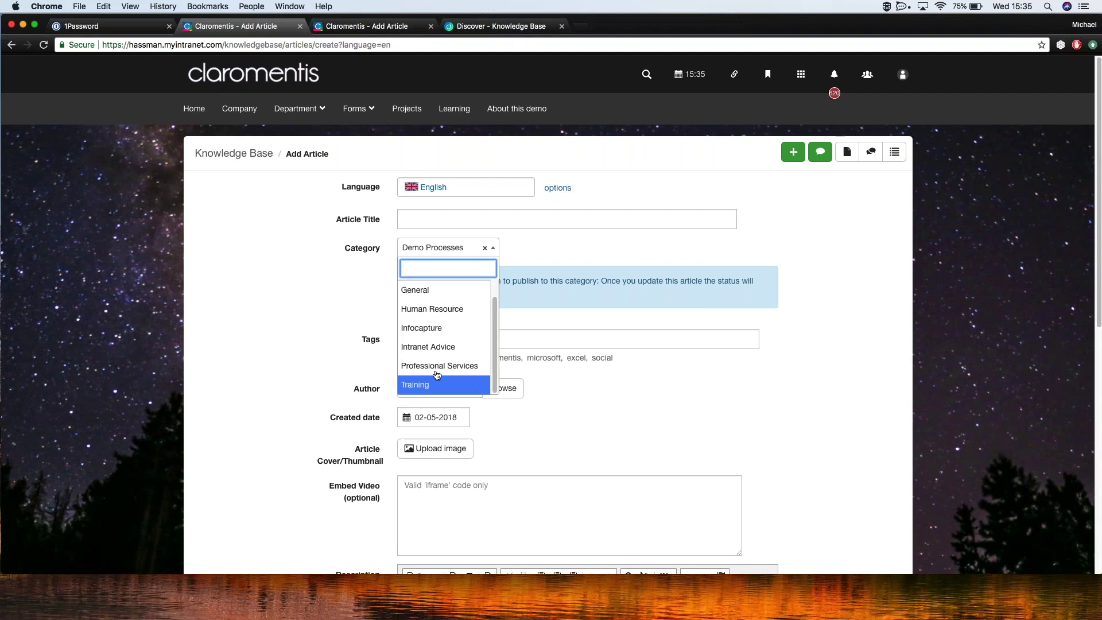
click(427, 383)
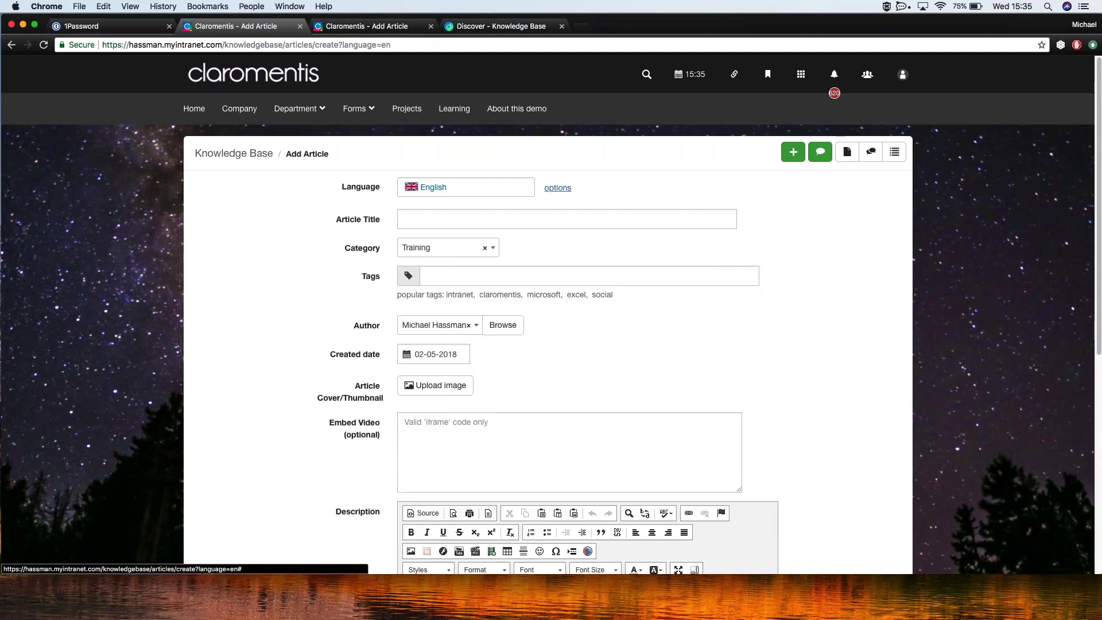
click(557, 188)
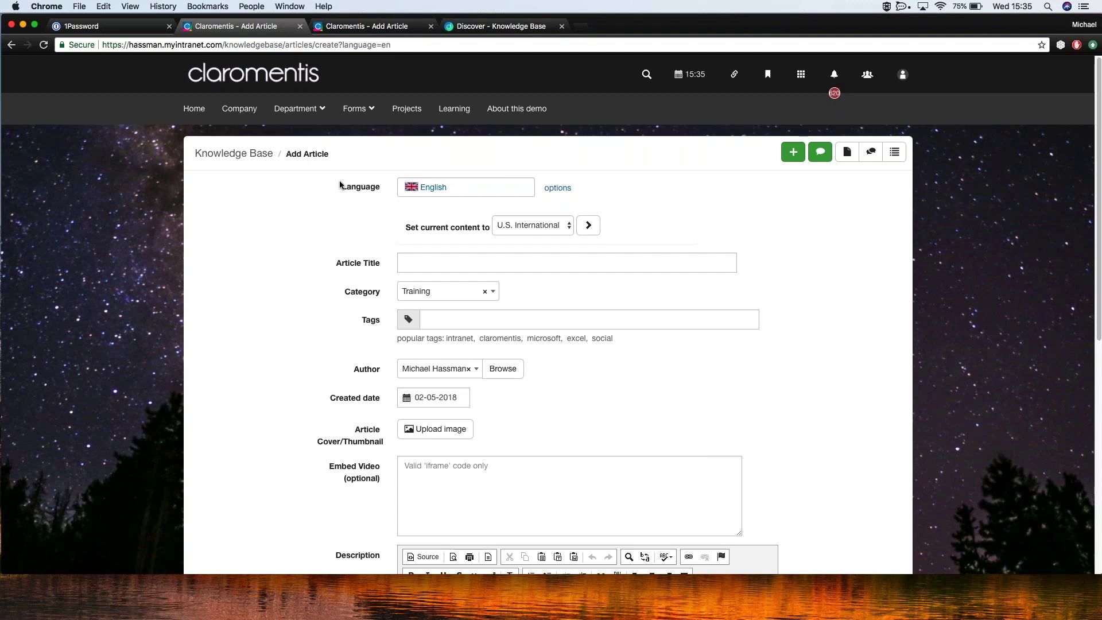
click(300, 109)
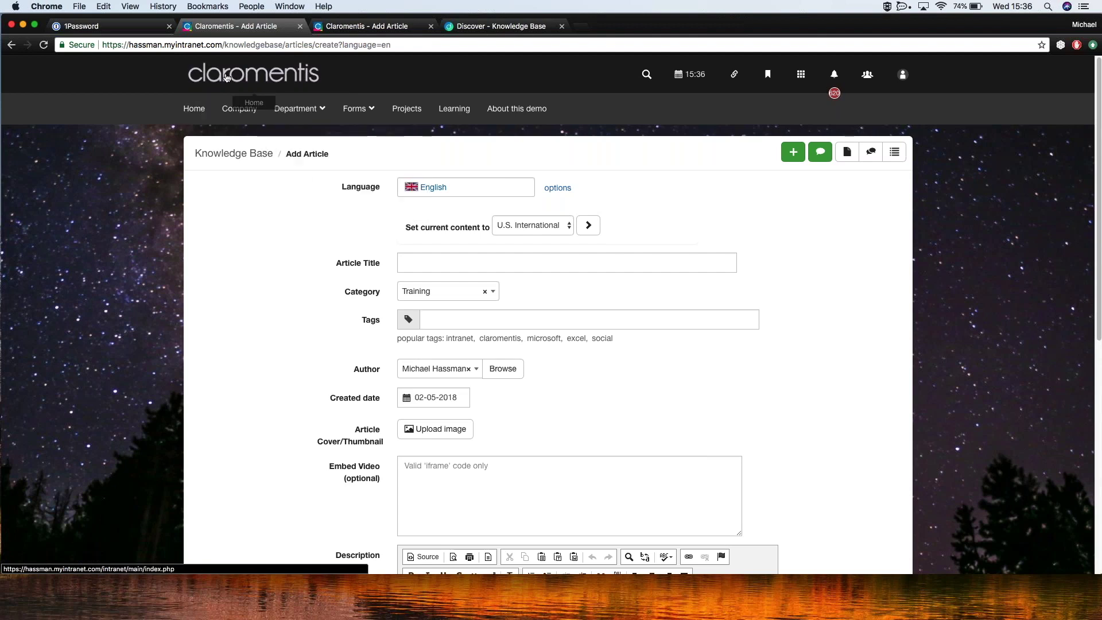
- Leave the unsaved article for the Knowledge Base home page and look over its categories, article list and recent questions
click(800, 74)
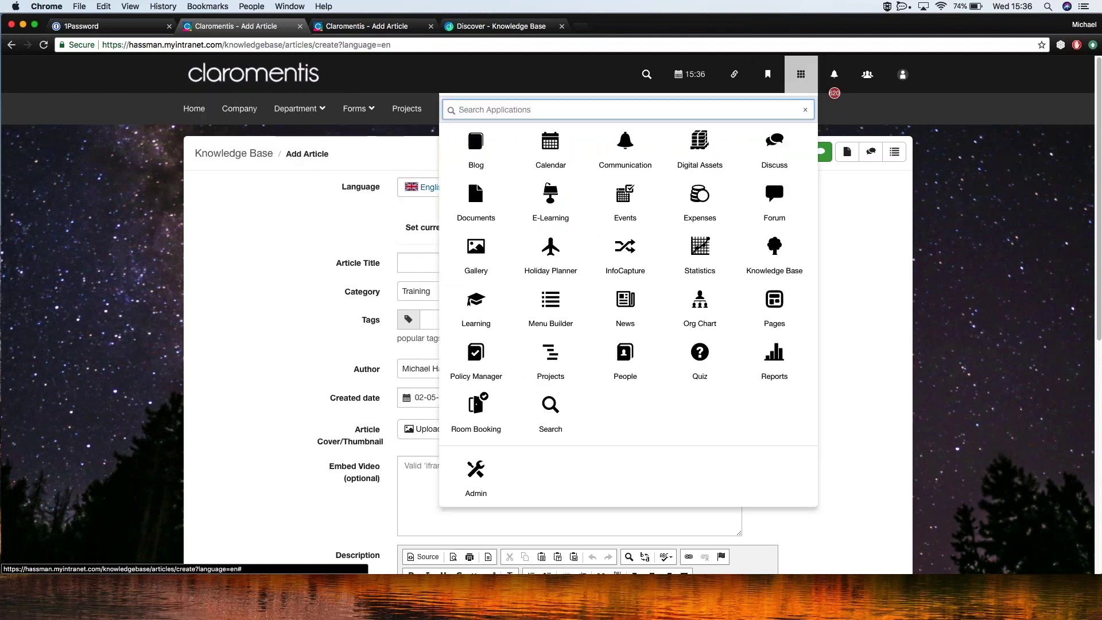
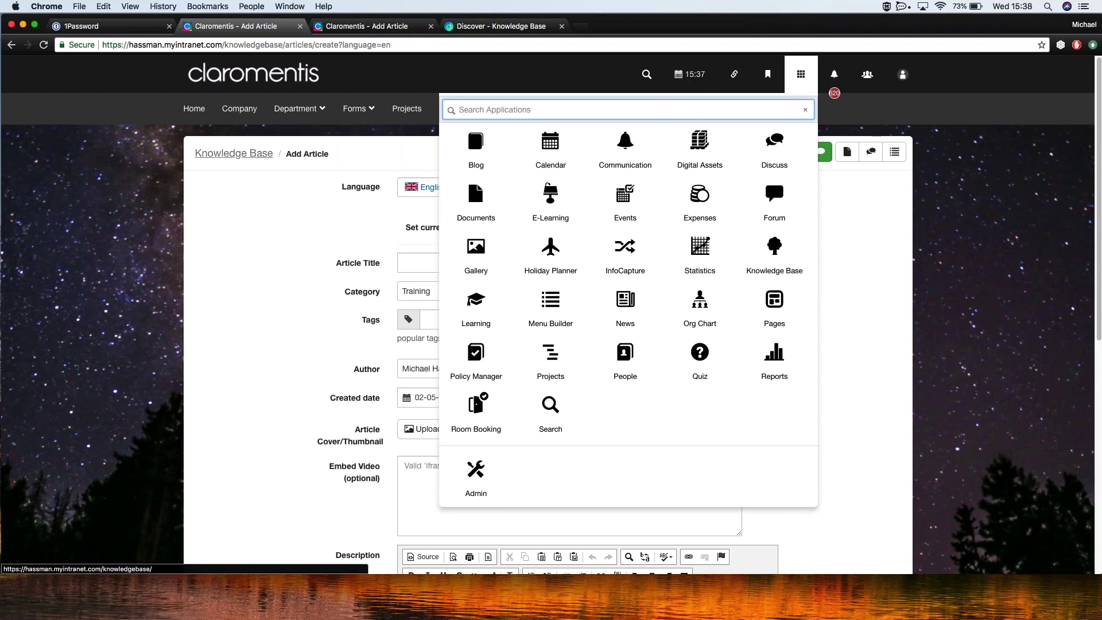
click(240, 157)
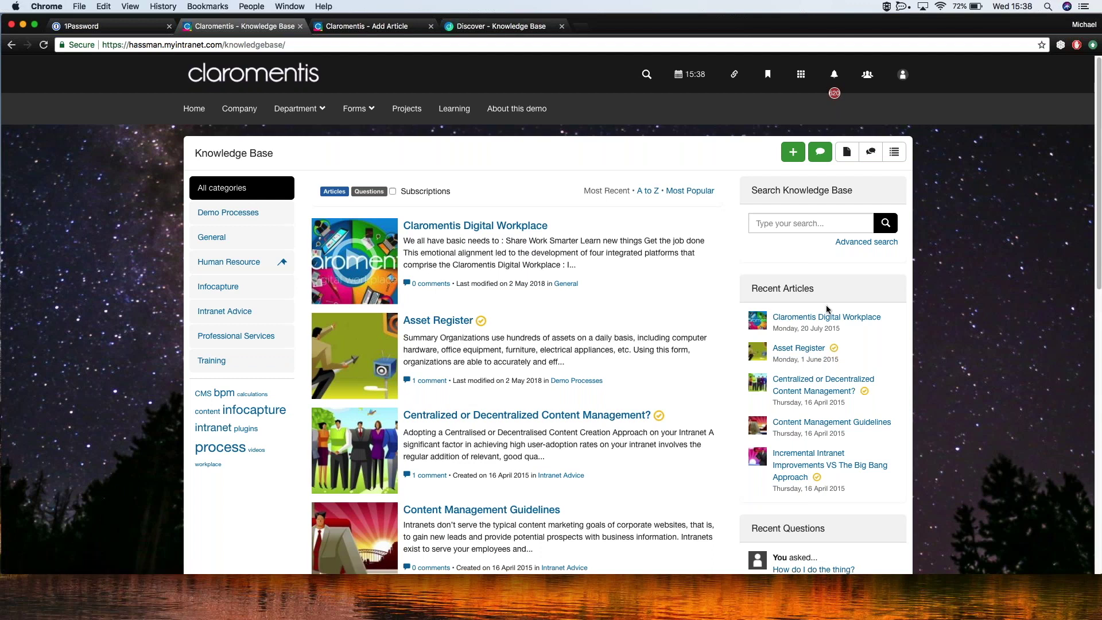
scroll(827, 321, down, 3)
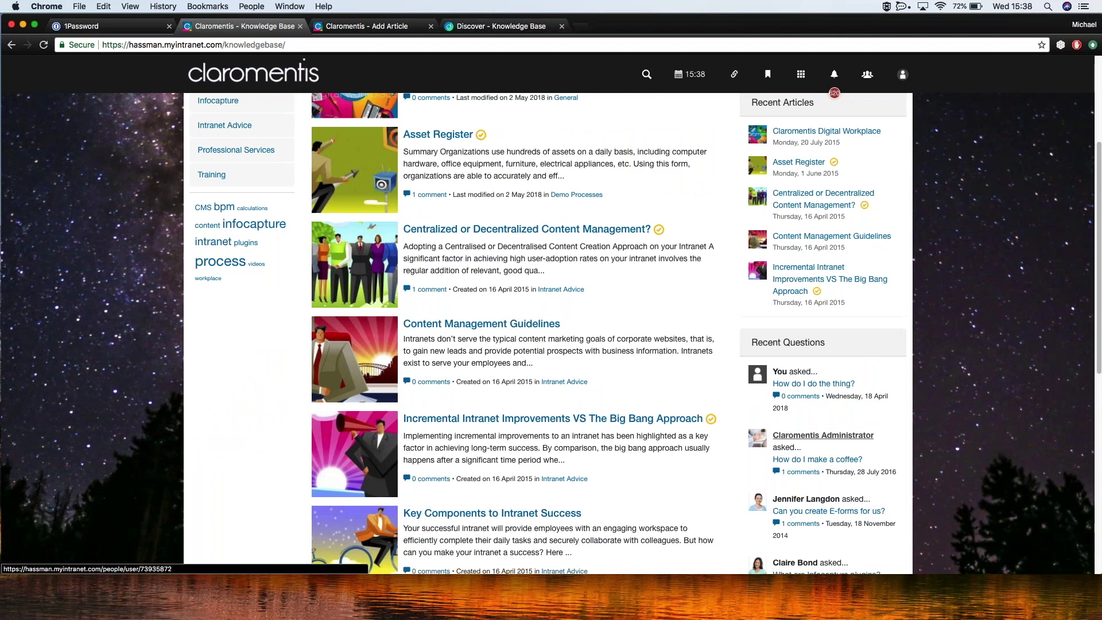
scroll(838, 427, up, 4)
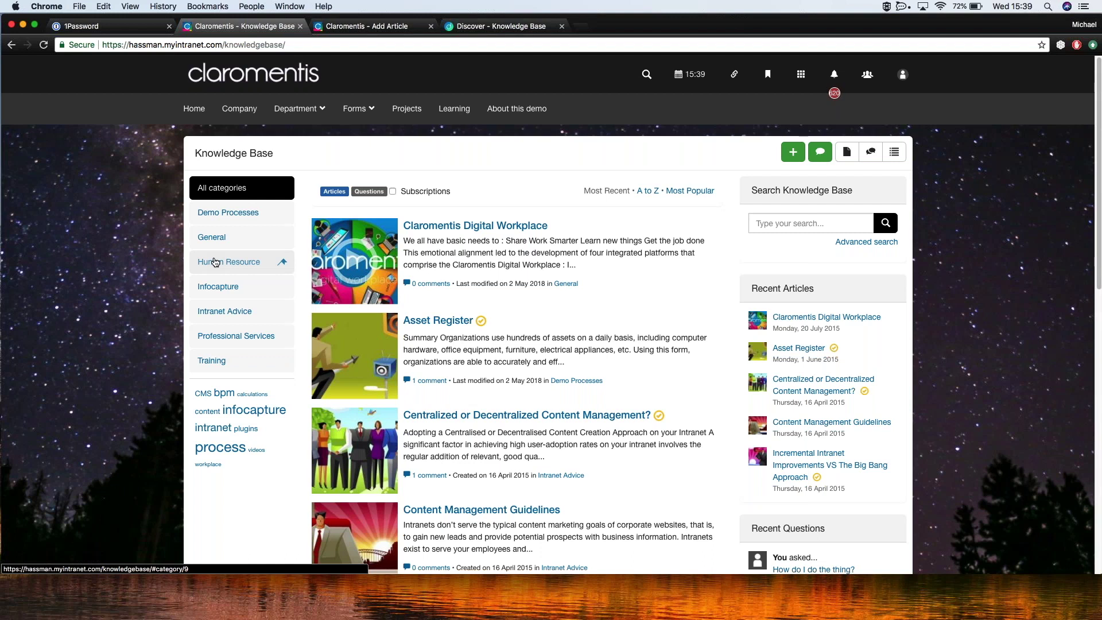
scroll(215, 262, down, 10)
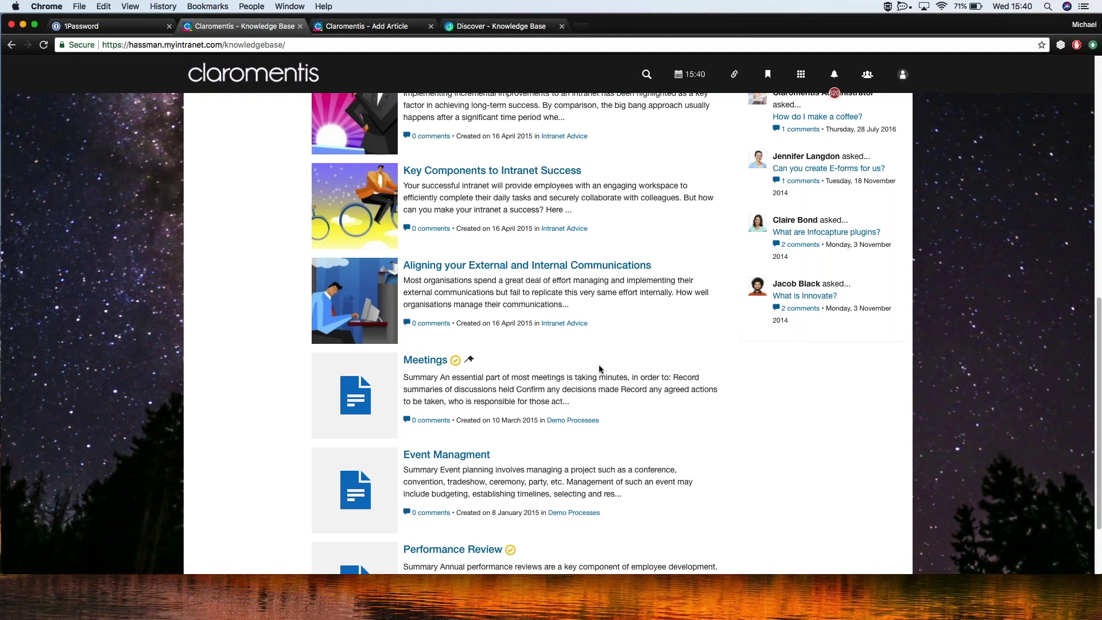
scroll(587, 327, up, 10)
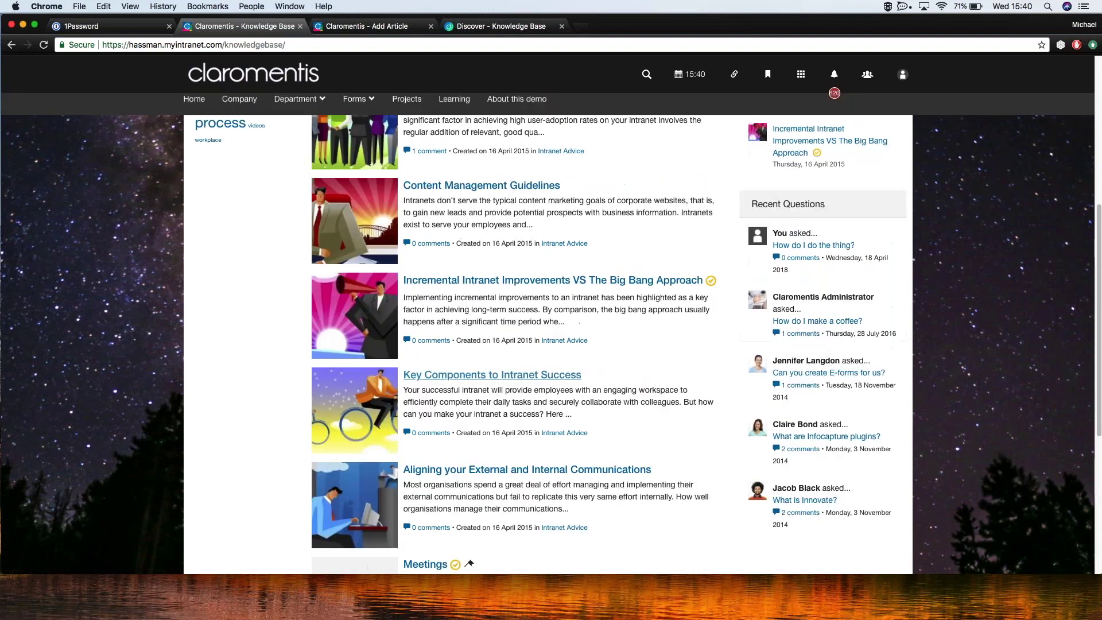
scroll(582, 373, up, 2)
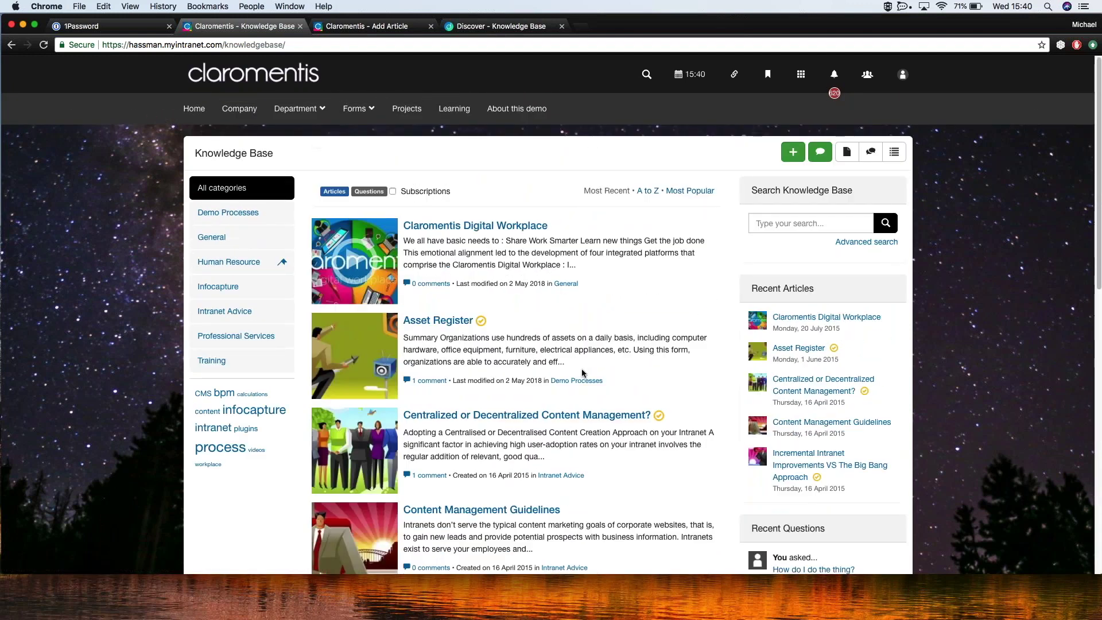